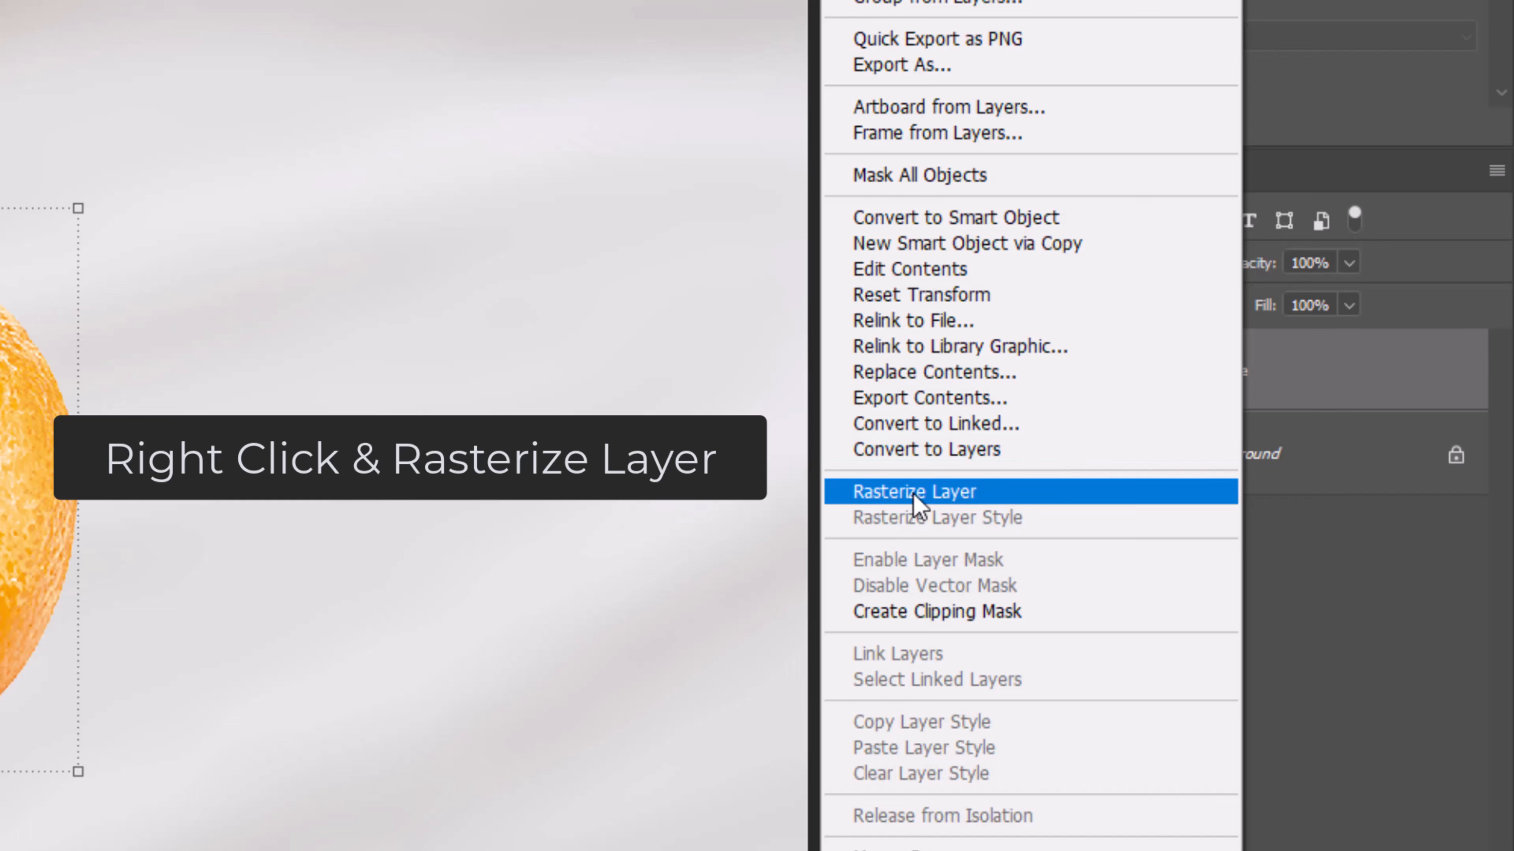
Step: Rasterize the Orange layer and outline the lower half of the orange with the Polygonal Lasso
click(902, 504)
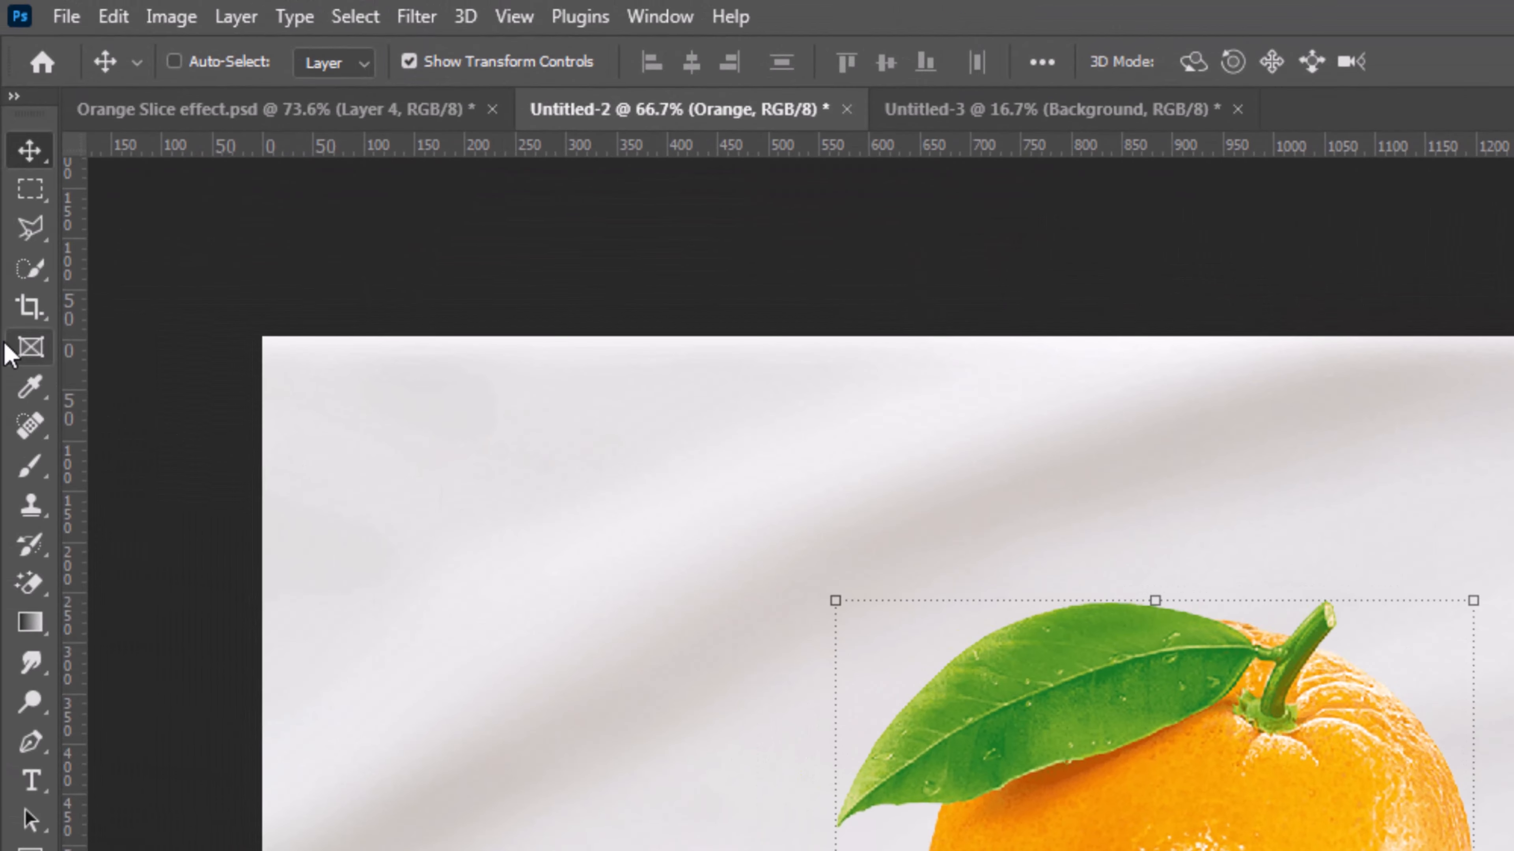
click(31, 237)
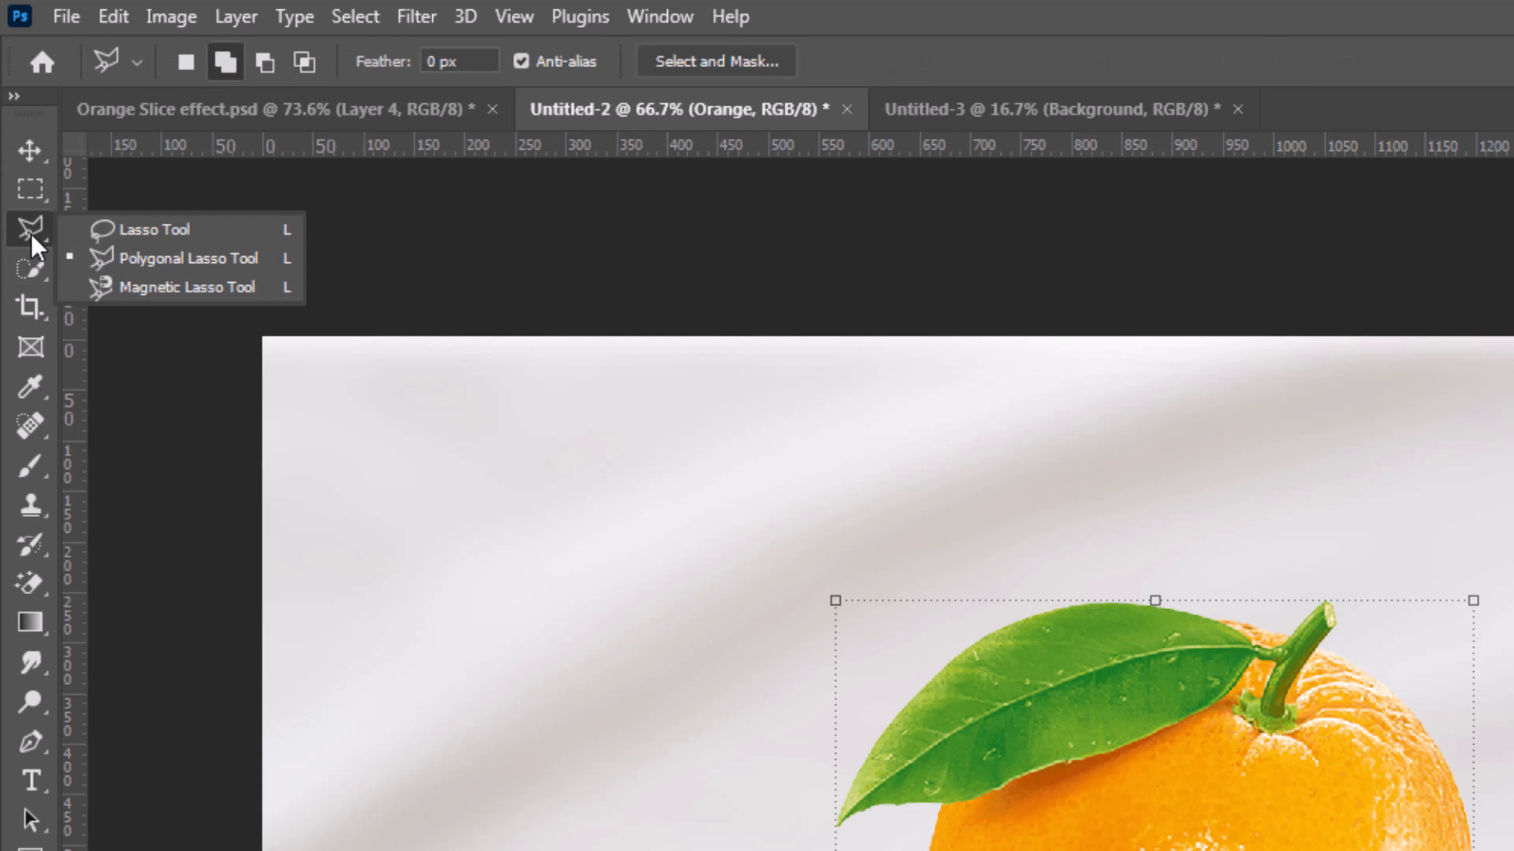
click(113, 263)
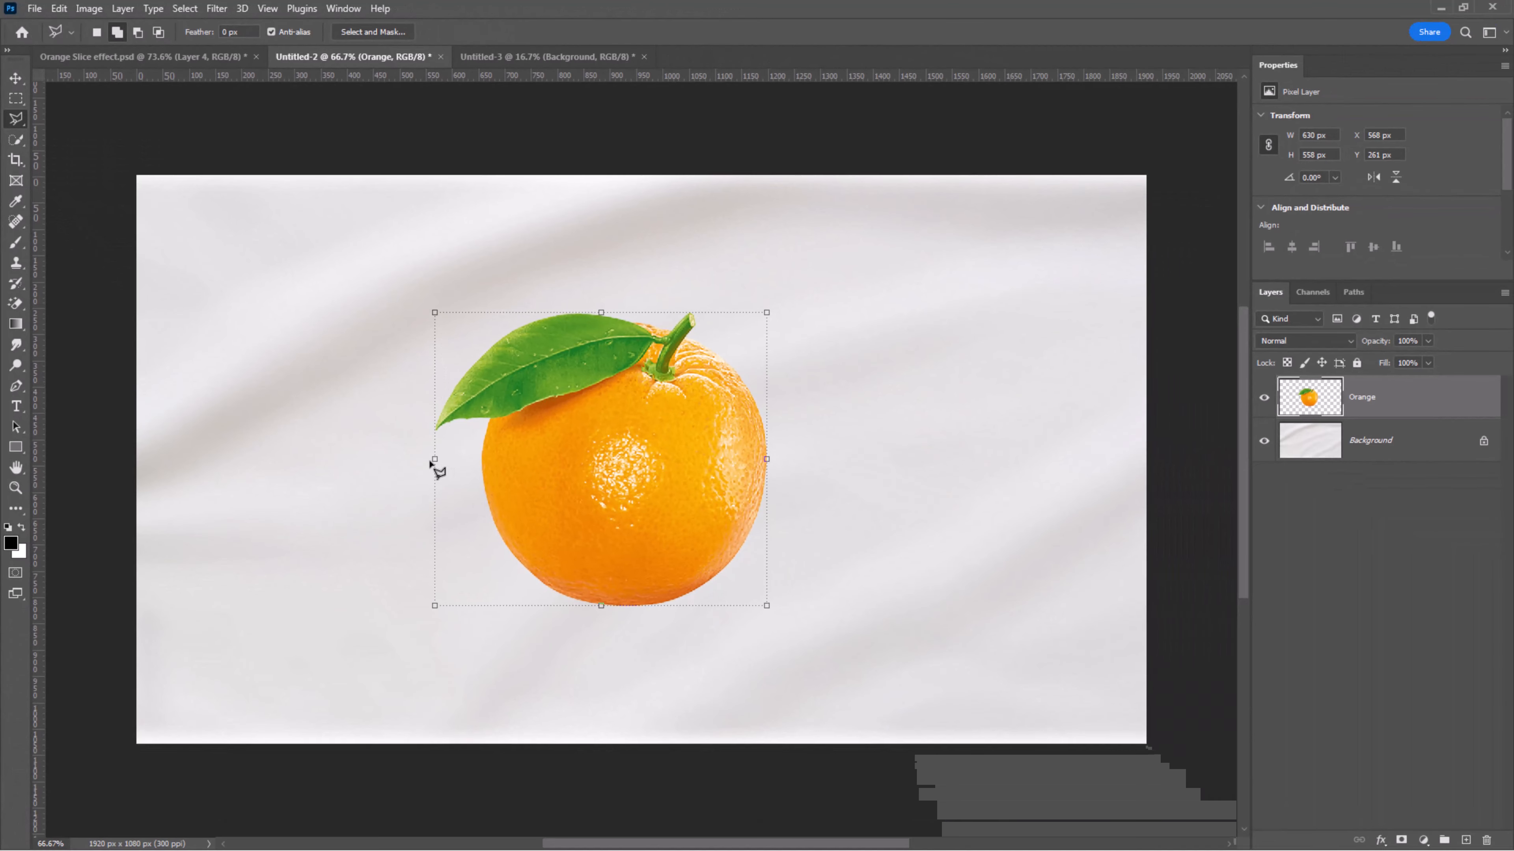
click(426, 458)
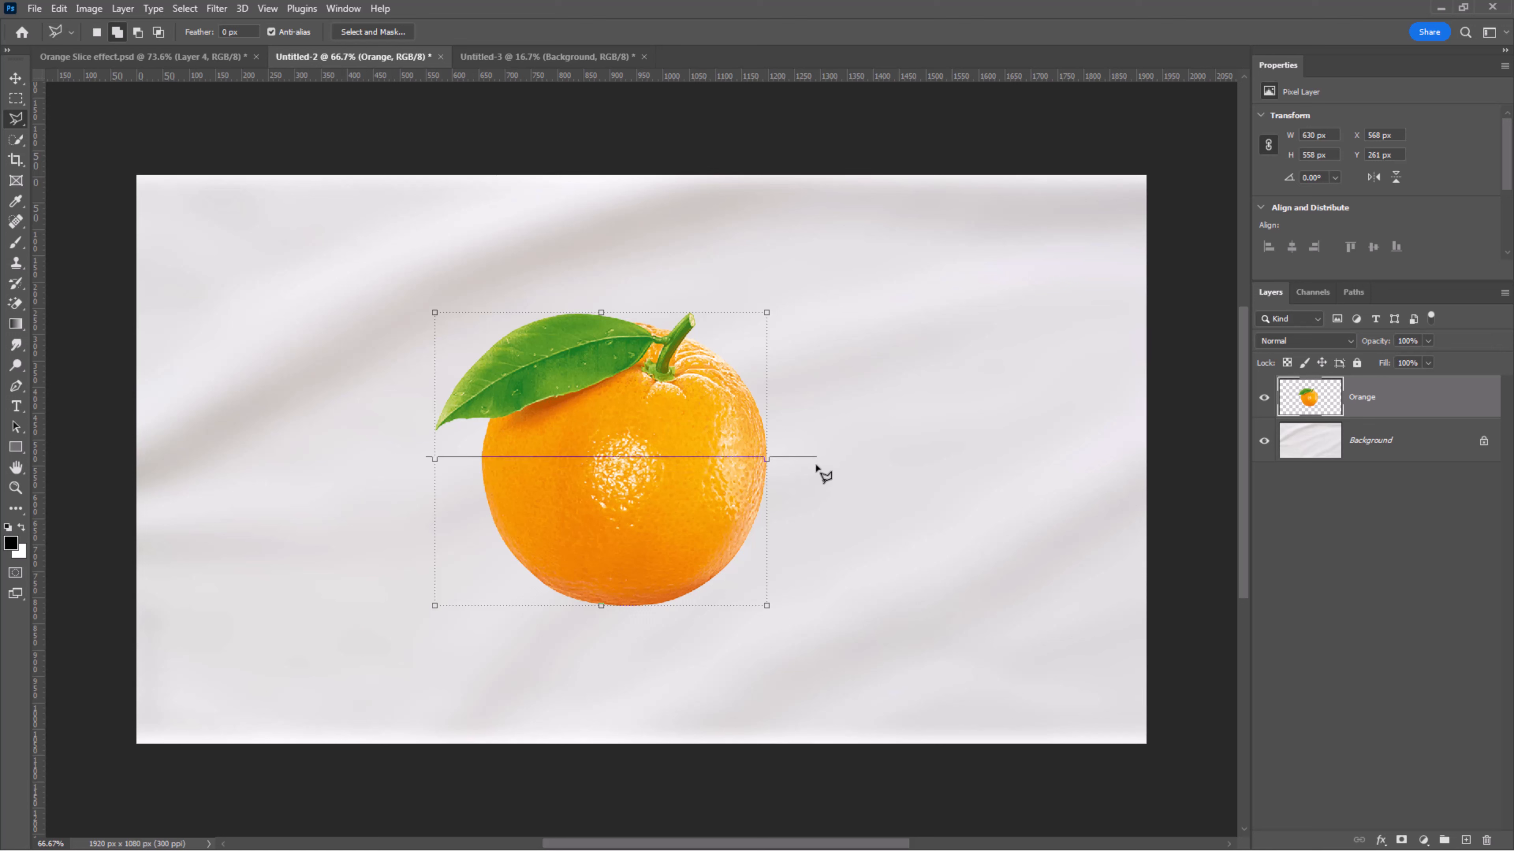
click(798, 637)
click(404, 511)
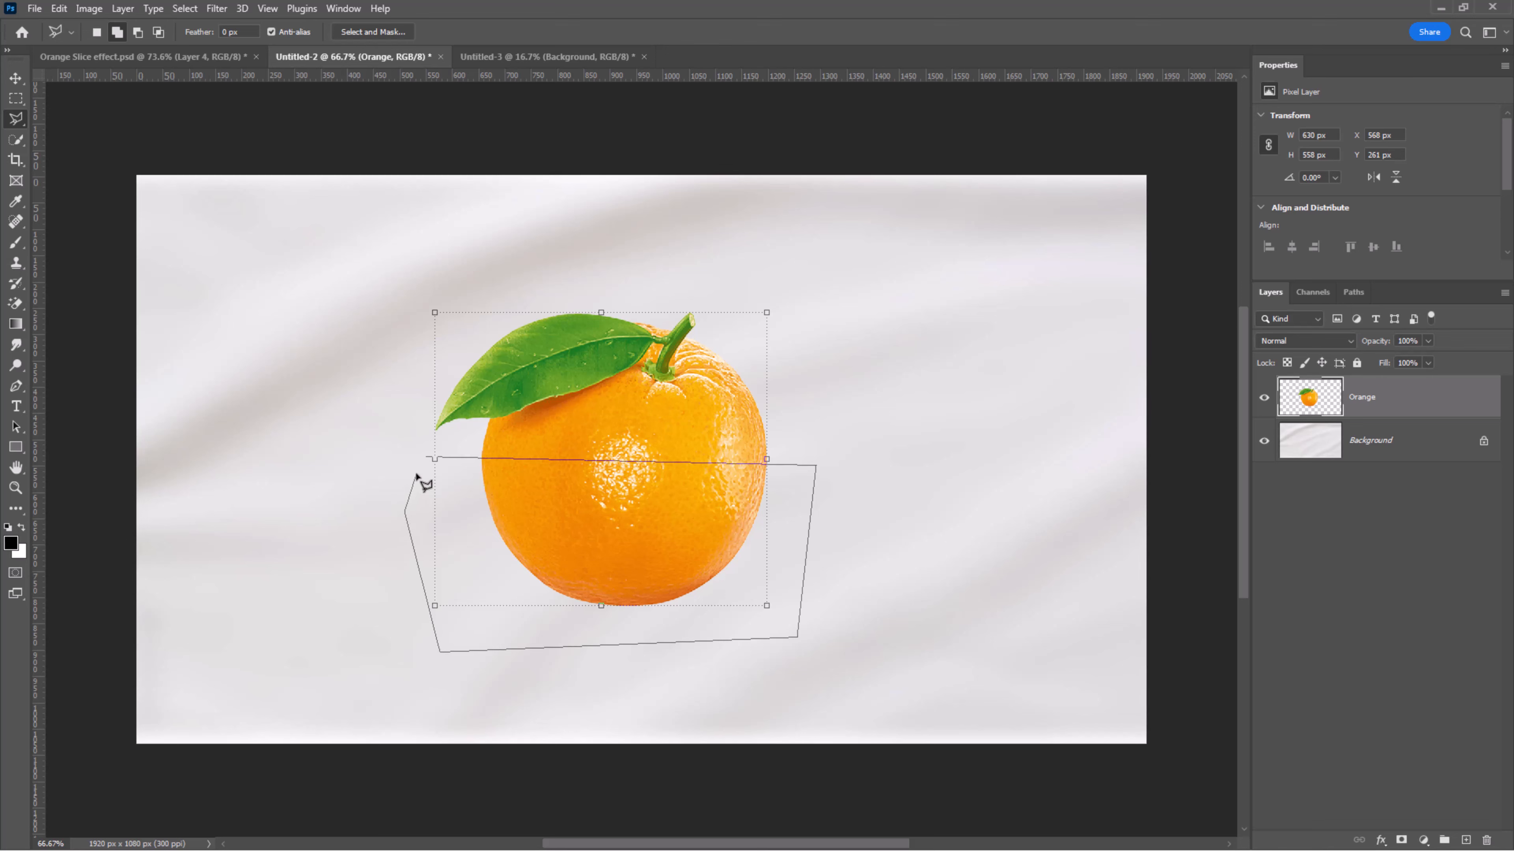
click(426, 460)
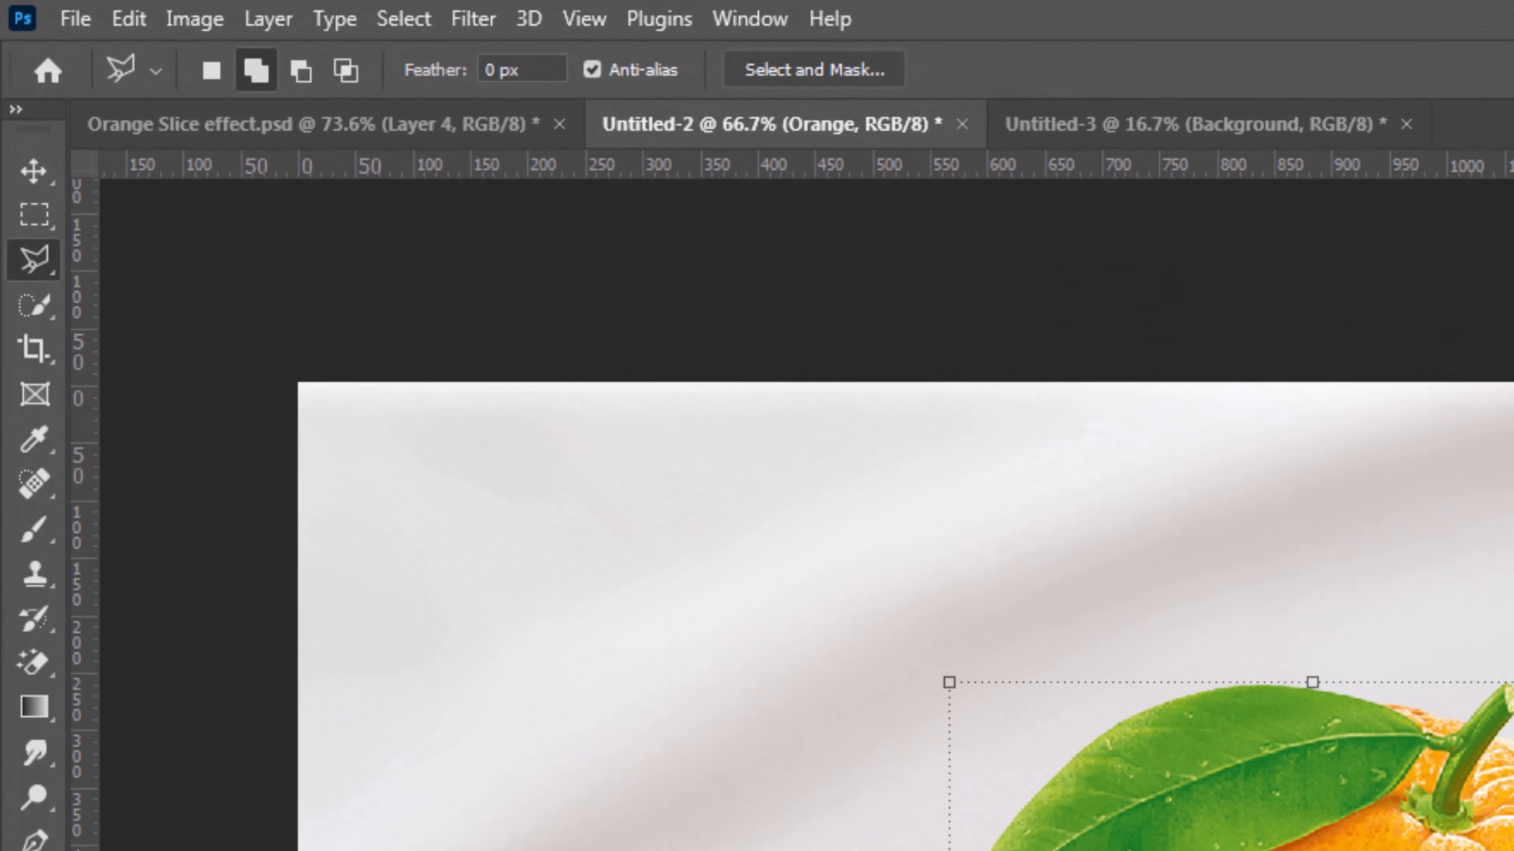
Step: Cut the selected lower half of the orange and paste it as a new layer
click(130, 21)
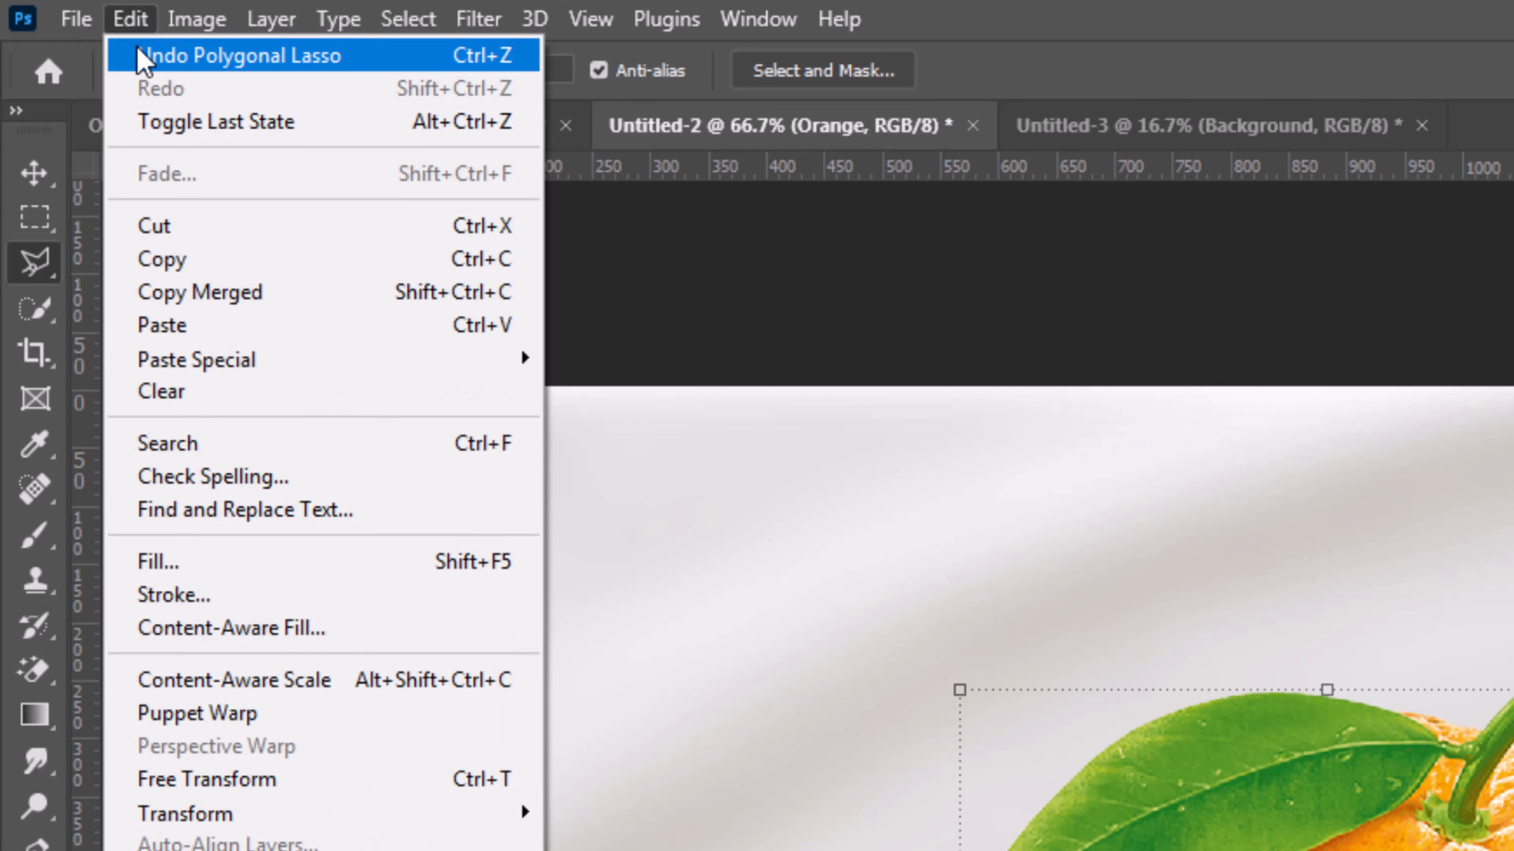
click(179, 225)
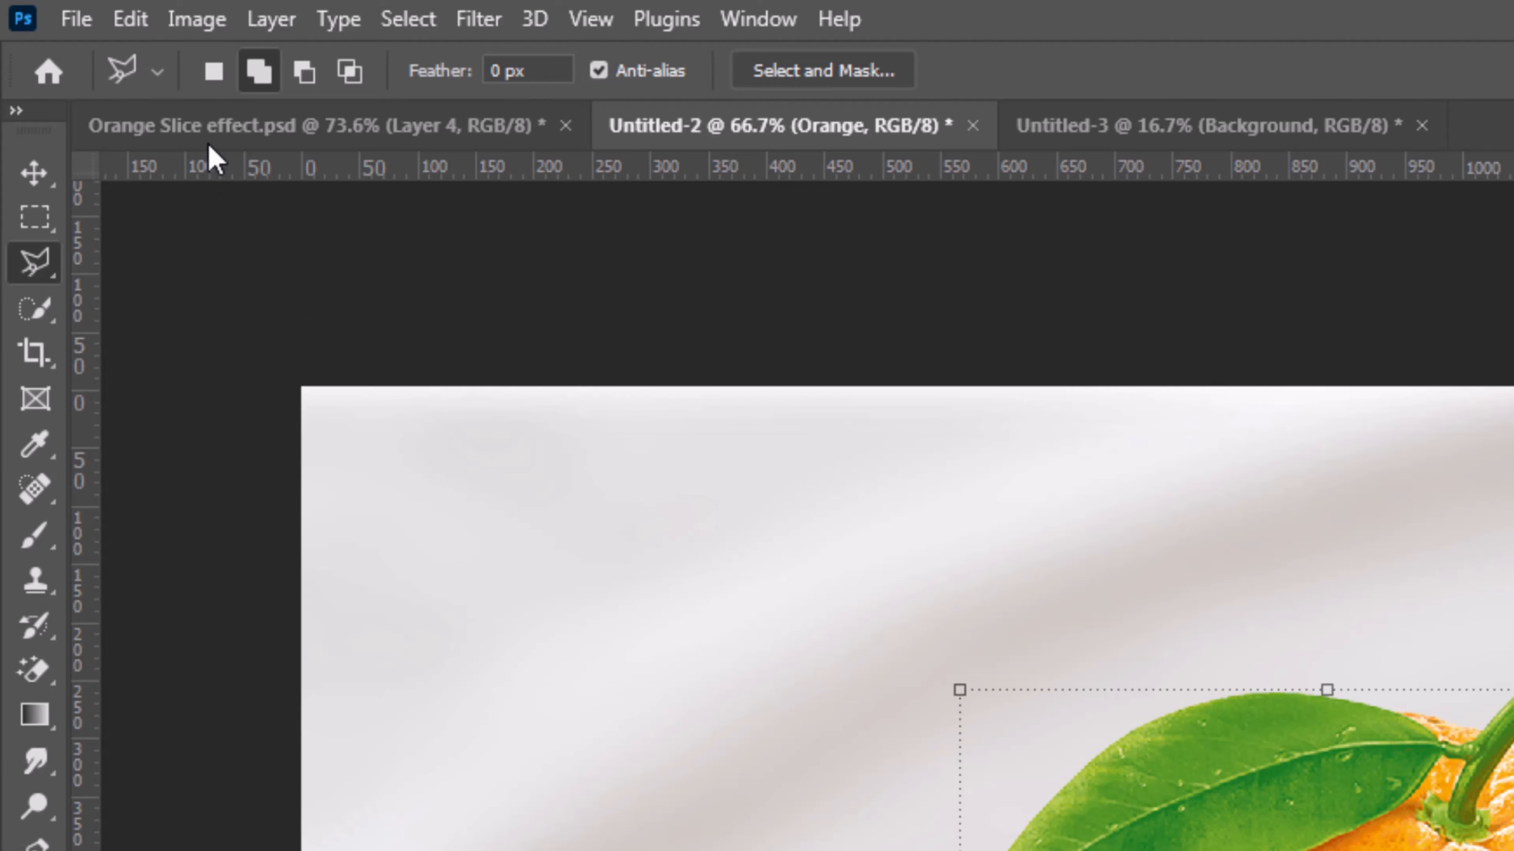
click(136, 24)
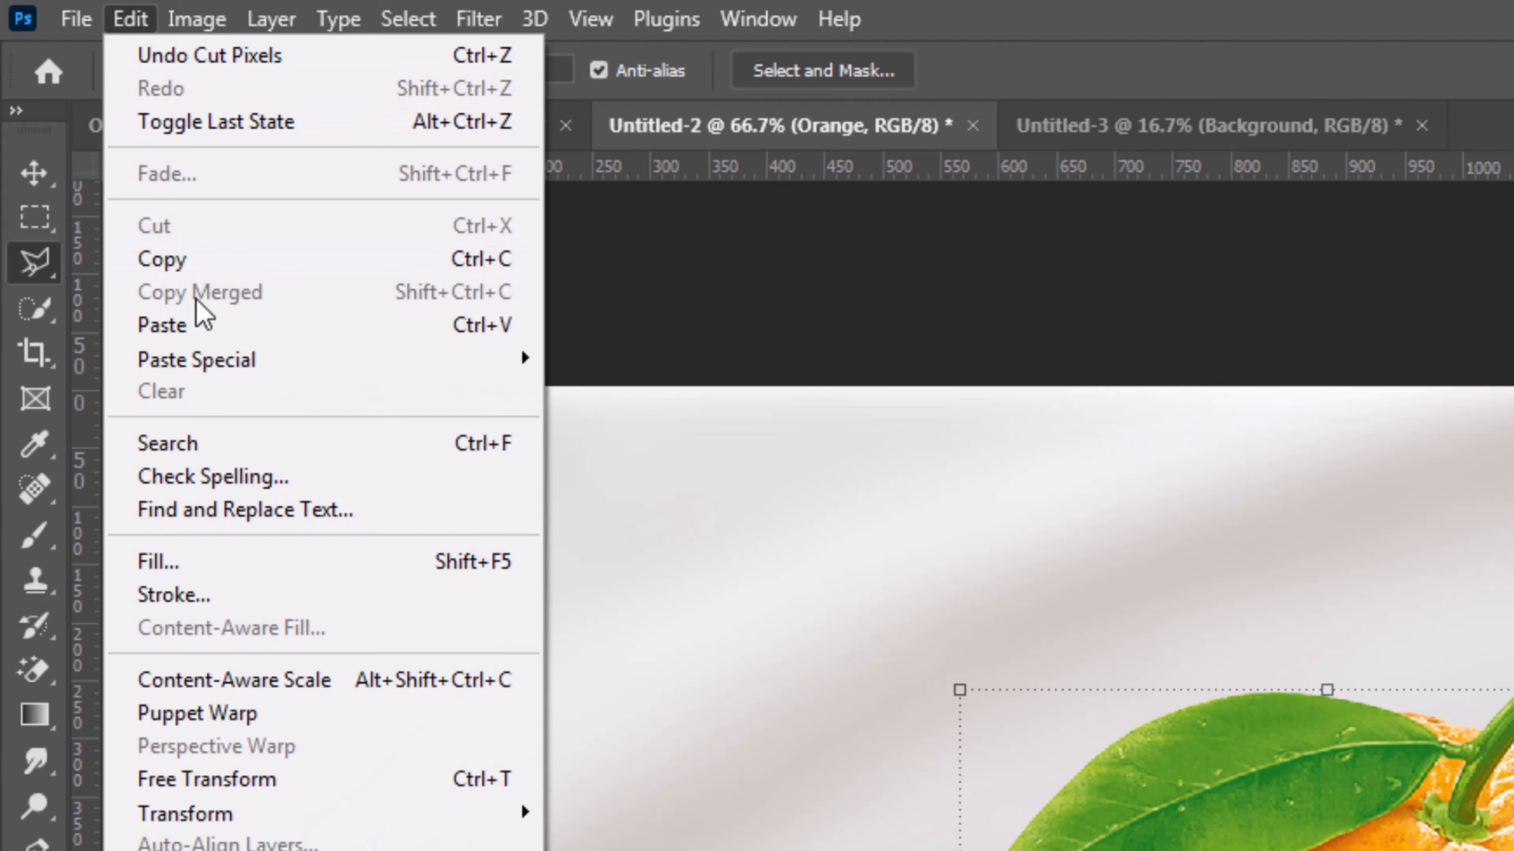
click(202, 327)
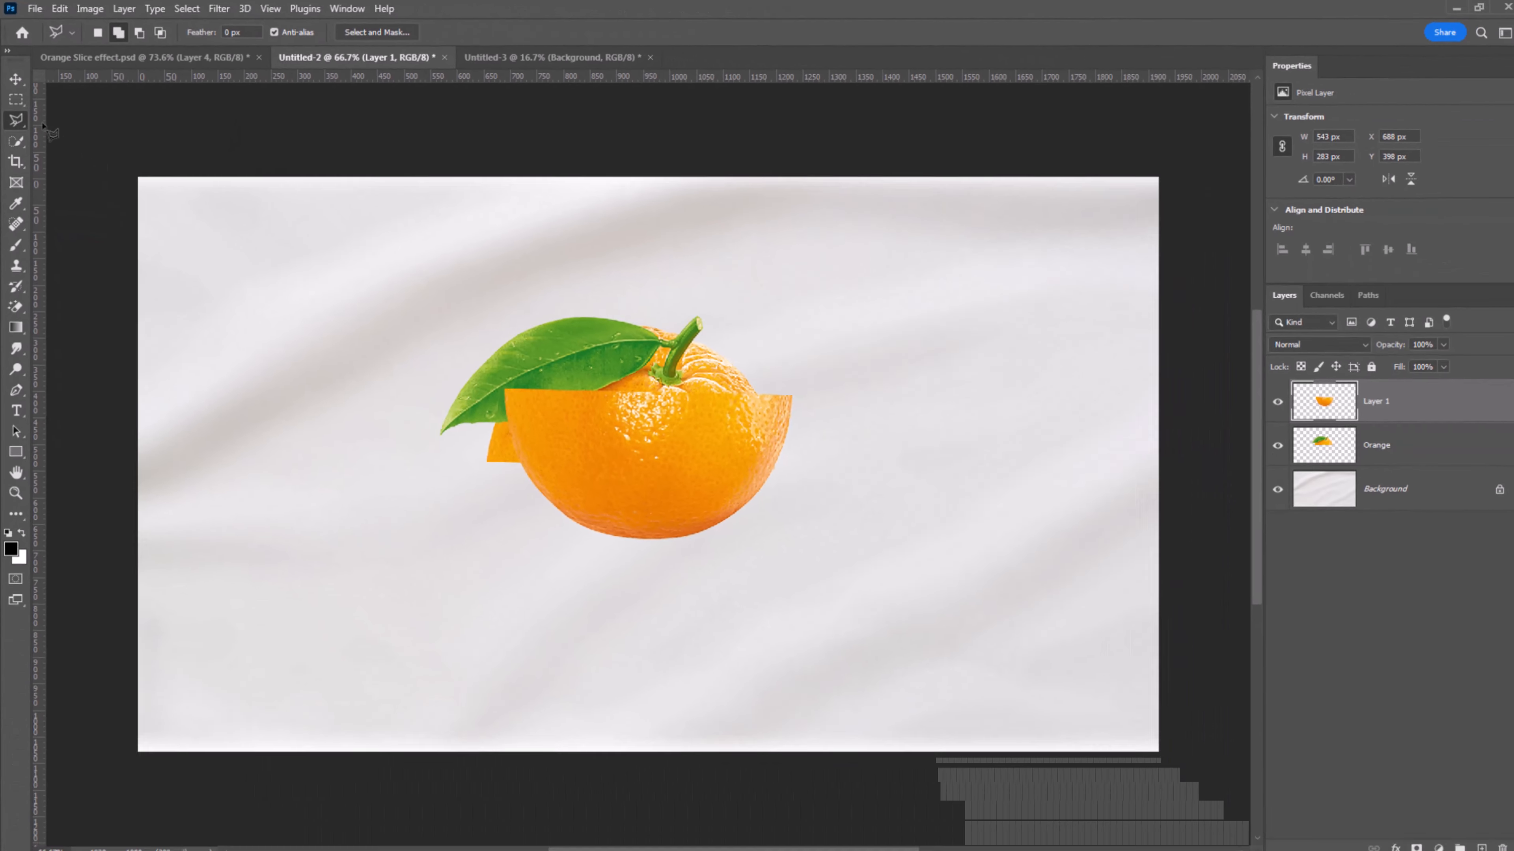
Step: Separate the orange halves vertically, moving the pasted half down in line with the top half and the Orange layer slightly up
click(15, 83)
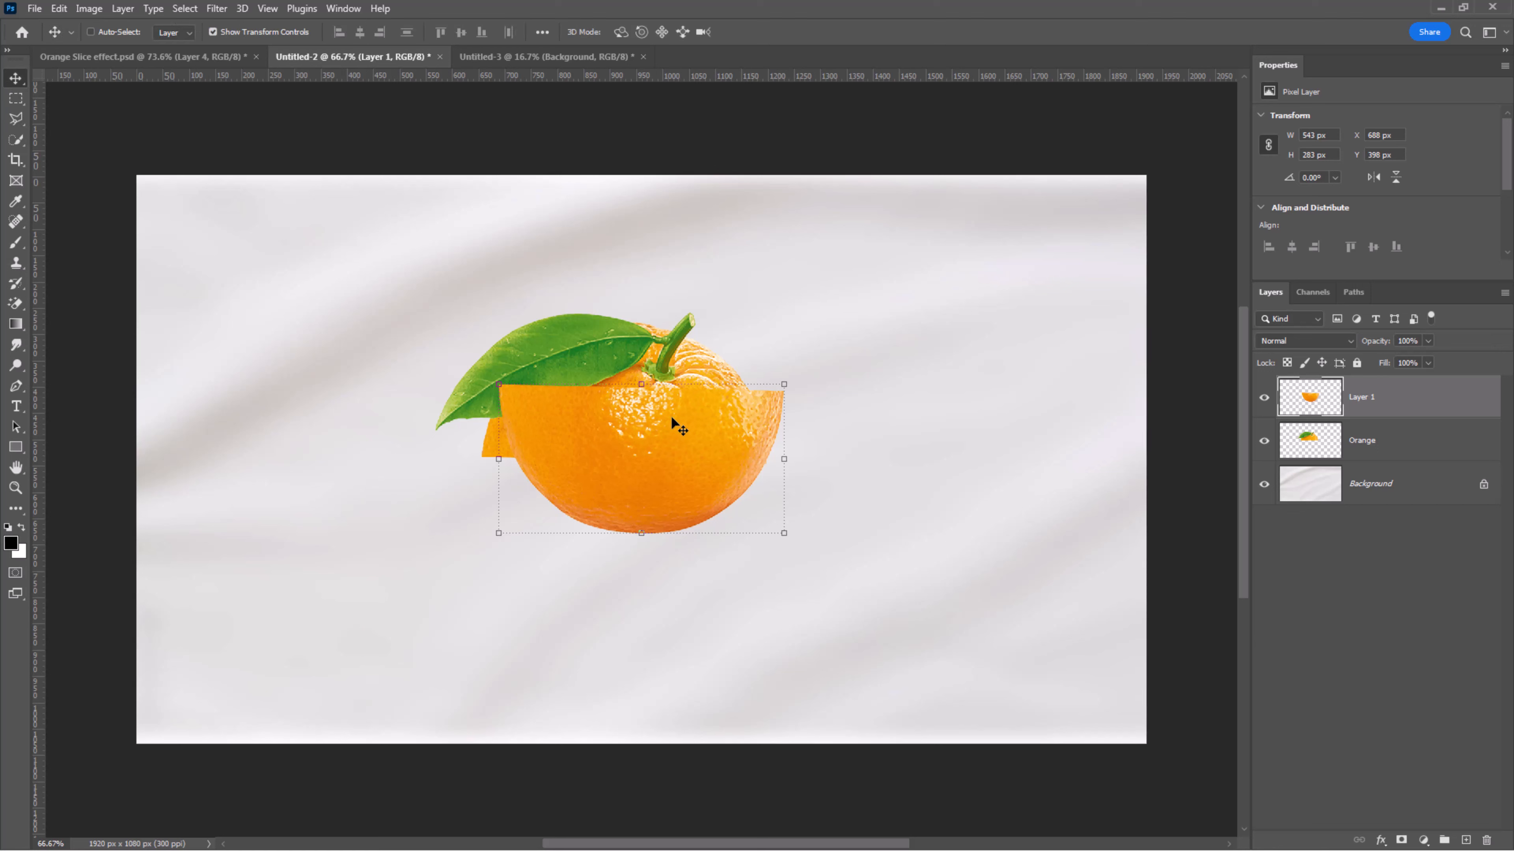
drag(712, 452, 699, 588)
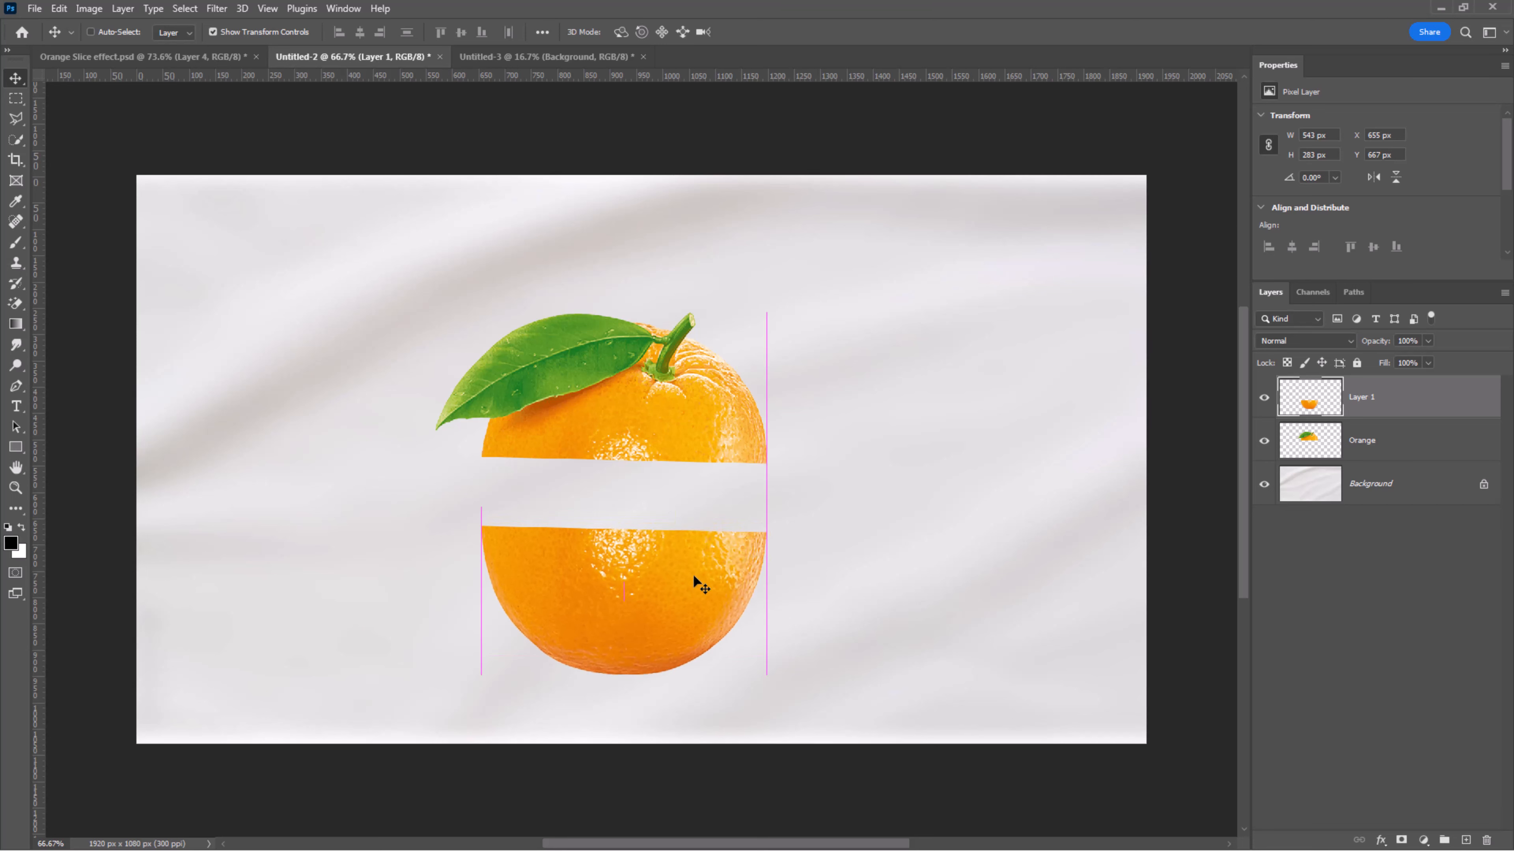
click(1365, 441)
drag(633, 414, 628, 377)
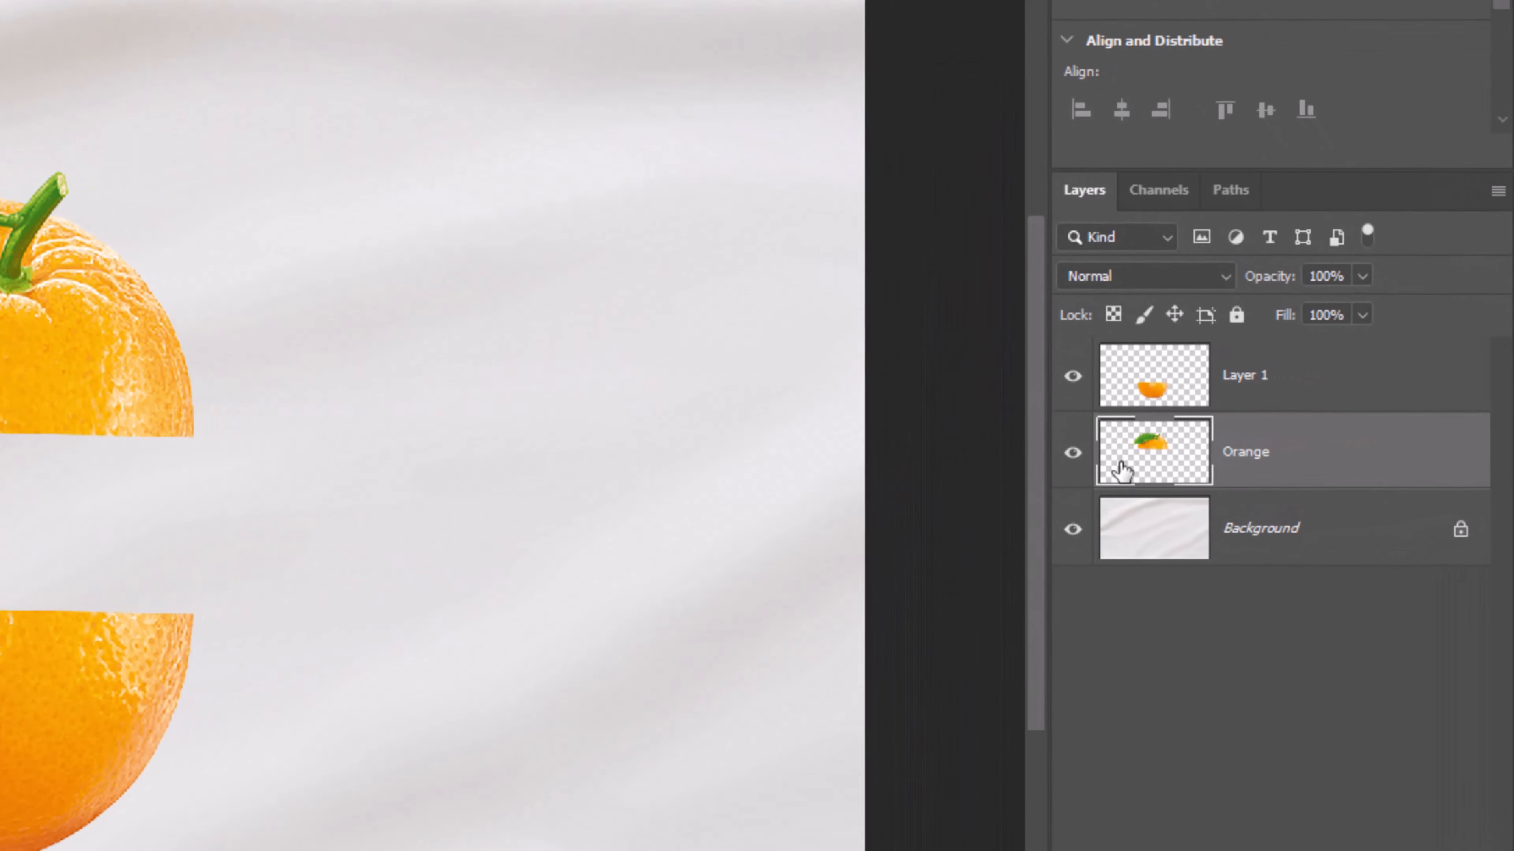
Step: Rename the Orange layer to "Orange Top"
ctrl+click(1287, 445)
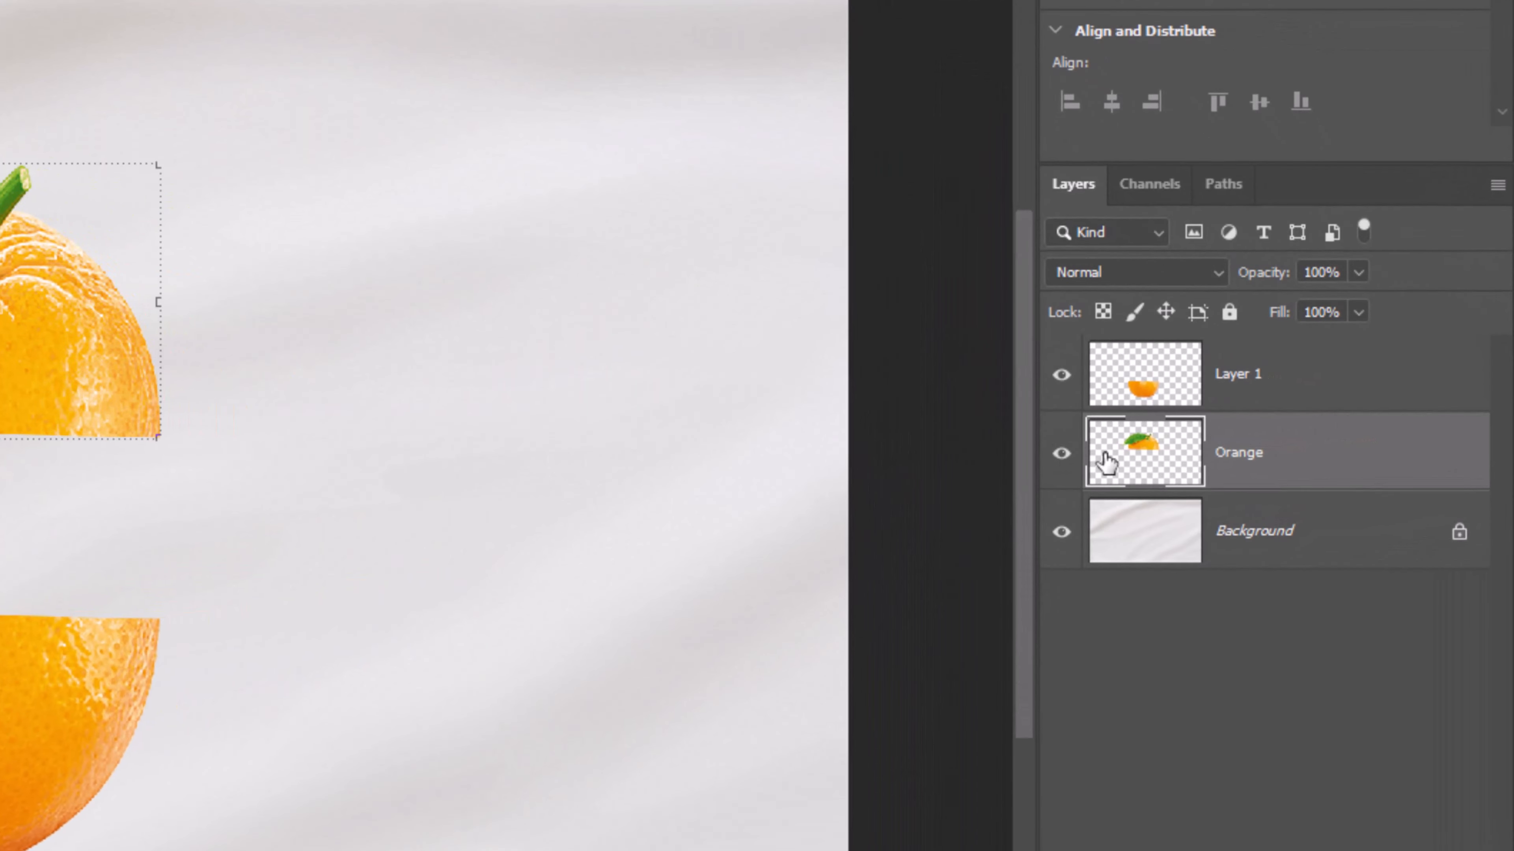
double_click(1252, 452)
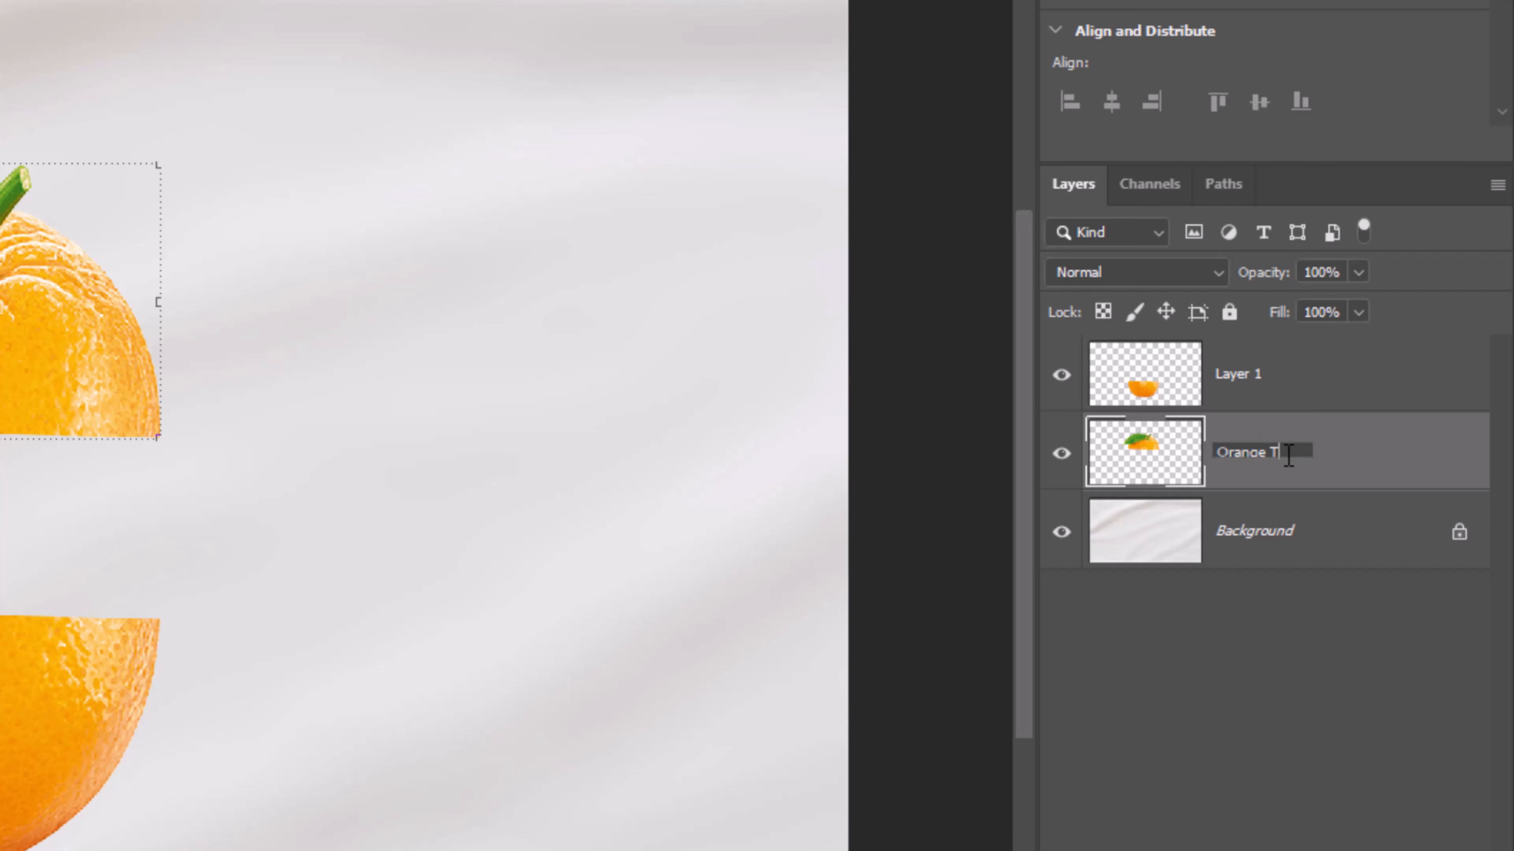
text(Orange Top)
key(Return)
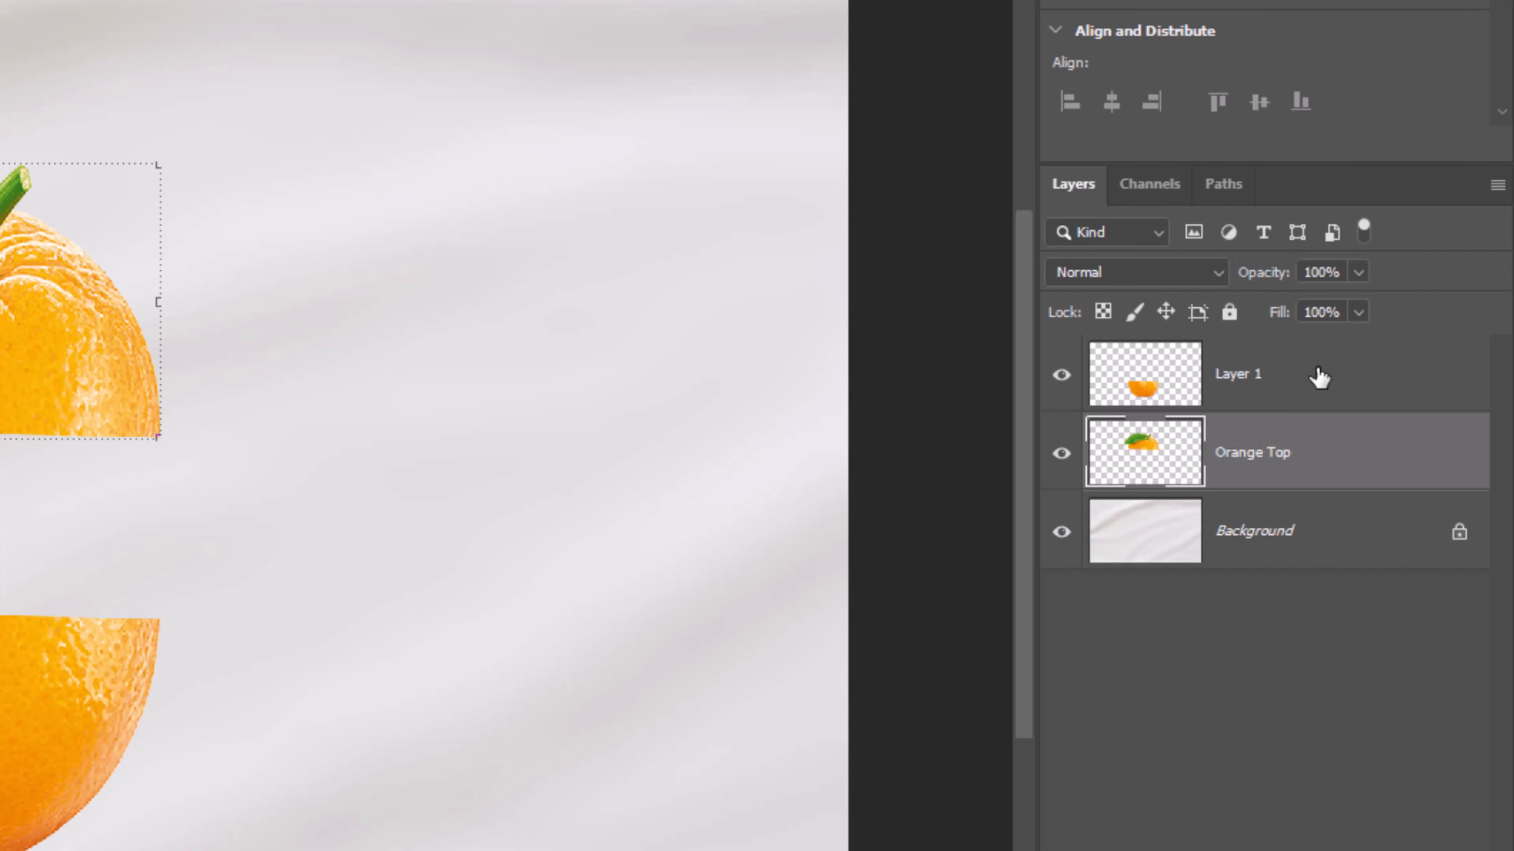
Step: Rename Layer 1 to "Orange Down" and place it beneath the Orange Top layer
click(1281, 391)
double_click(1241, 375)
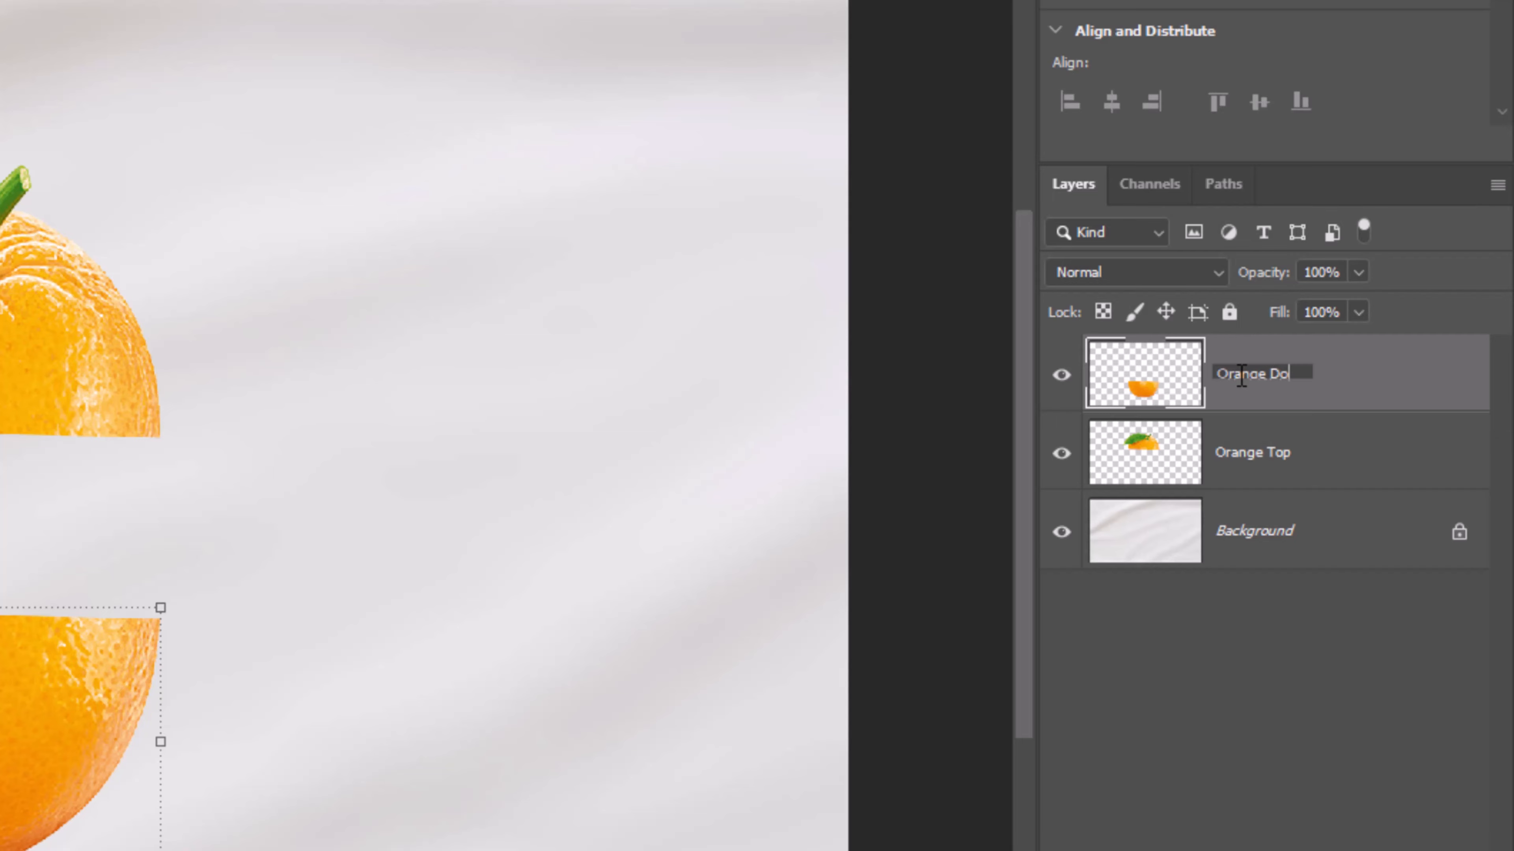
key(Return)
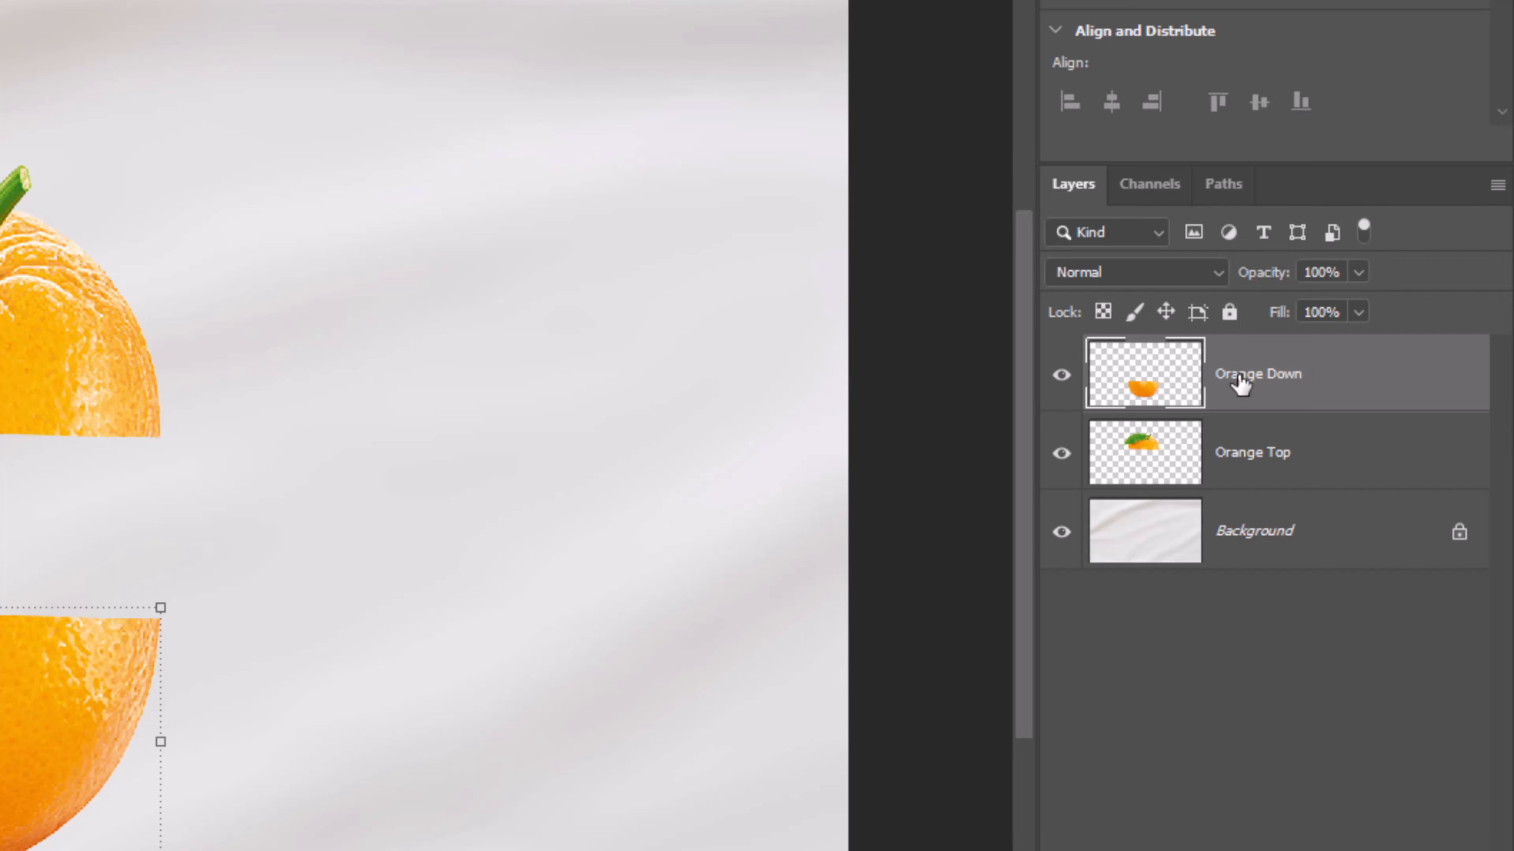
drag(1241, 382, 1243, 484)
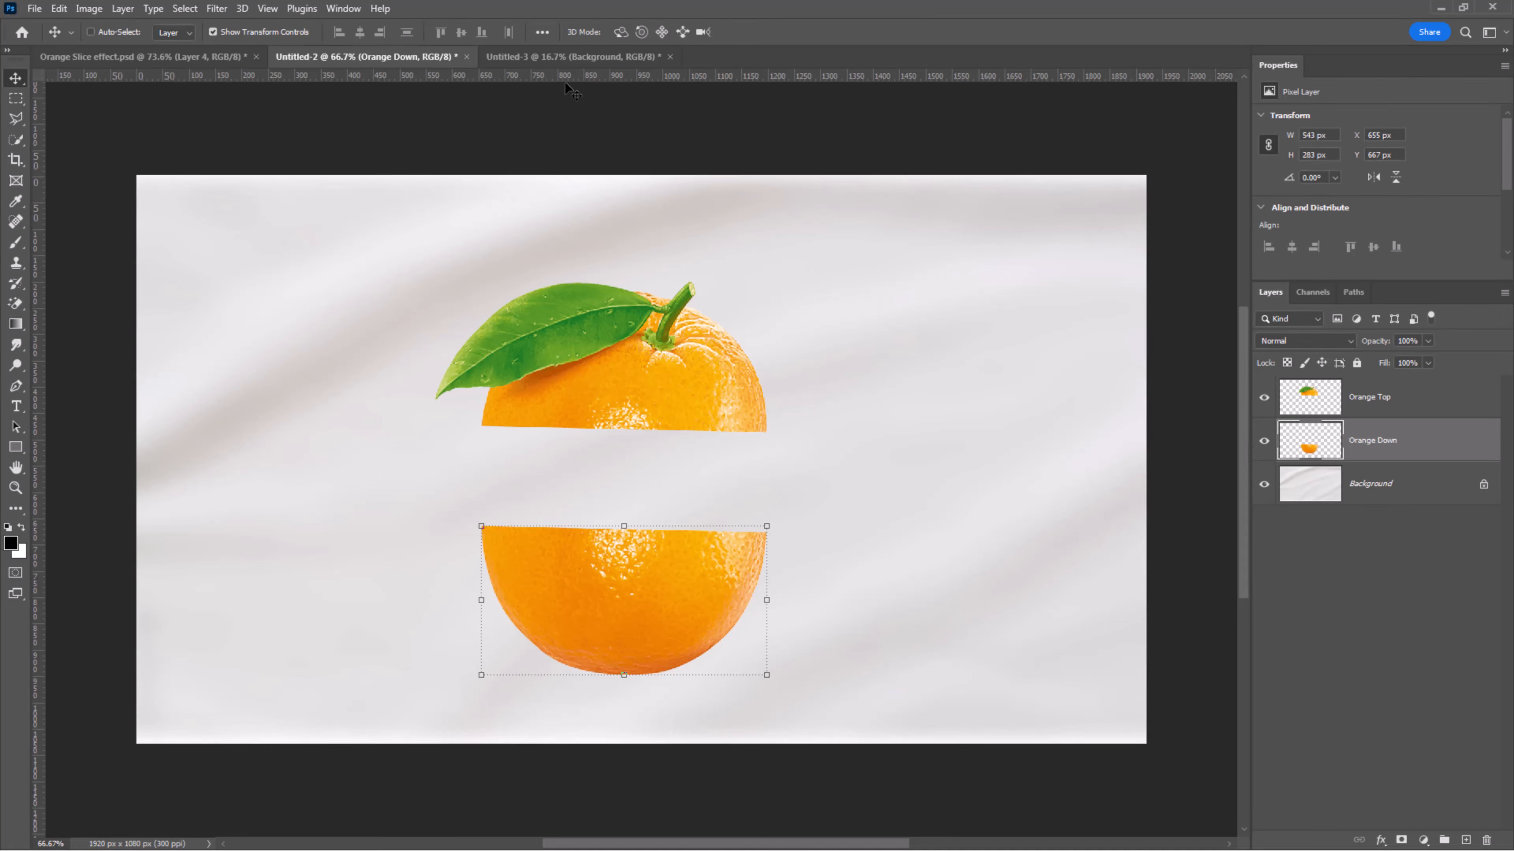
Step: In the Untitled-3 document, select the whole orange slice using the Quick Selection tool with a brush size of 316
click(559, 52)
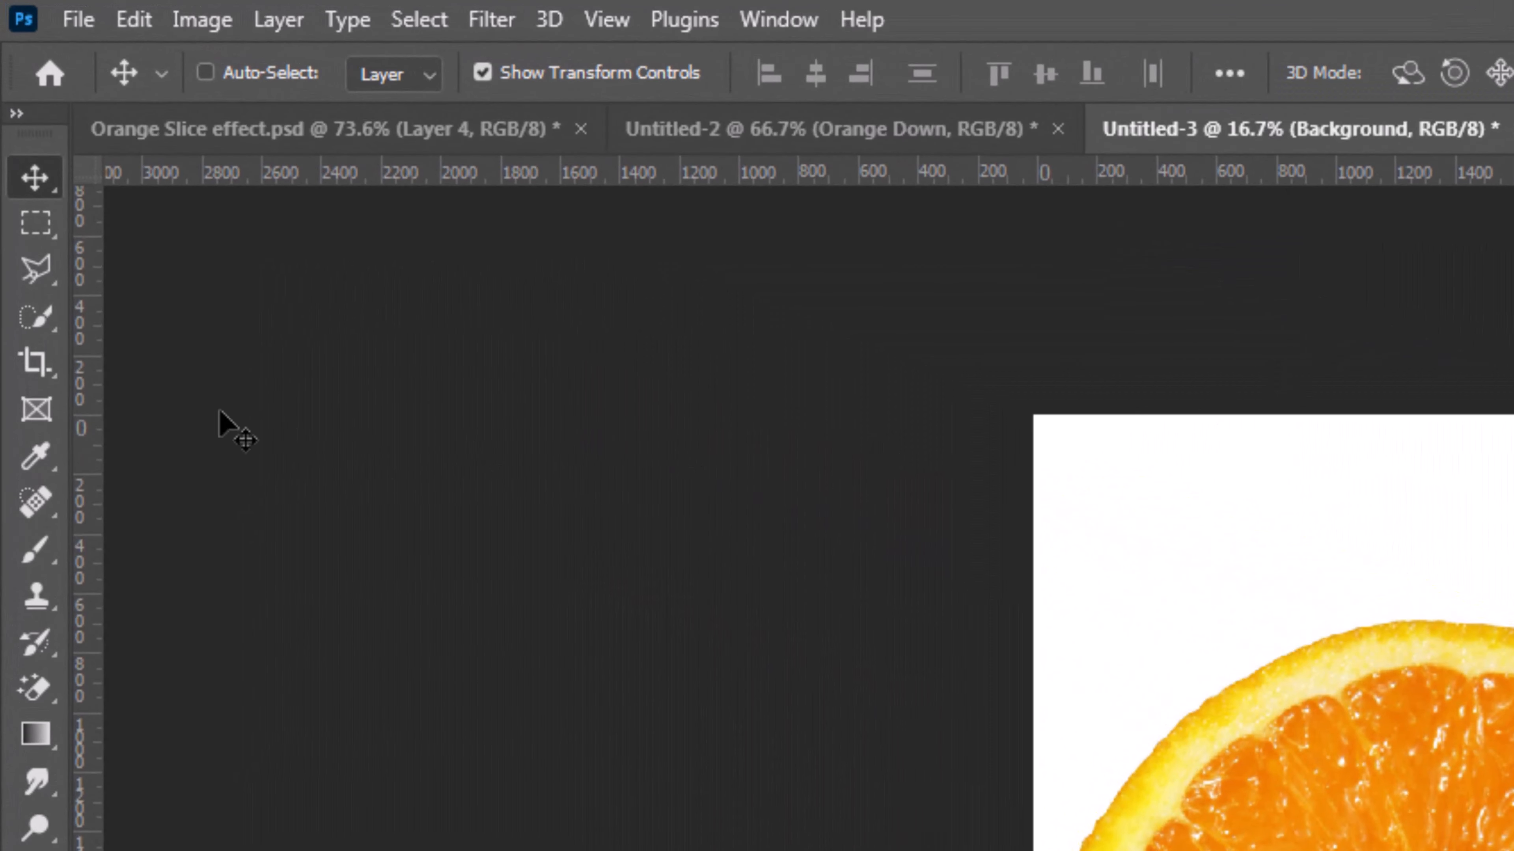
click(35, 316)
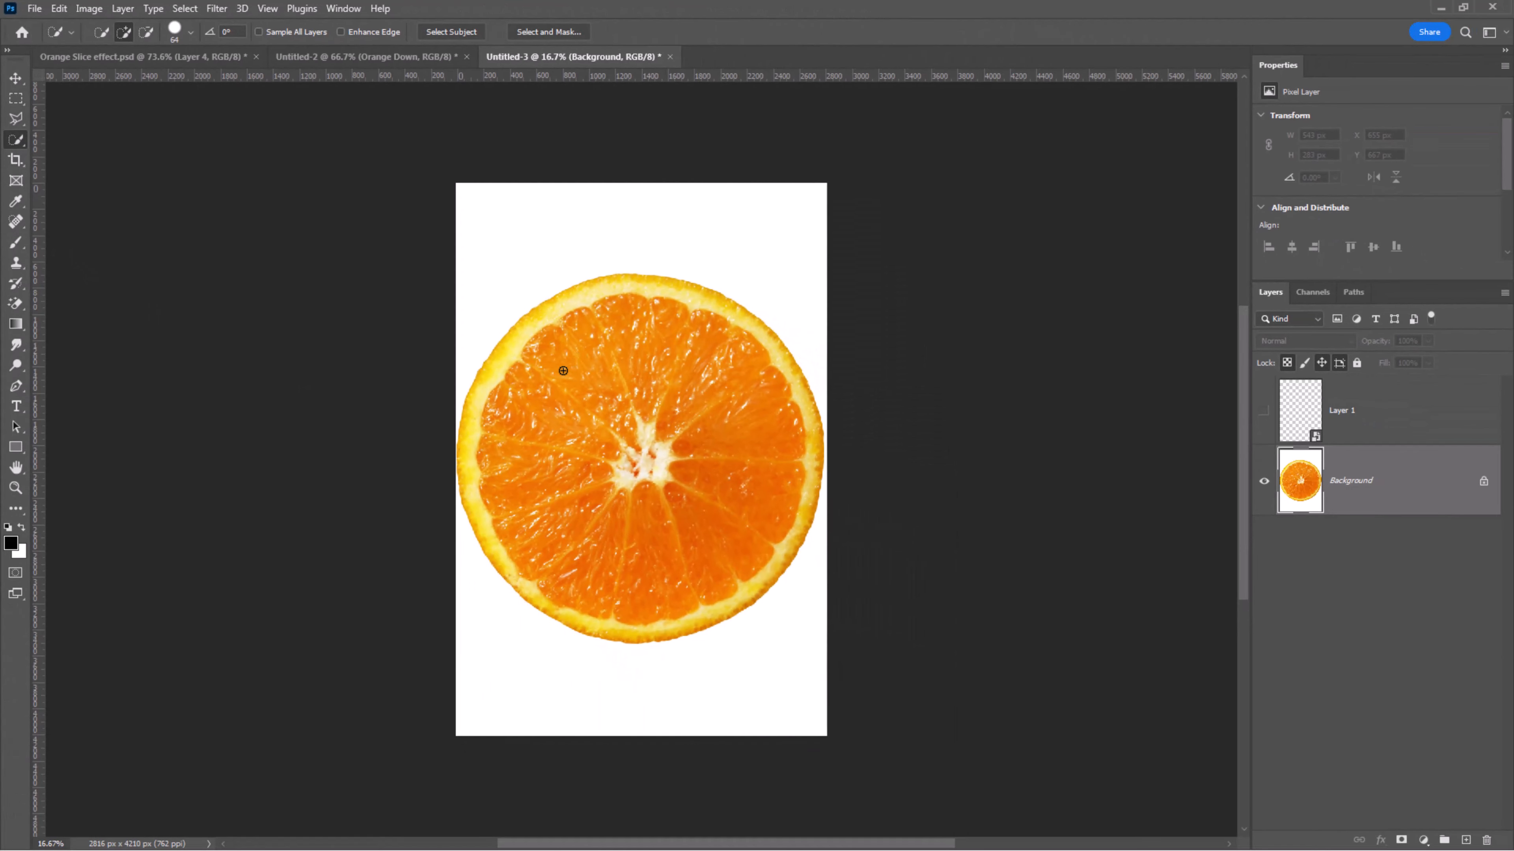
key(bracketright)
key(bracketright)
key(bracketright)
key(bracketright)
key(bracketright)
key(bracketright)
key(bracketright)
key(bracketright)
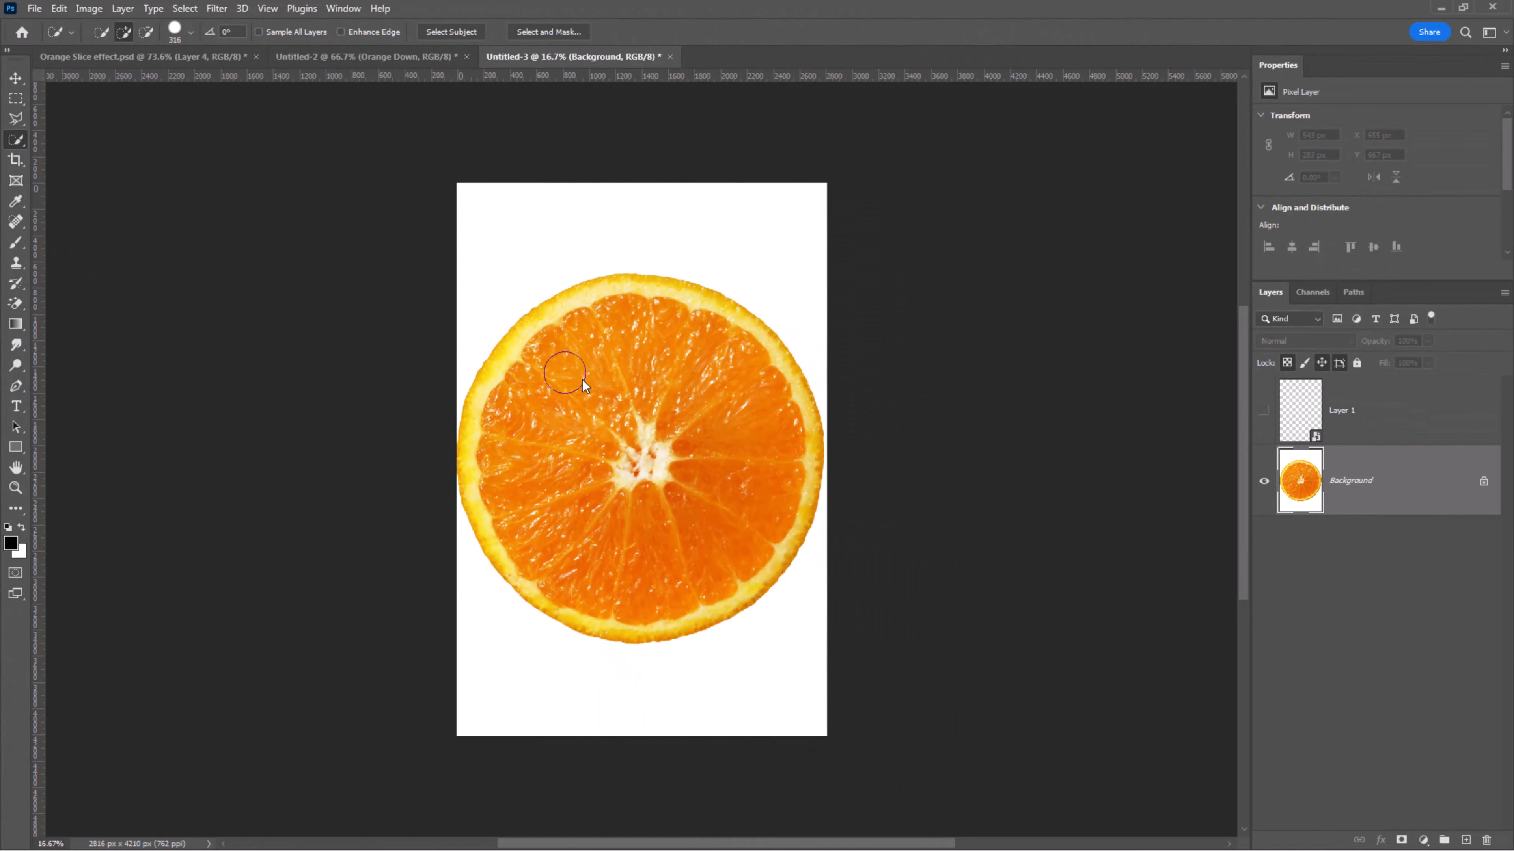
mouse_move(581, 381)
mouse_down()
mouse_move(597, 359)
mouse_move(709, 371)
mouse_move(713, 337)
mouse_move(652, 314)
mouse_move(581, 321)
mouse_move(524, 365)
mouse_move(494, 439)
mouse_move(510, 517)
mouse_move(564, 578)
mouse_move(655, 601)
mouse_move(697, 560)
mouse_up()
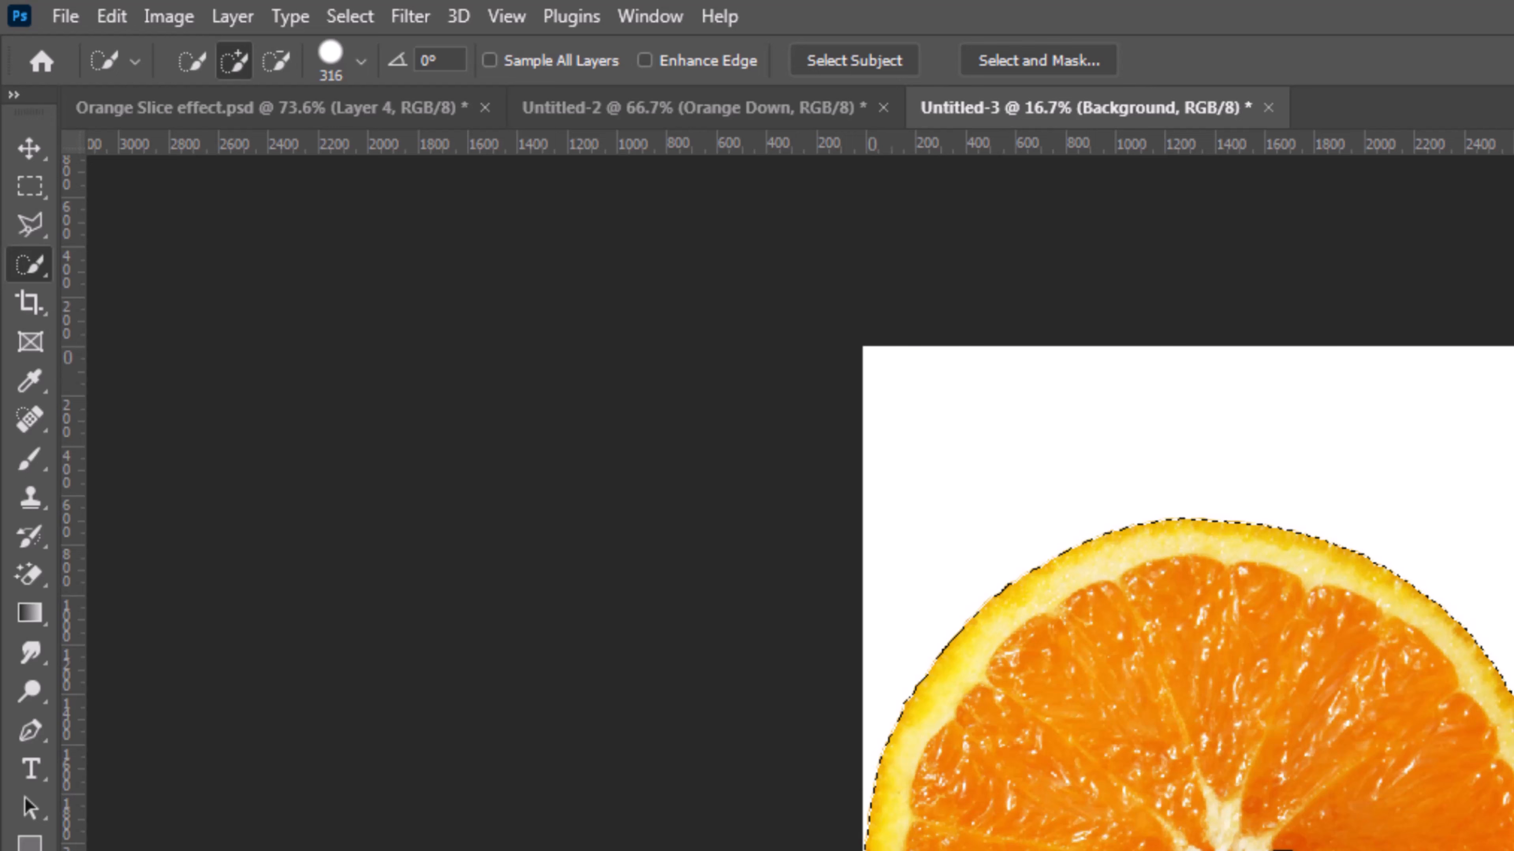
Step: Copy the selected orange slice and paste it into the Untitled-2 document above the Orange Down layer
click(169, 17)
mouse_move(112, 16)
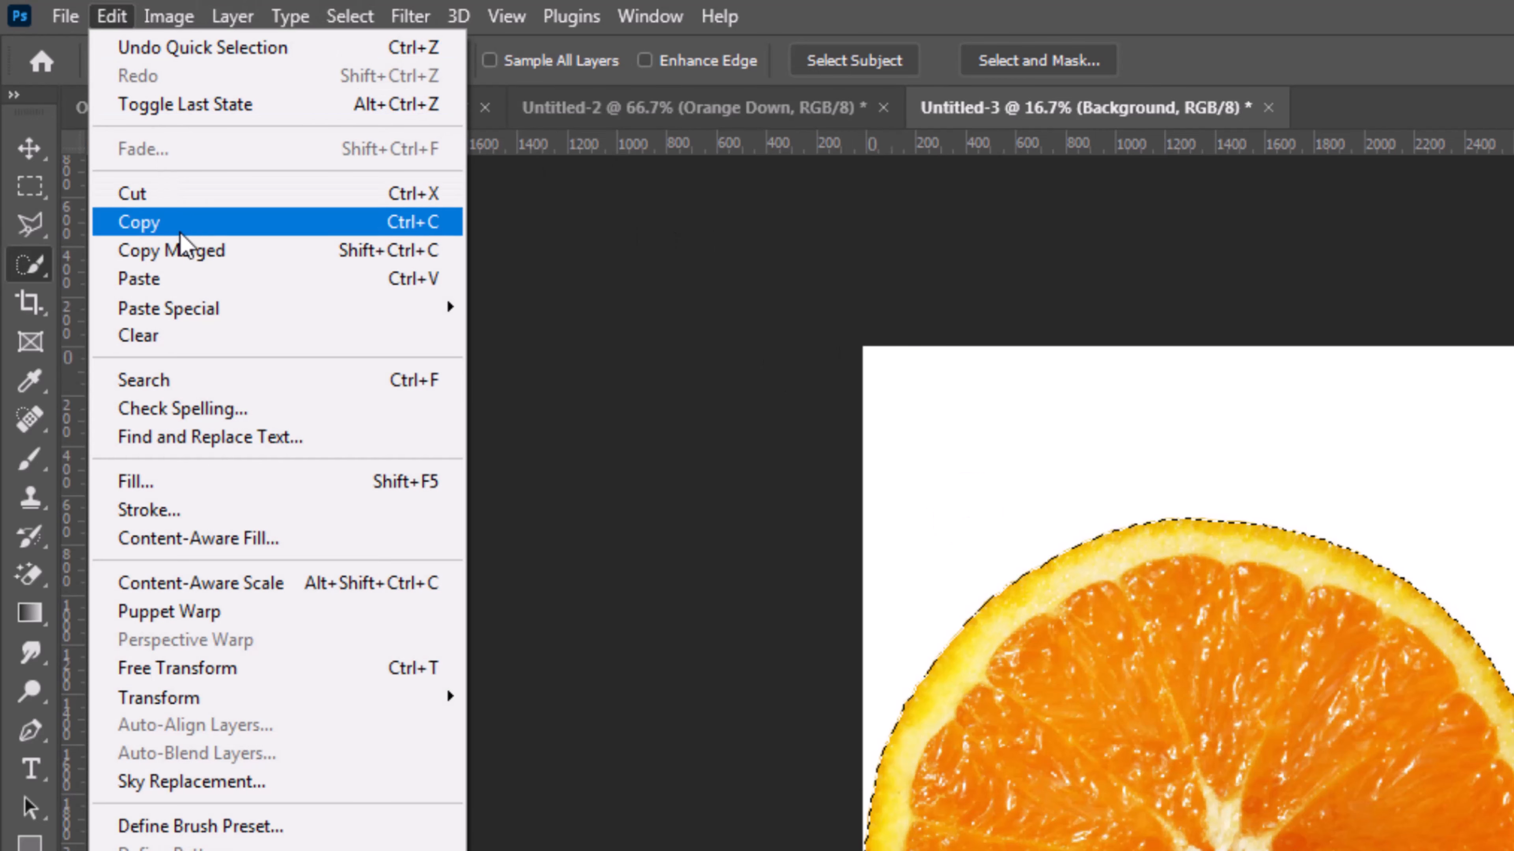
click(132, 224)
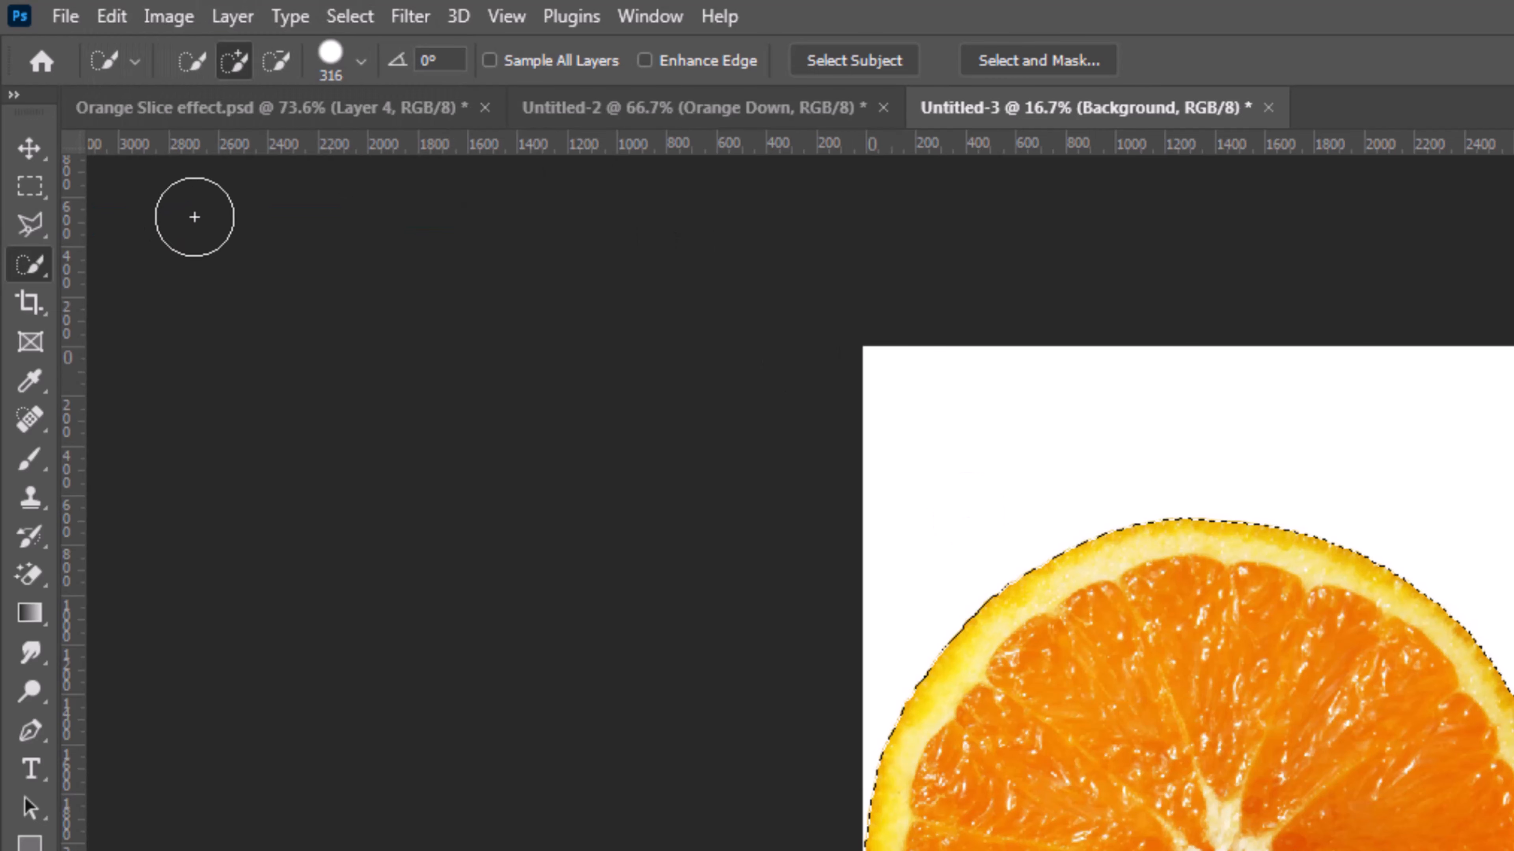
click(662, 120)
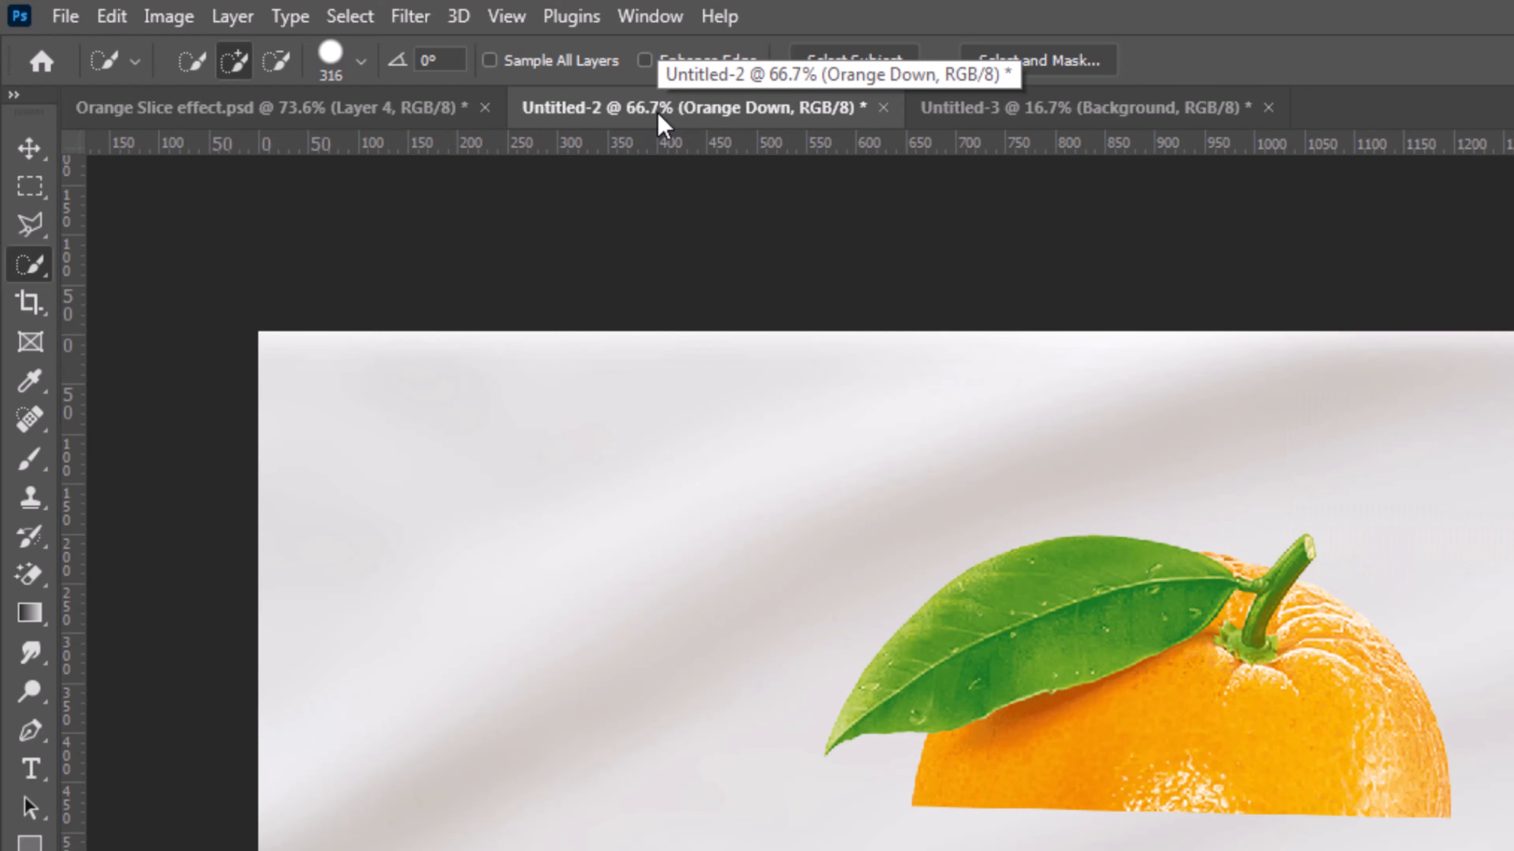
click(112, 16)
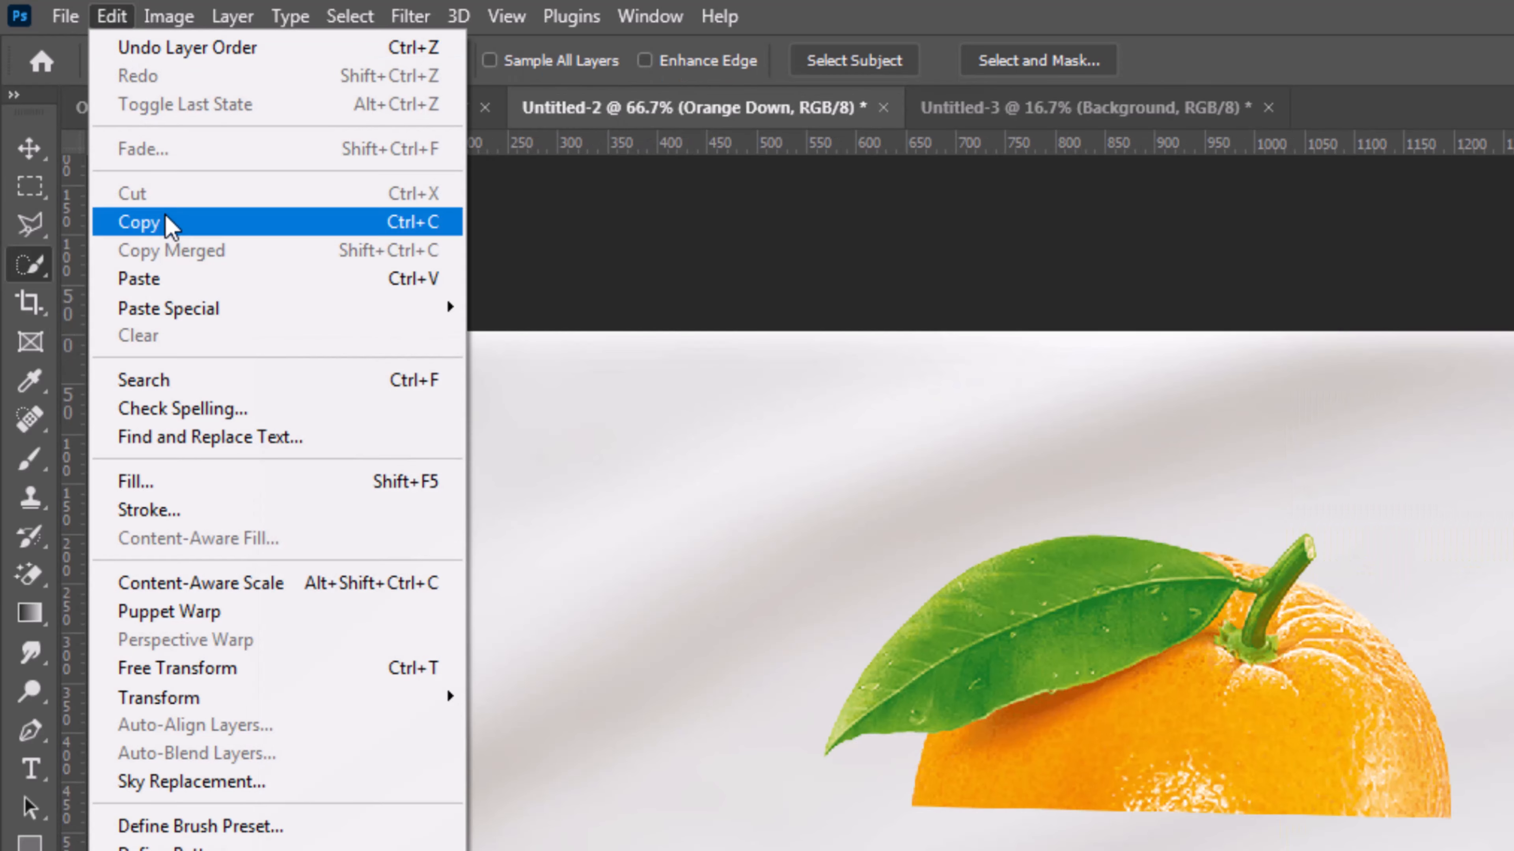
click(206, 282)
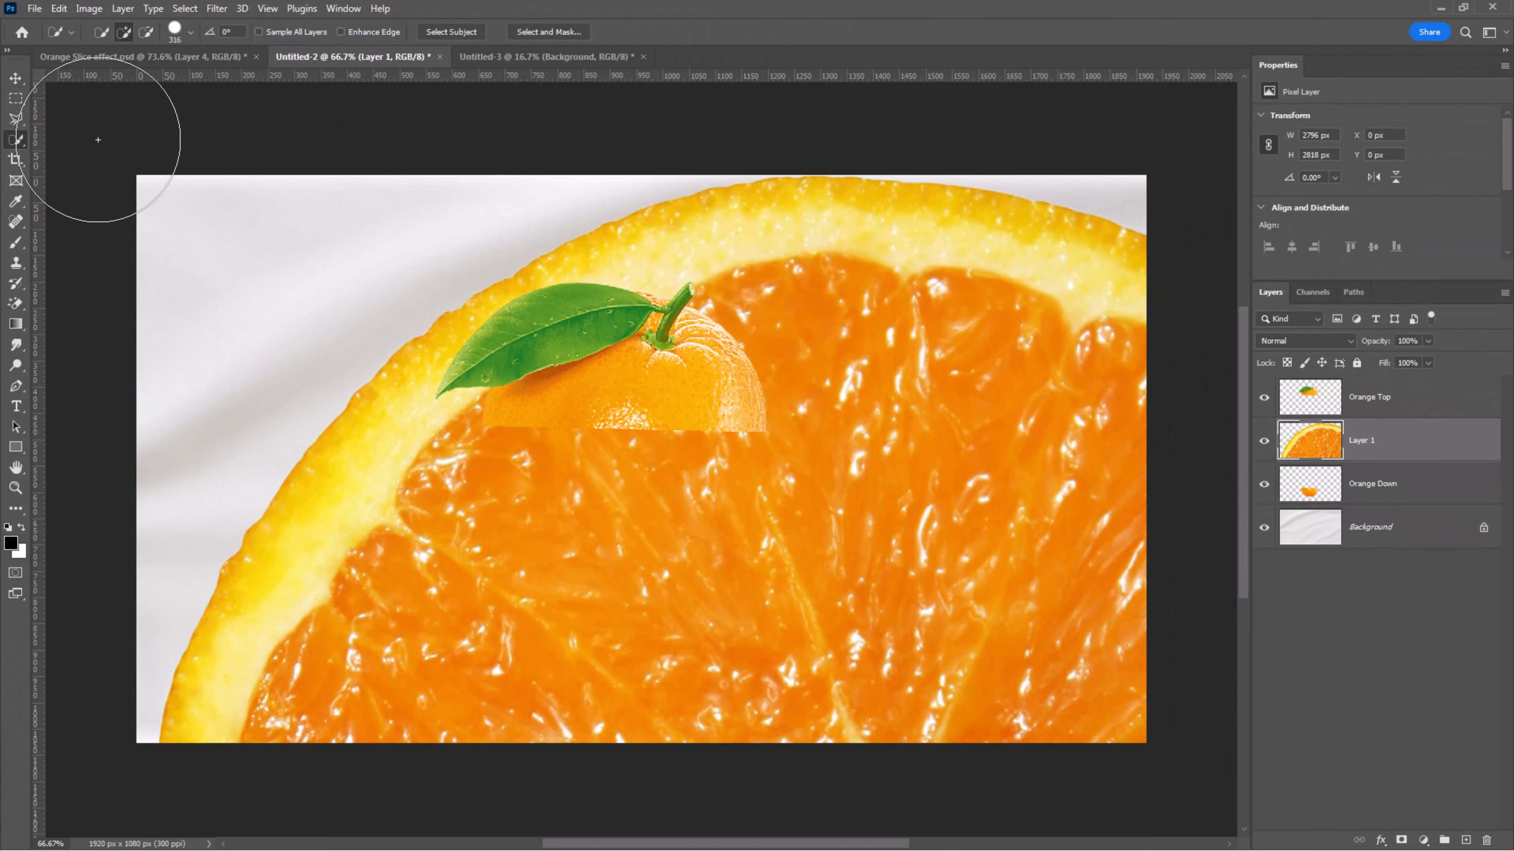
Step: Scale the pasted slice down to about 19.84% and position it over the lower orange half, matching the orange's width
key(v)
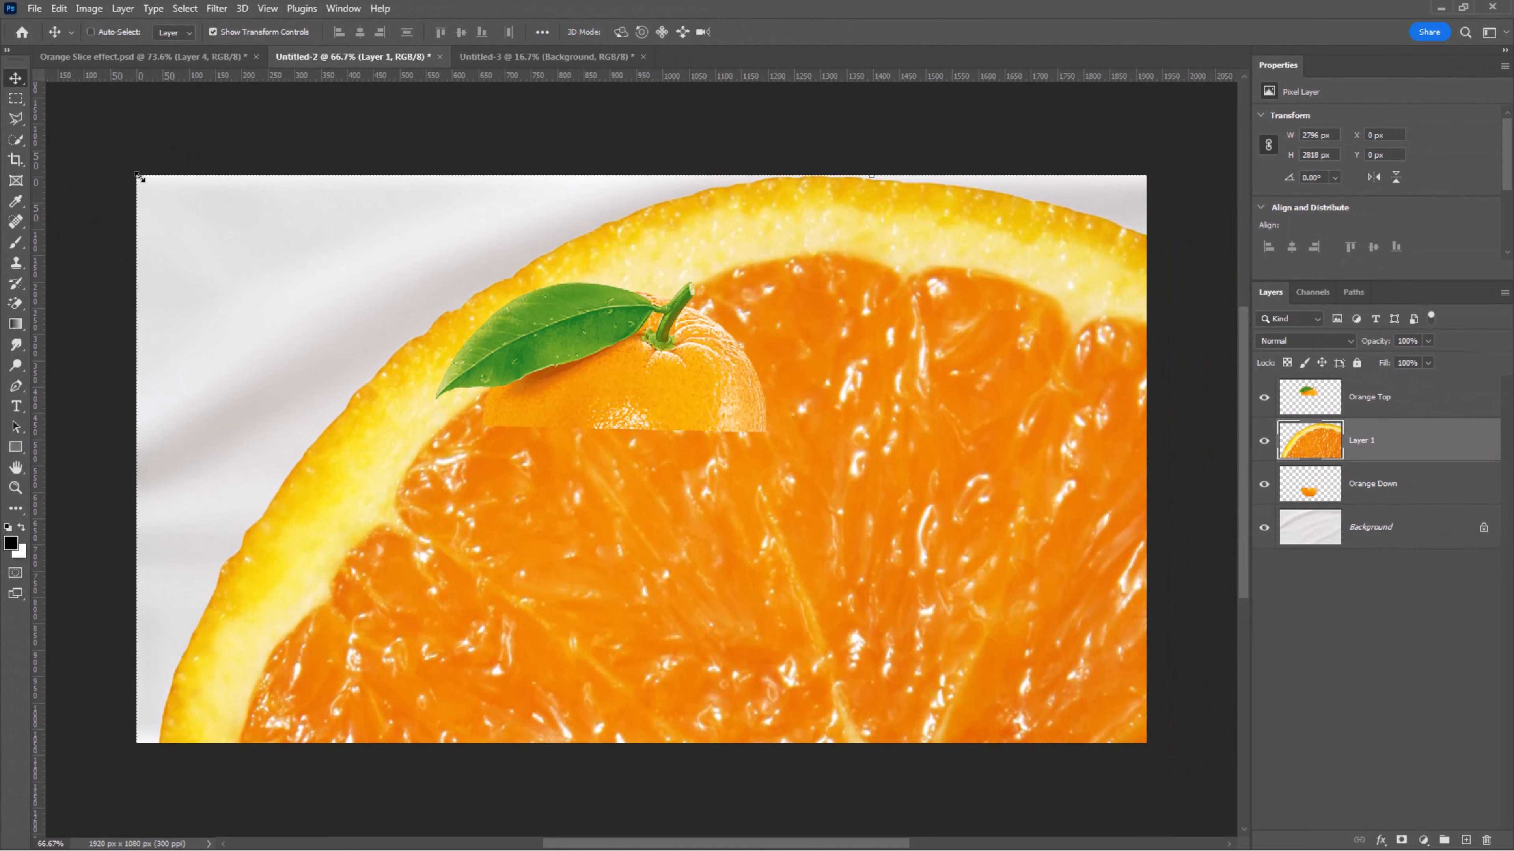
drag(139, 178, 868, 669)
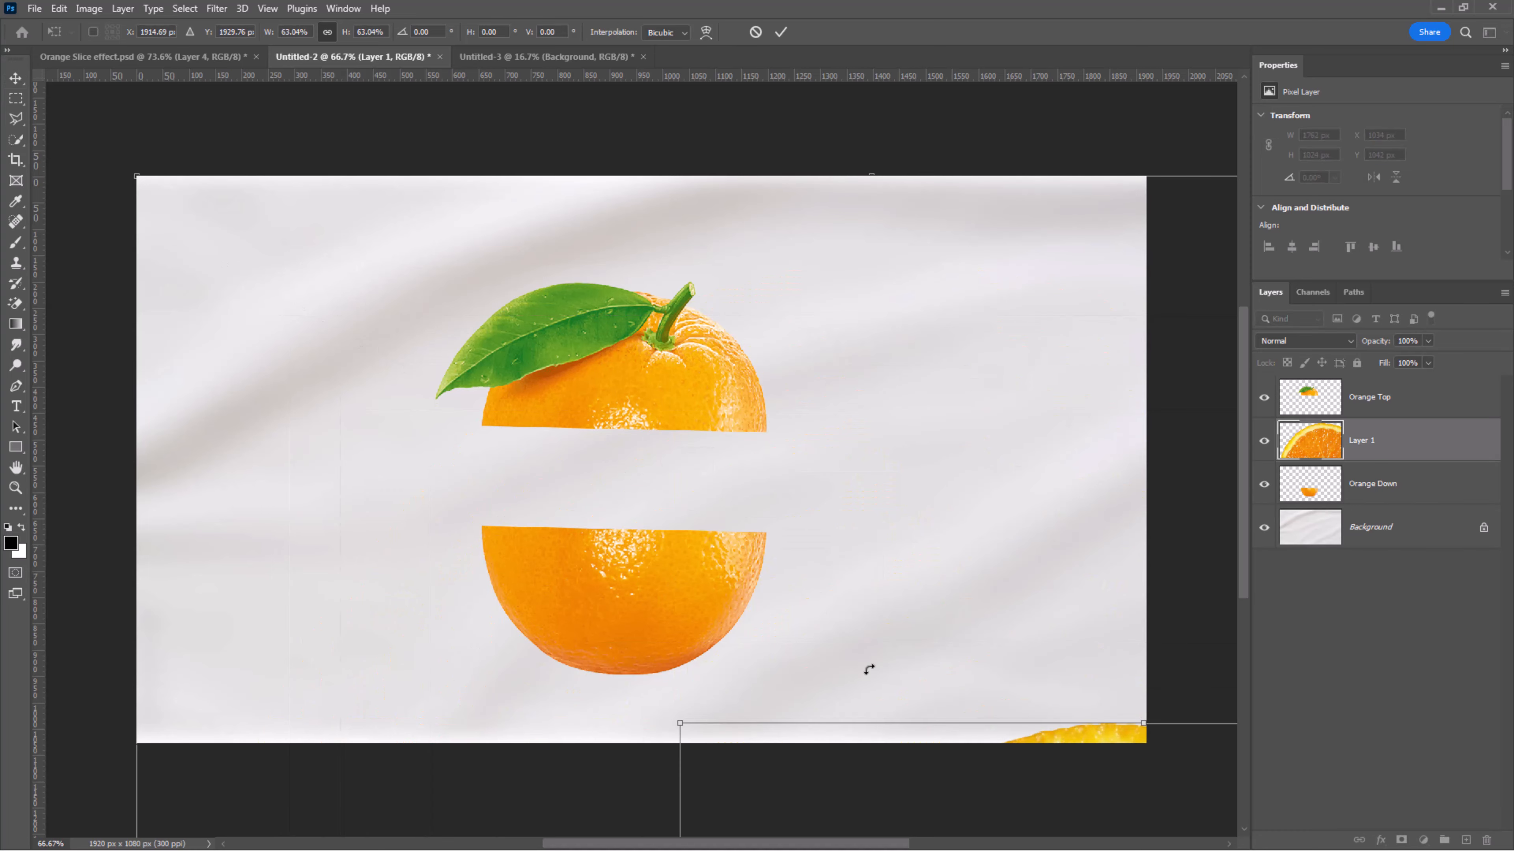
drag(929, 733, 463, 259)
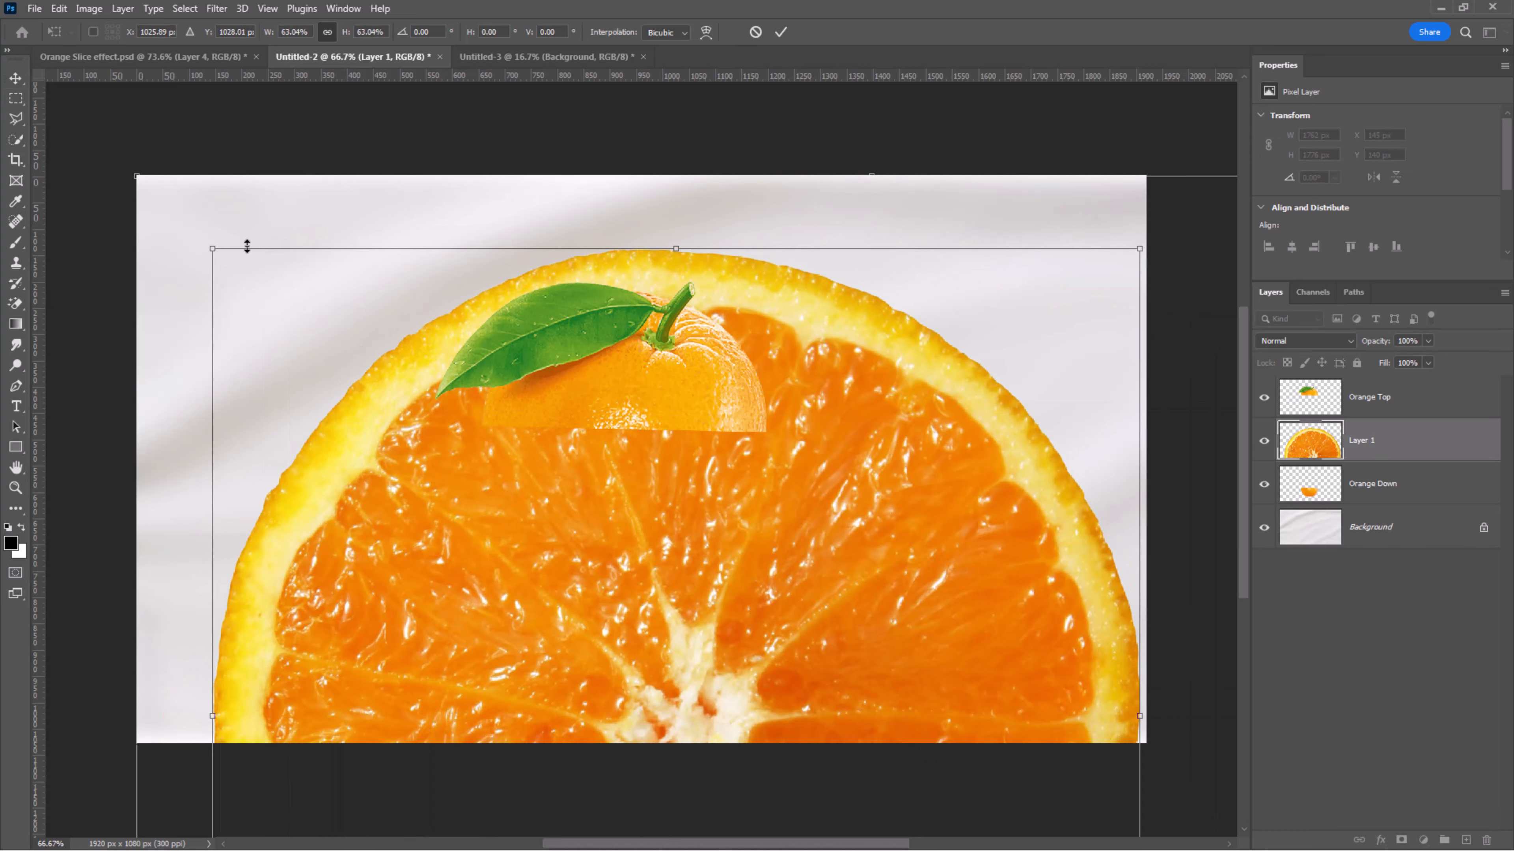
drag(247, 247, 703, 620)
drag(865, 716, 738, 477)
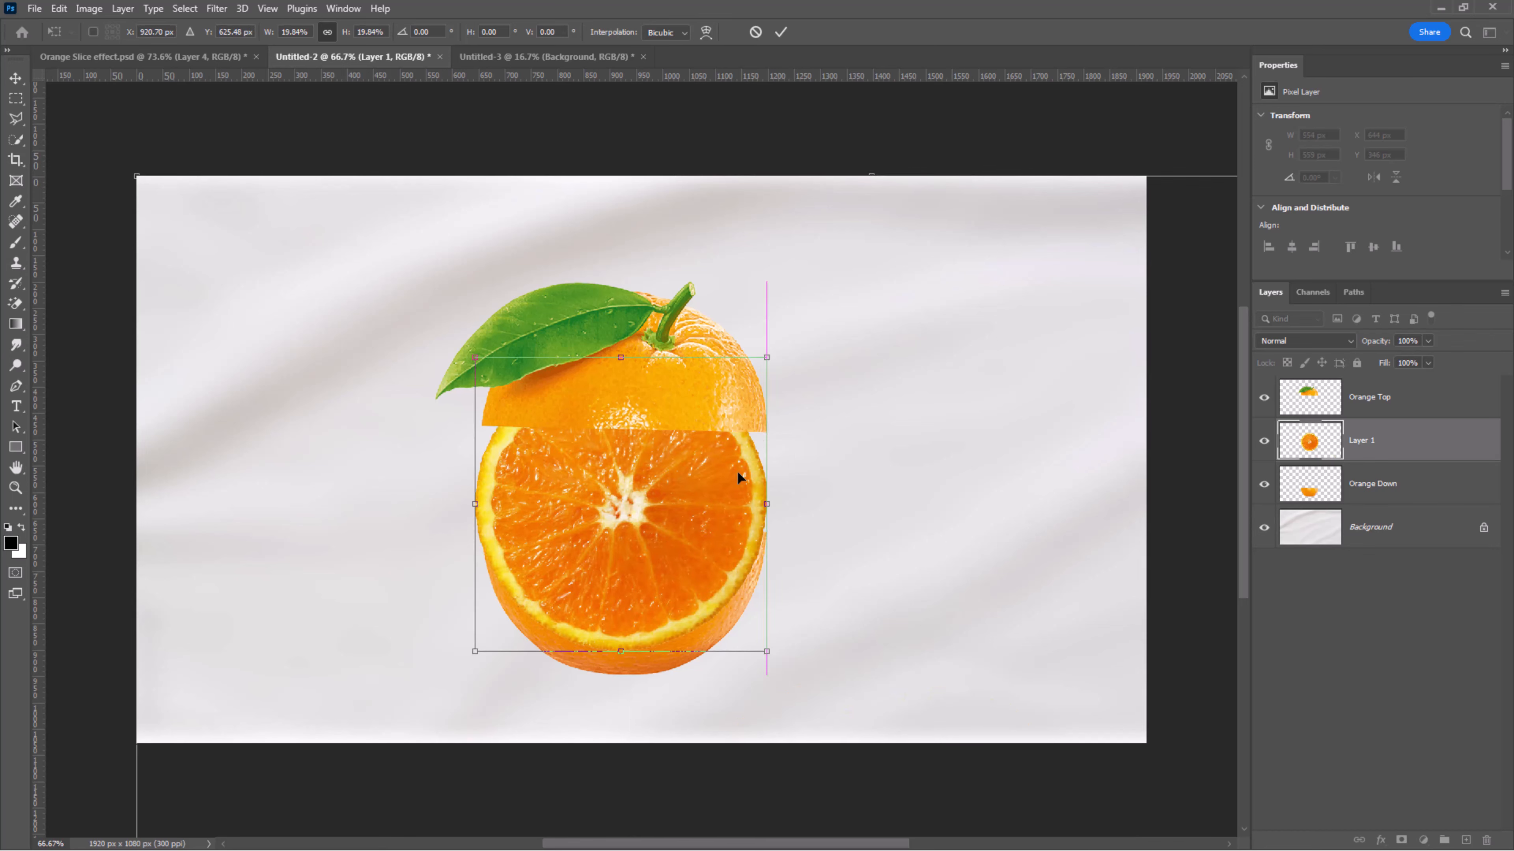
click(778, 33)
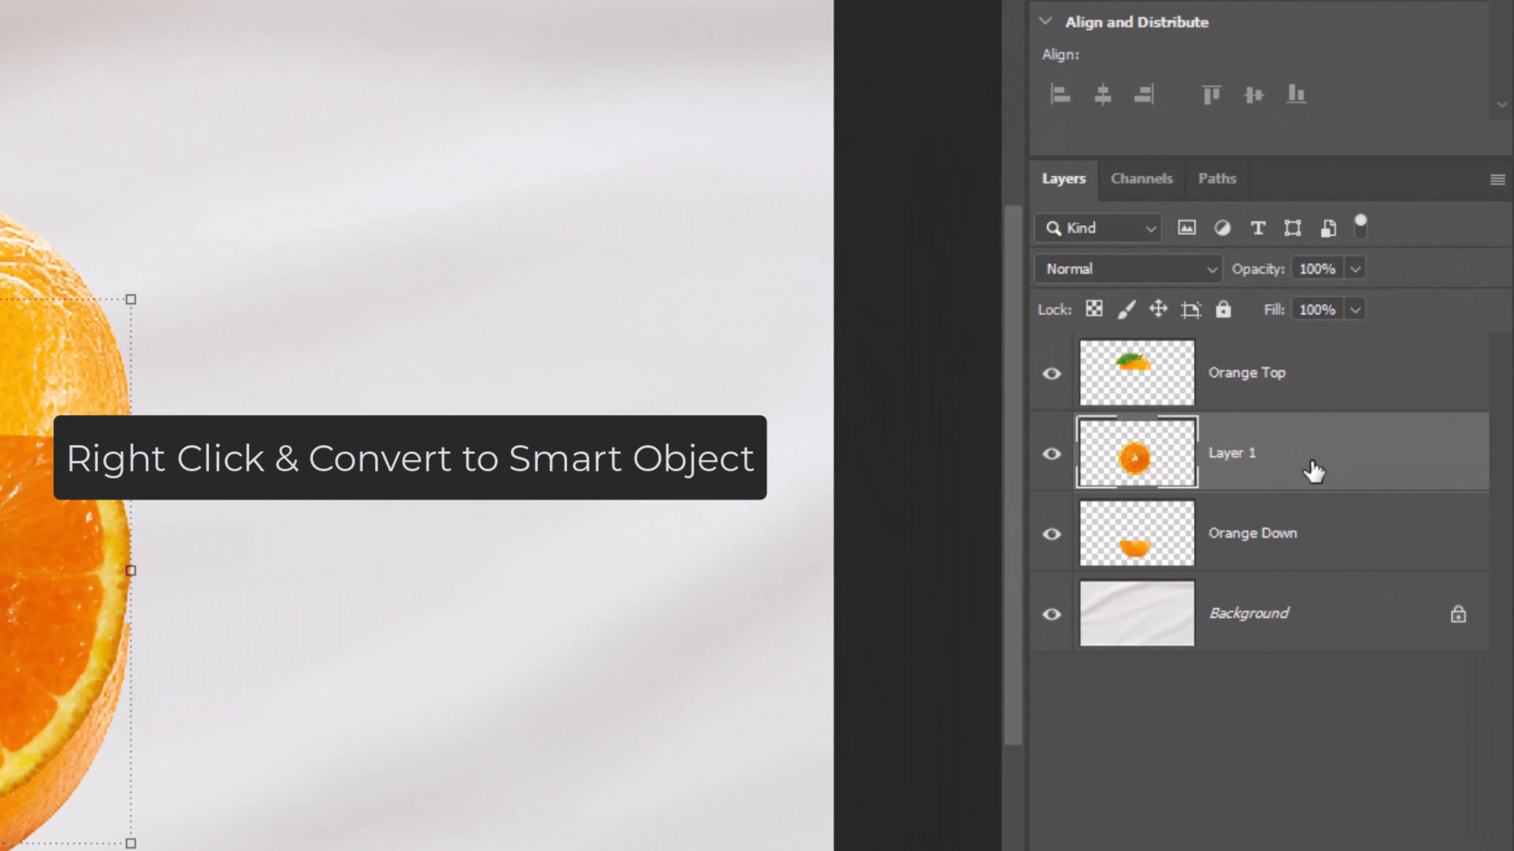
Step: Convert the slice's Layer 1 to a smart object
right_click(1313, 471)
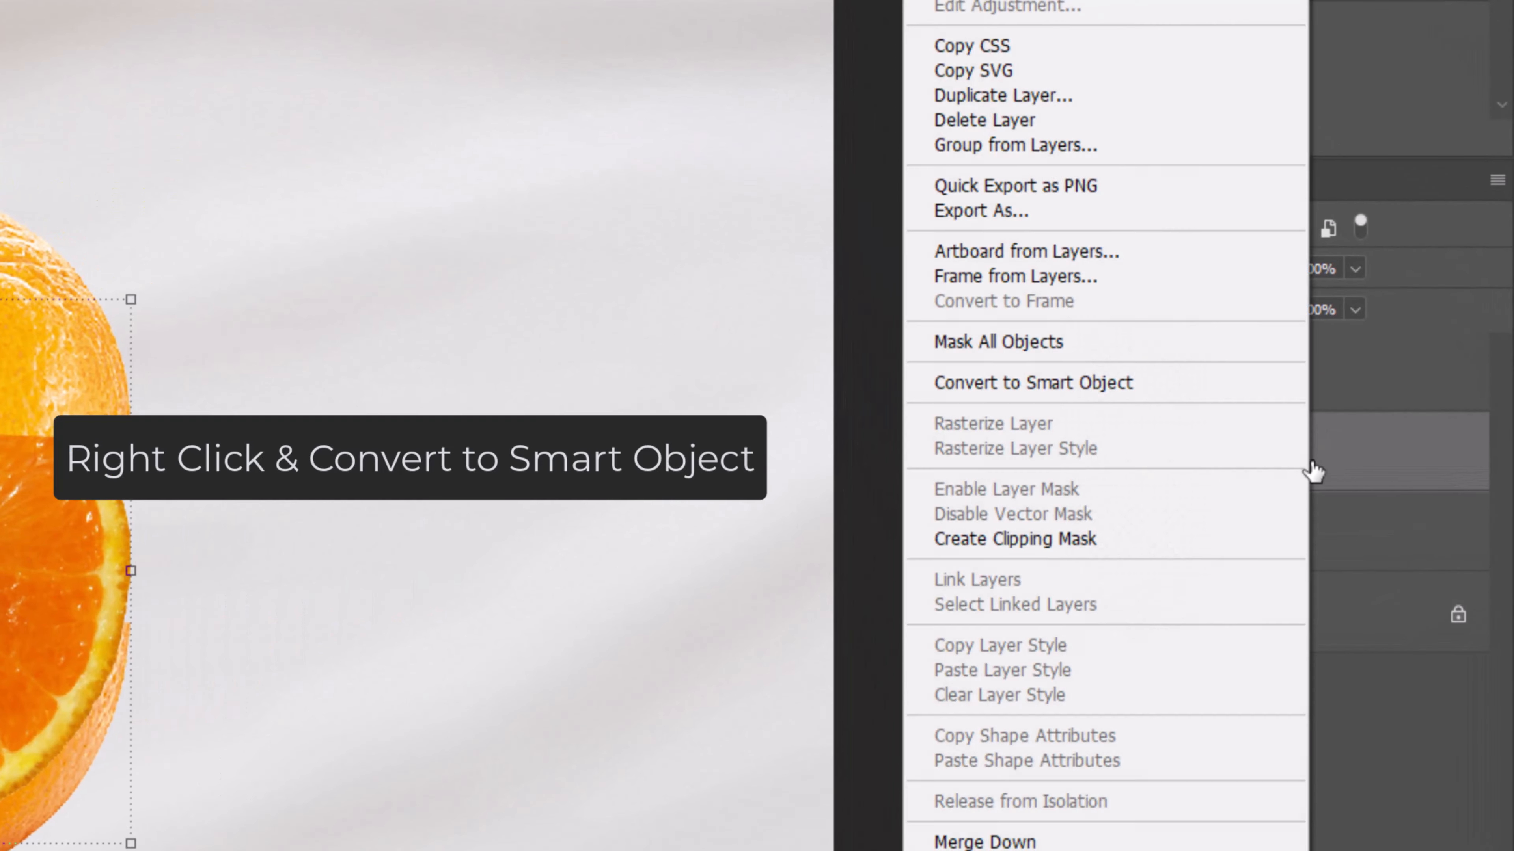
click(1037, 382)
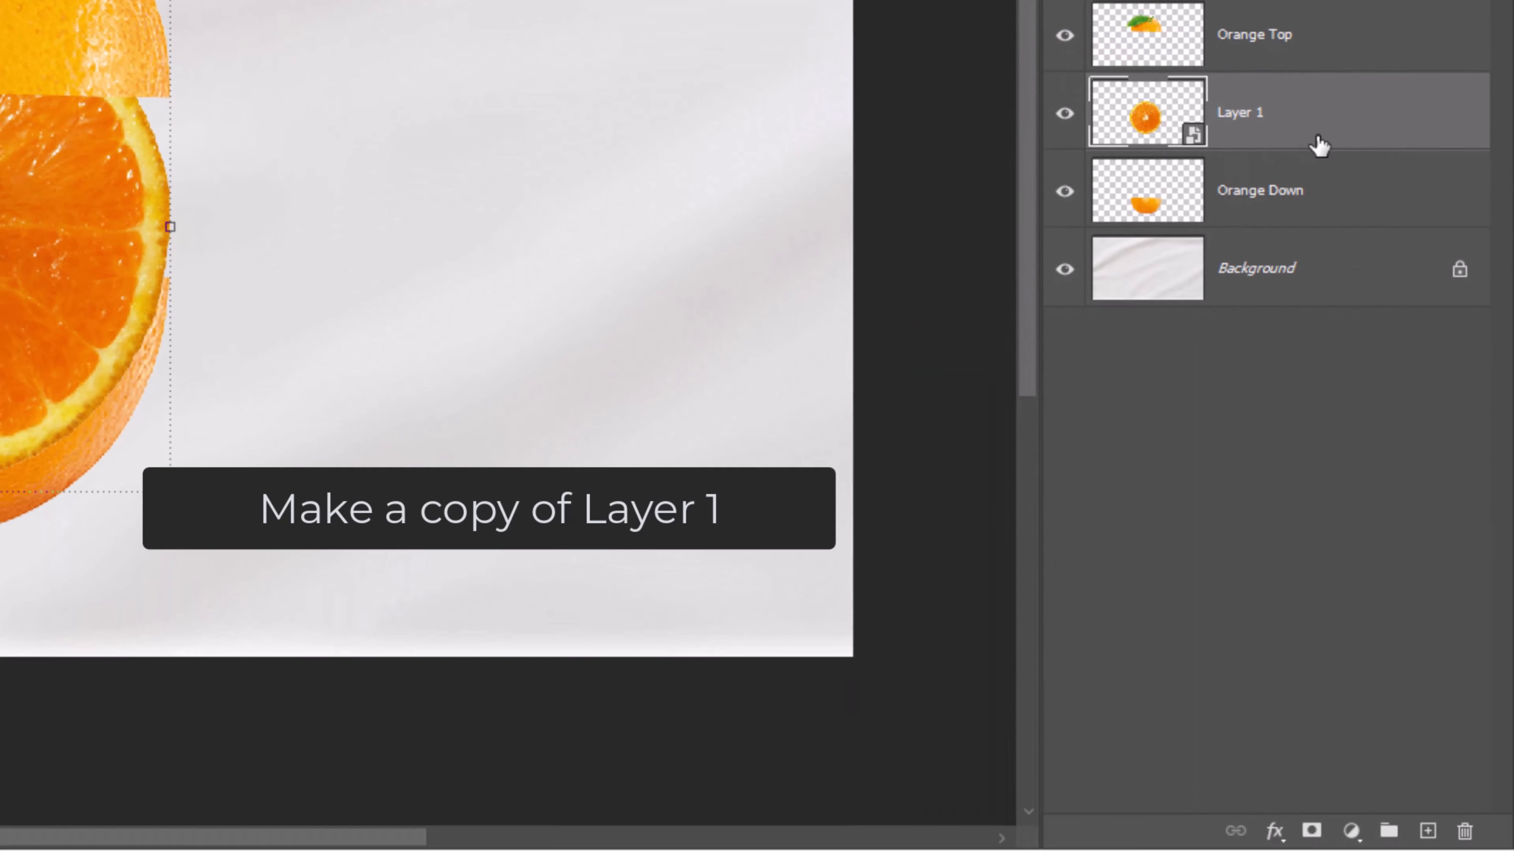
Step: Duplicate the Layer 1 orange slice and hide the duplicate
drag(1312, 480, 1392, 850)
drag(1395, 546, 1427, 830)
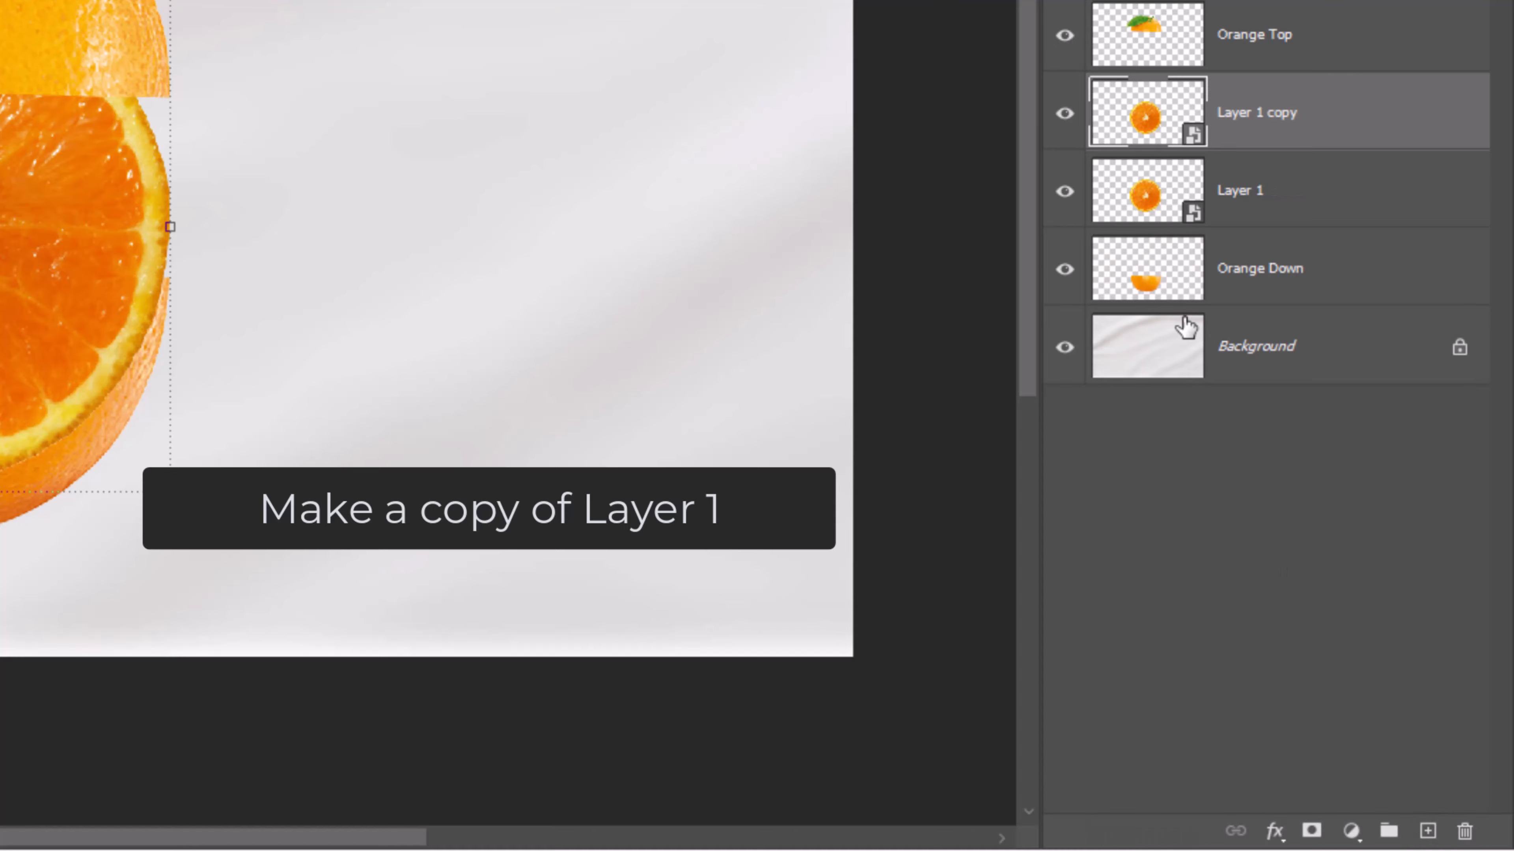
click(1065, 113)
Step: Flatten Layer 1's slice over the lower orange half's cut, scaling it to about 97.84% width and 20.93% height
click(1216, 192)
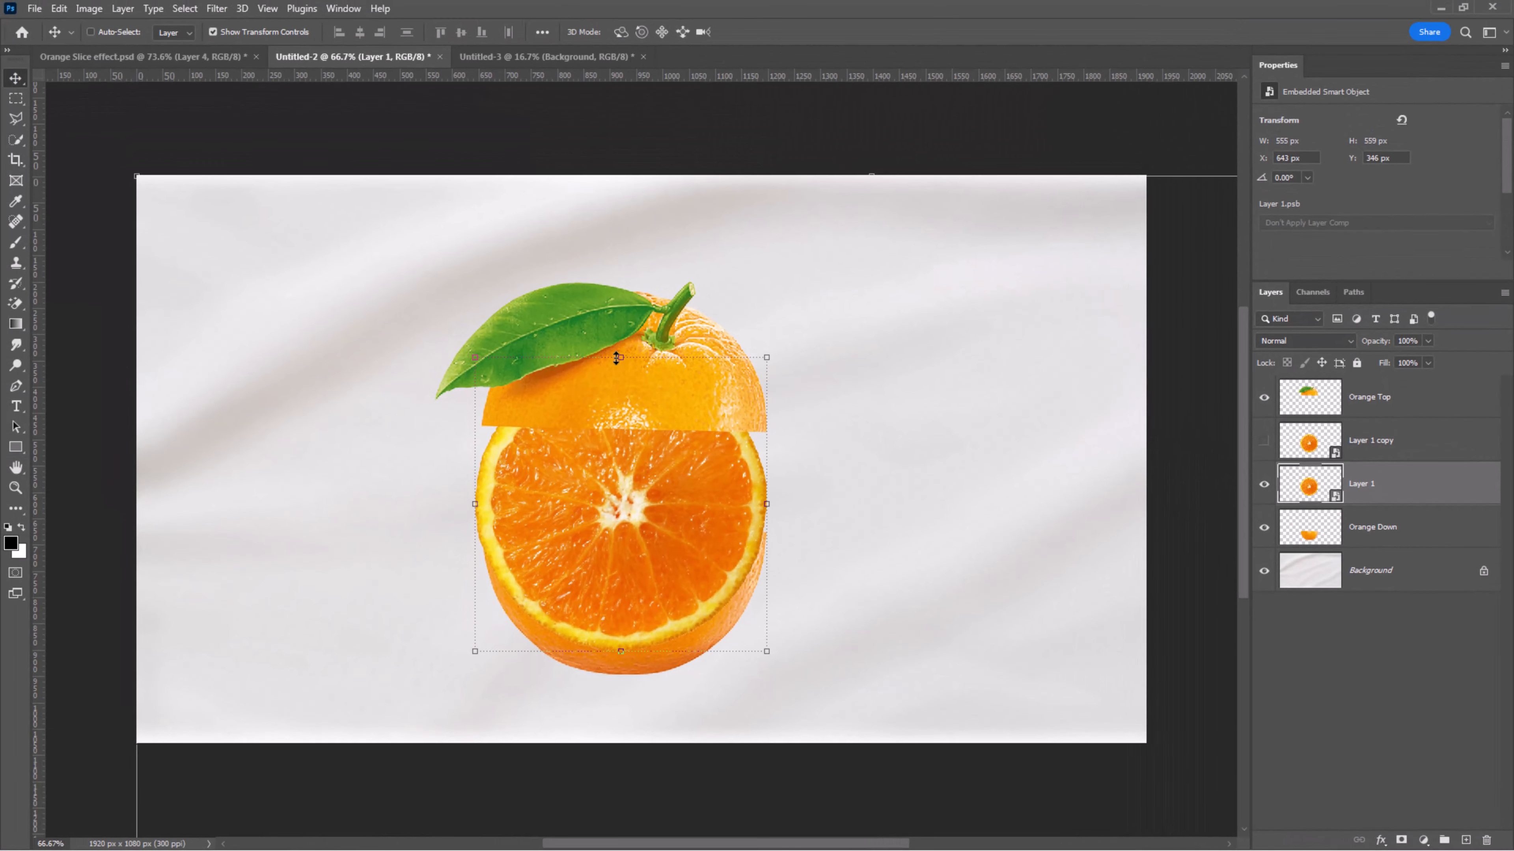
drag(617, 358, 597, 451)
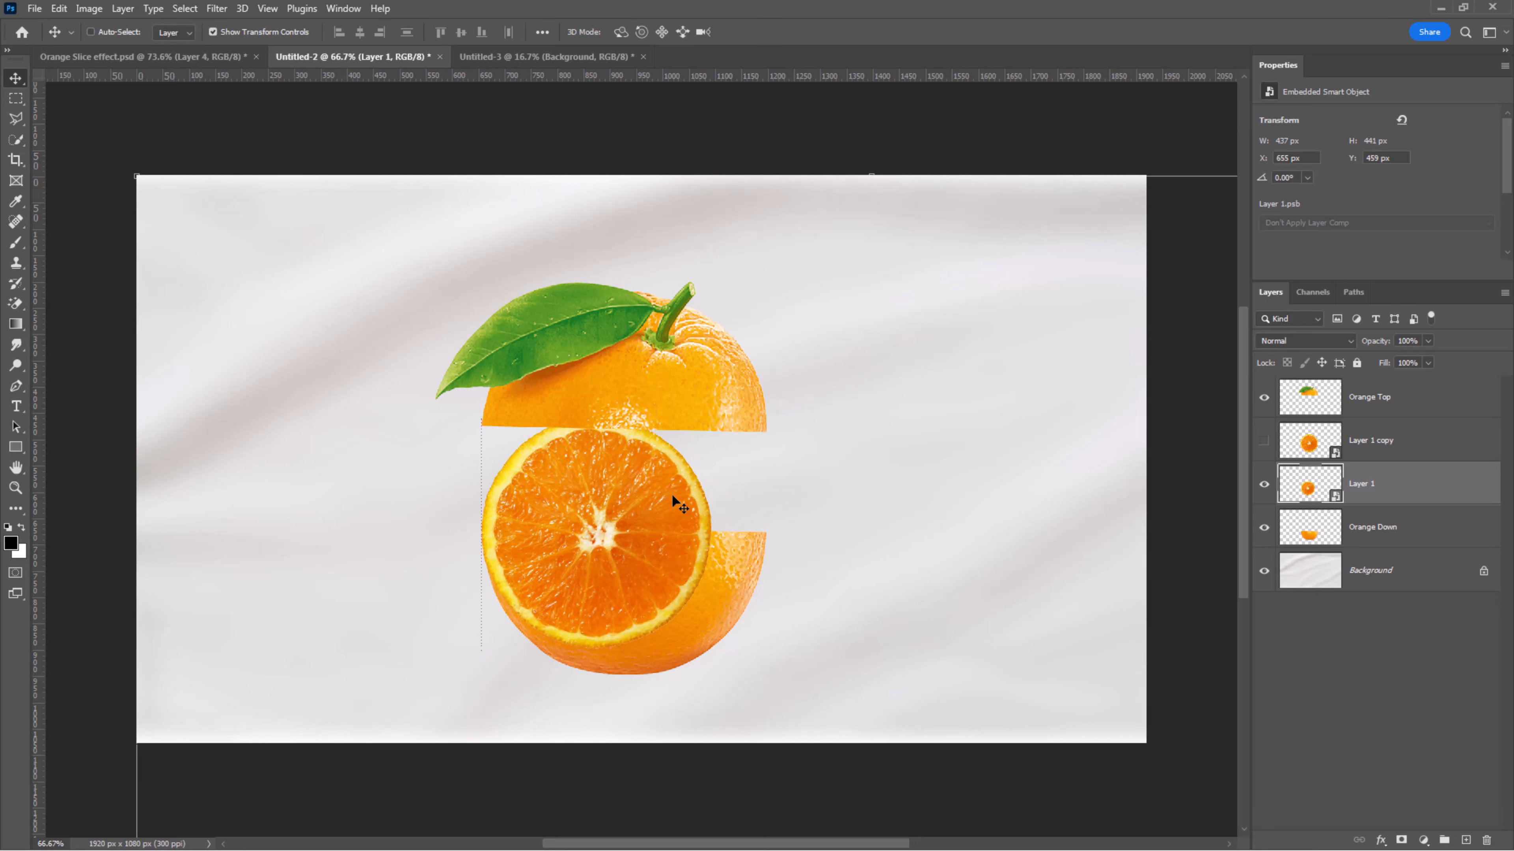
click(610, 409)
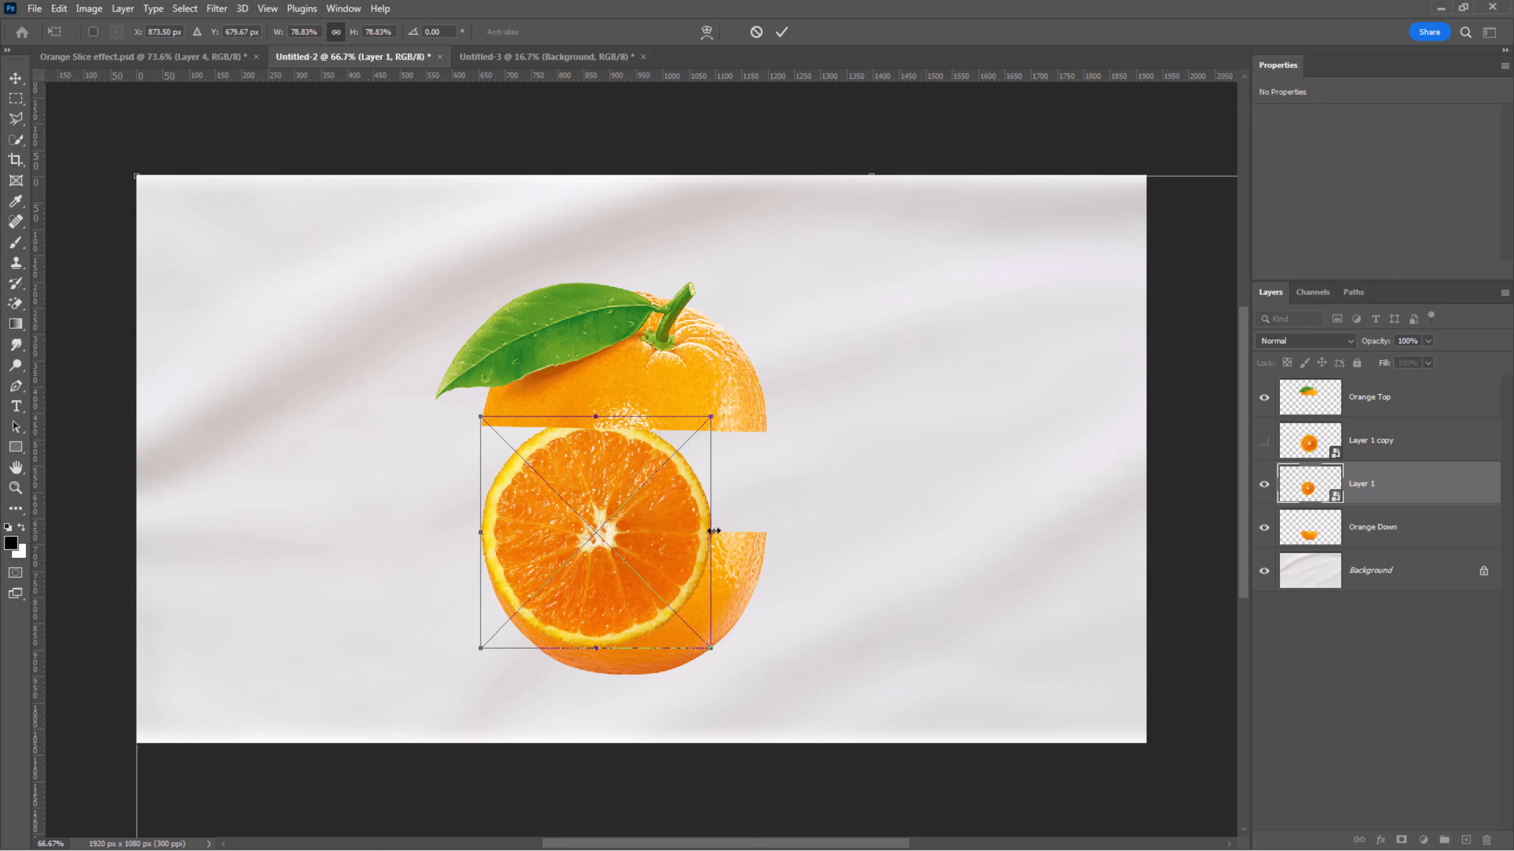
drag(713, 530, 766, 532)
drag(628, 644, 608, 571)
drag(626, 420, 625, 514)
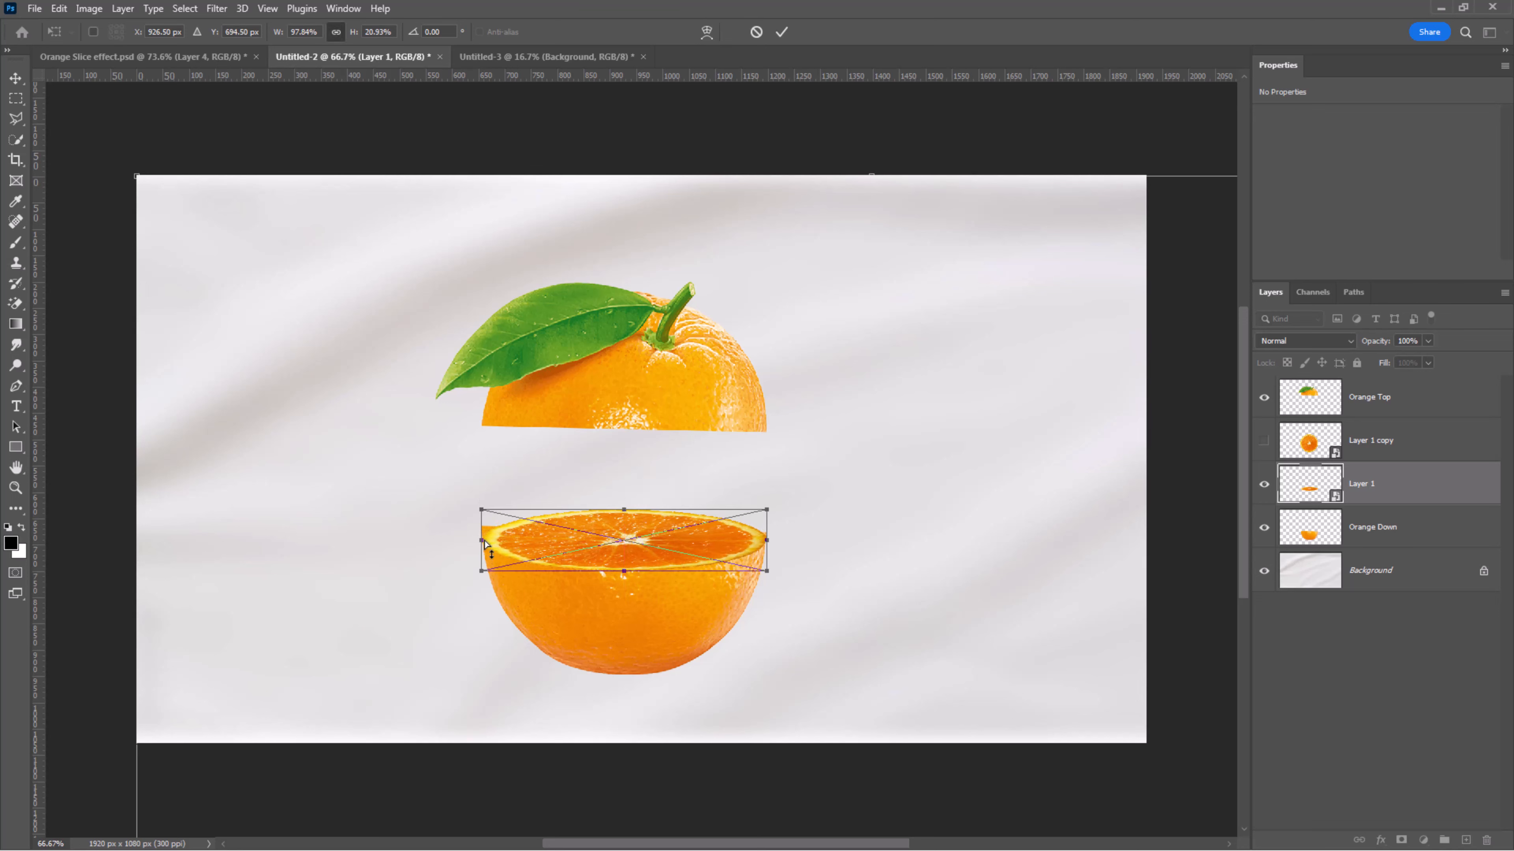
Step: Adjust both sides of the flattened slice to follow the lower orange half's rim and apply the transform
drag(485, 545, 482, 534)
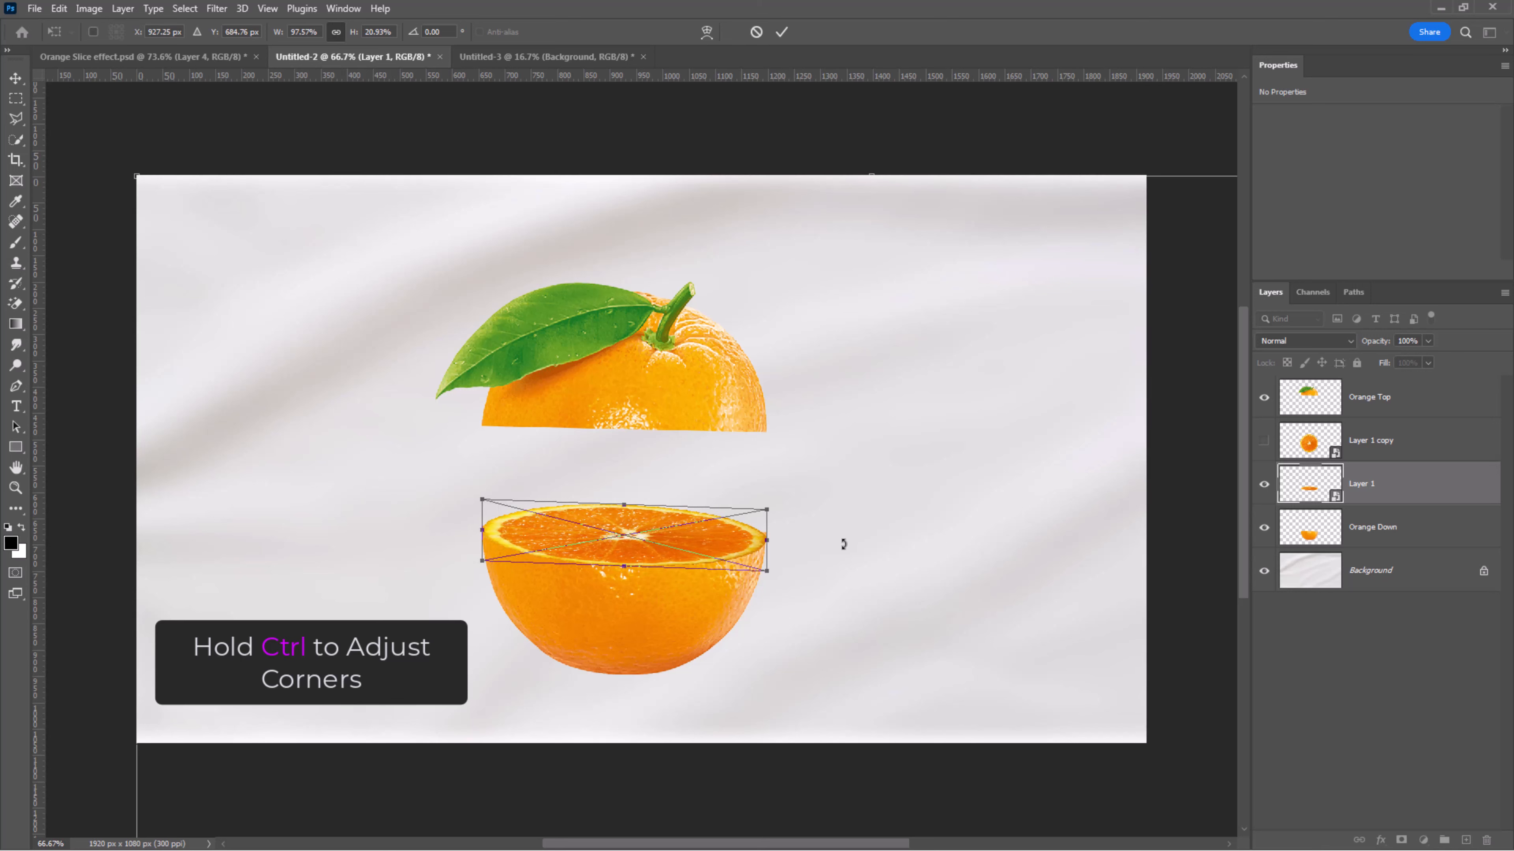
drag(768, 548, 768, 541)
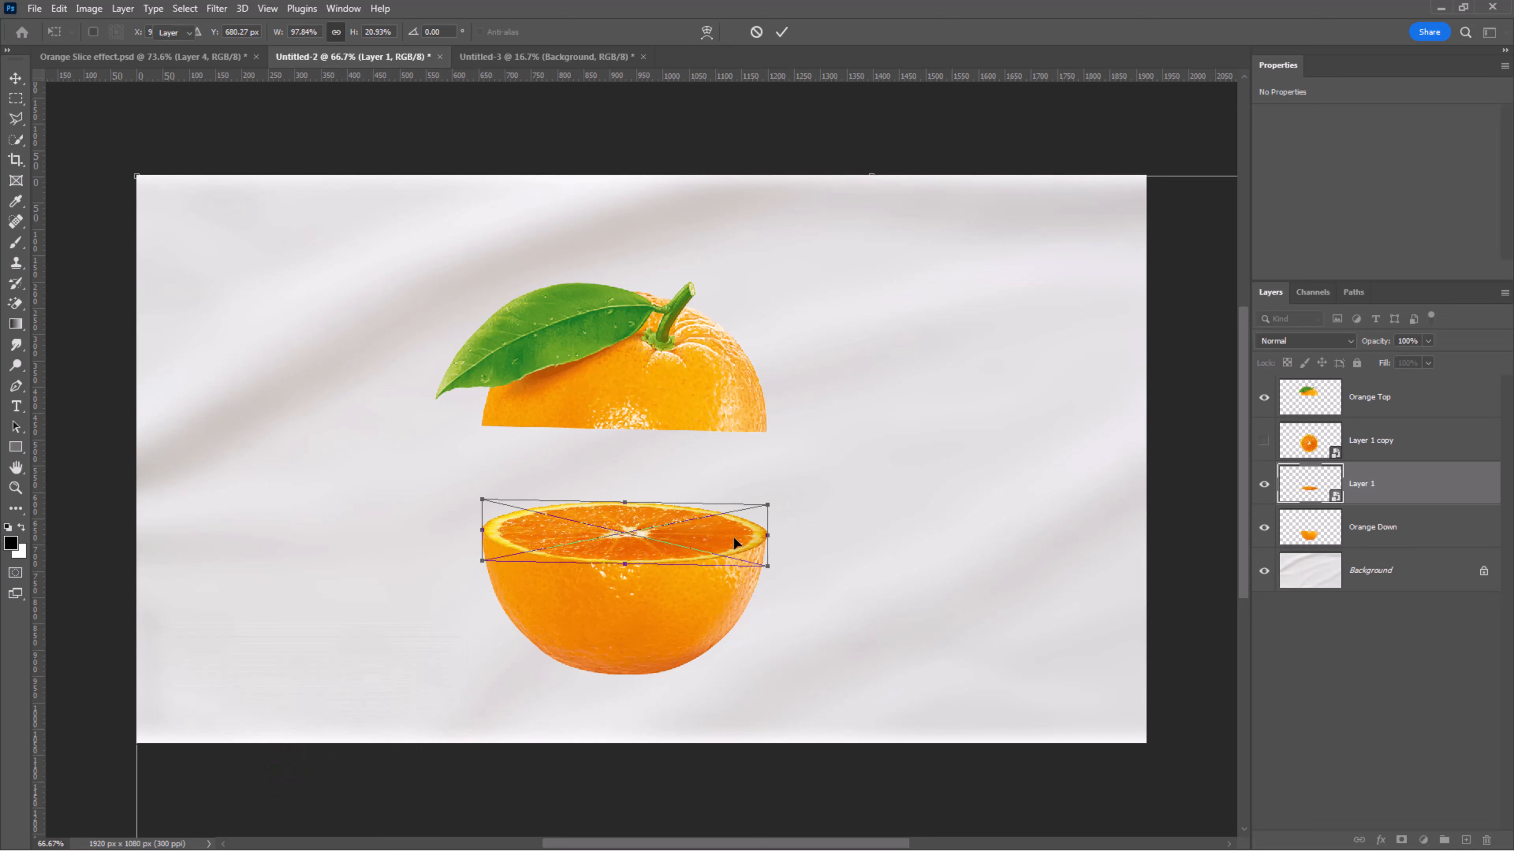
key(Return)
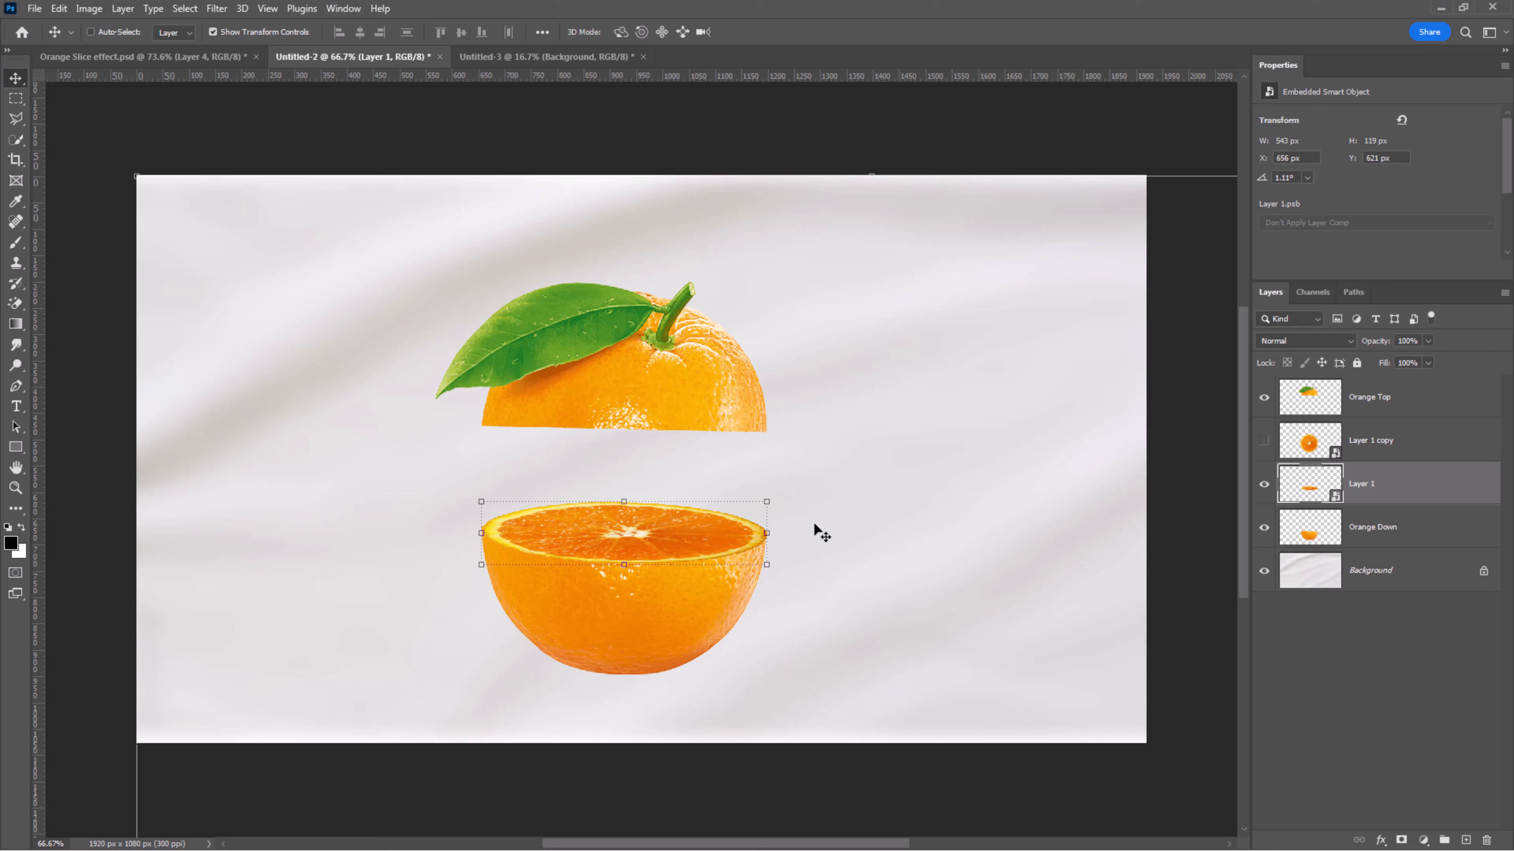
Step: Show Layer 1 copy and move it above the Orange Top layer
click(1262, 442)
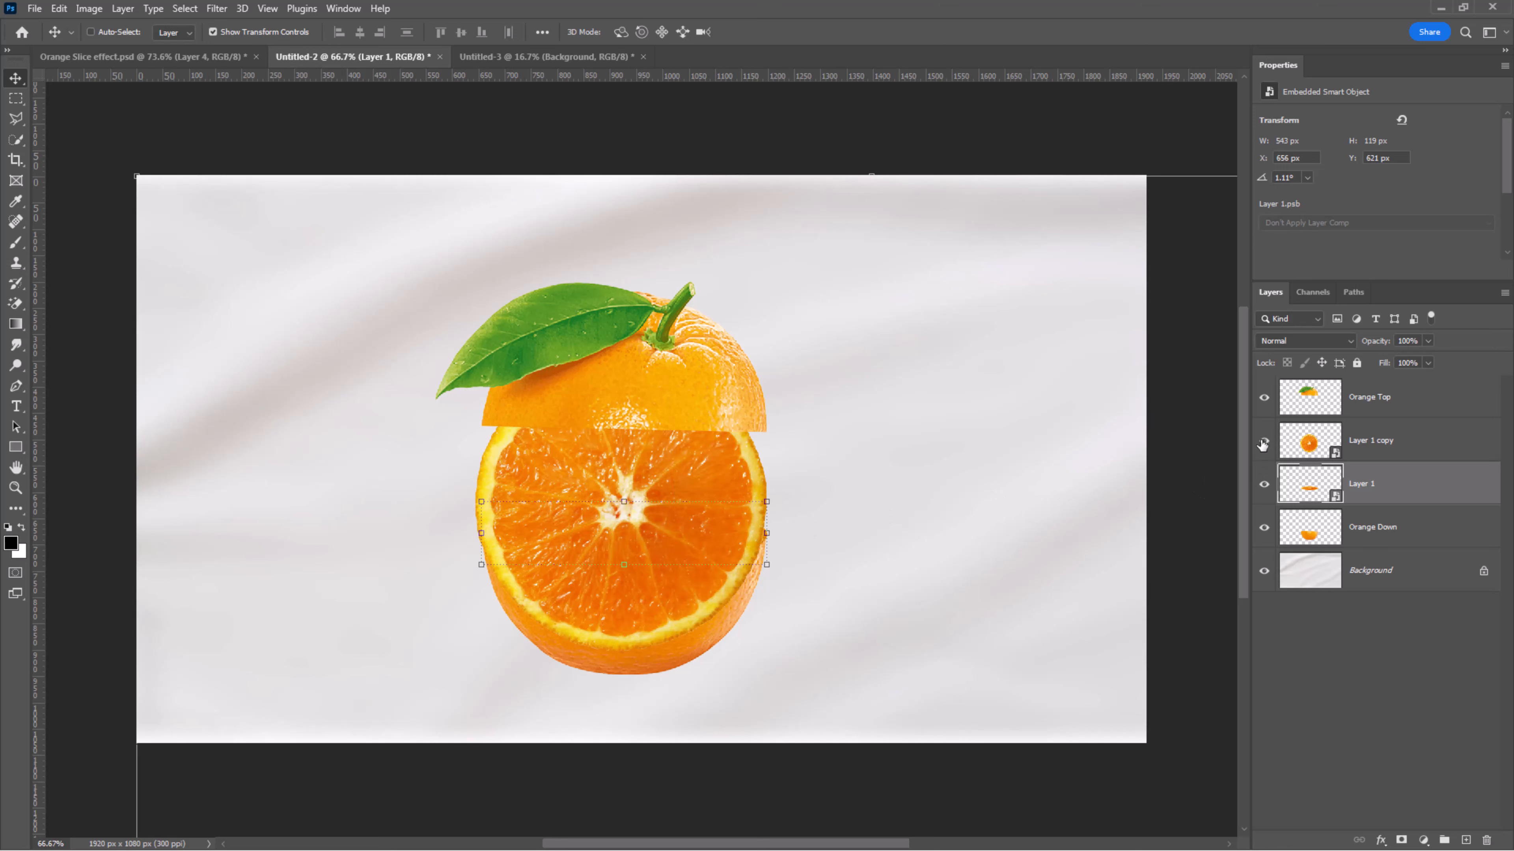
click(1361, 456)
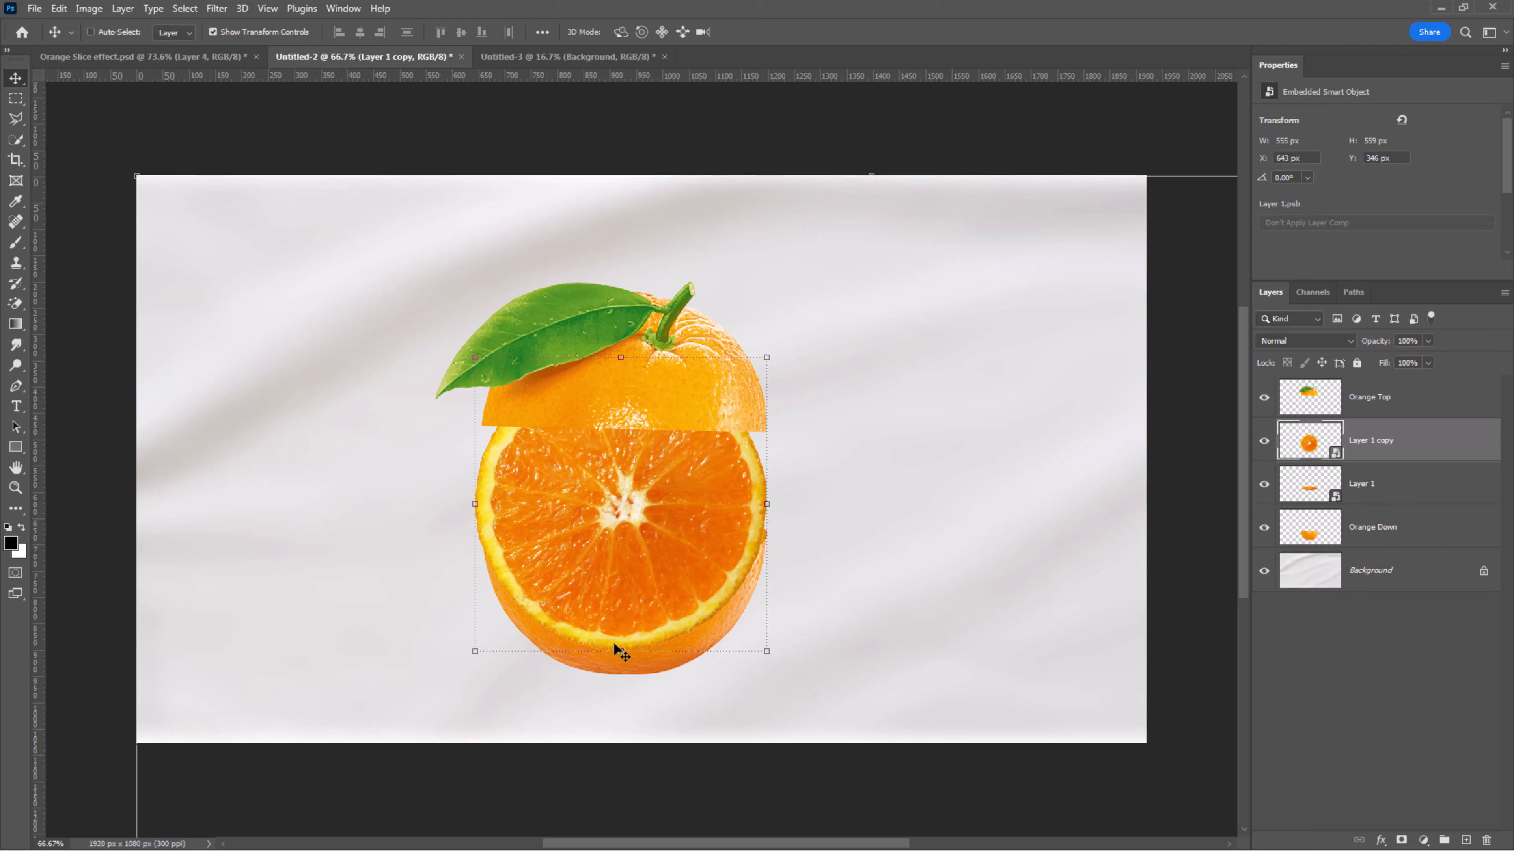
drag(1403, 447, 1409, 383)
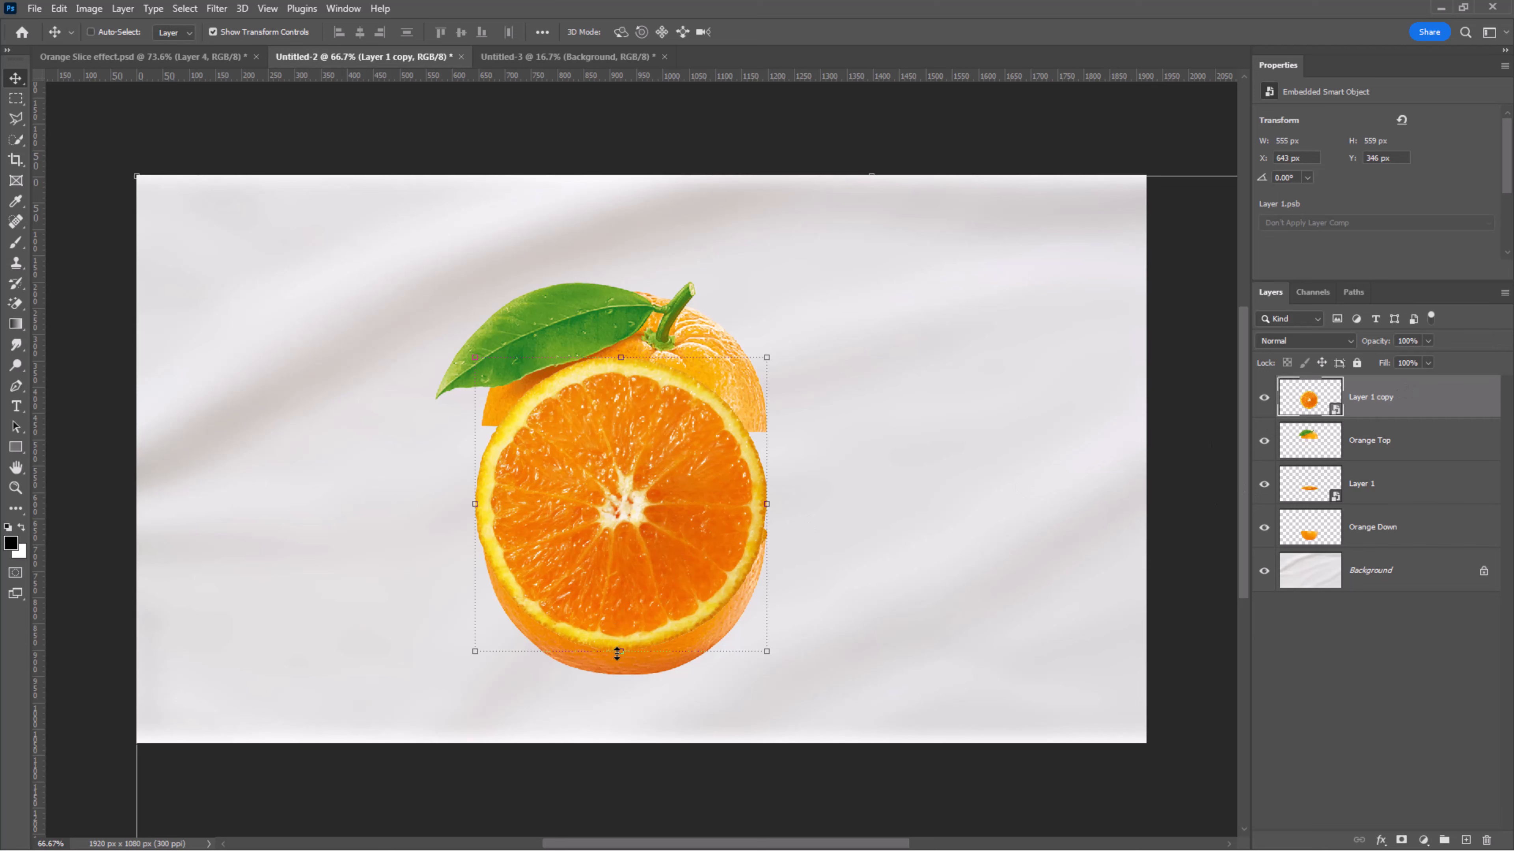
Step: Fit Layer 1 copy to the upper half's cut at about 97.84% width and 13.06% height, raising its left side slightly
drag(620, 654, 651, 445)
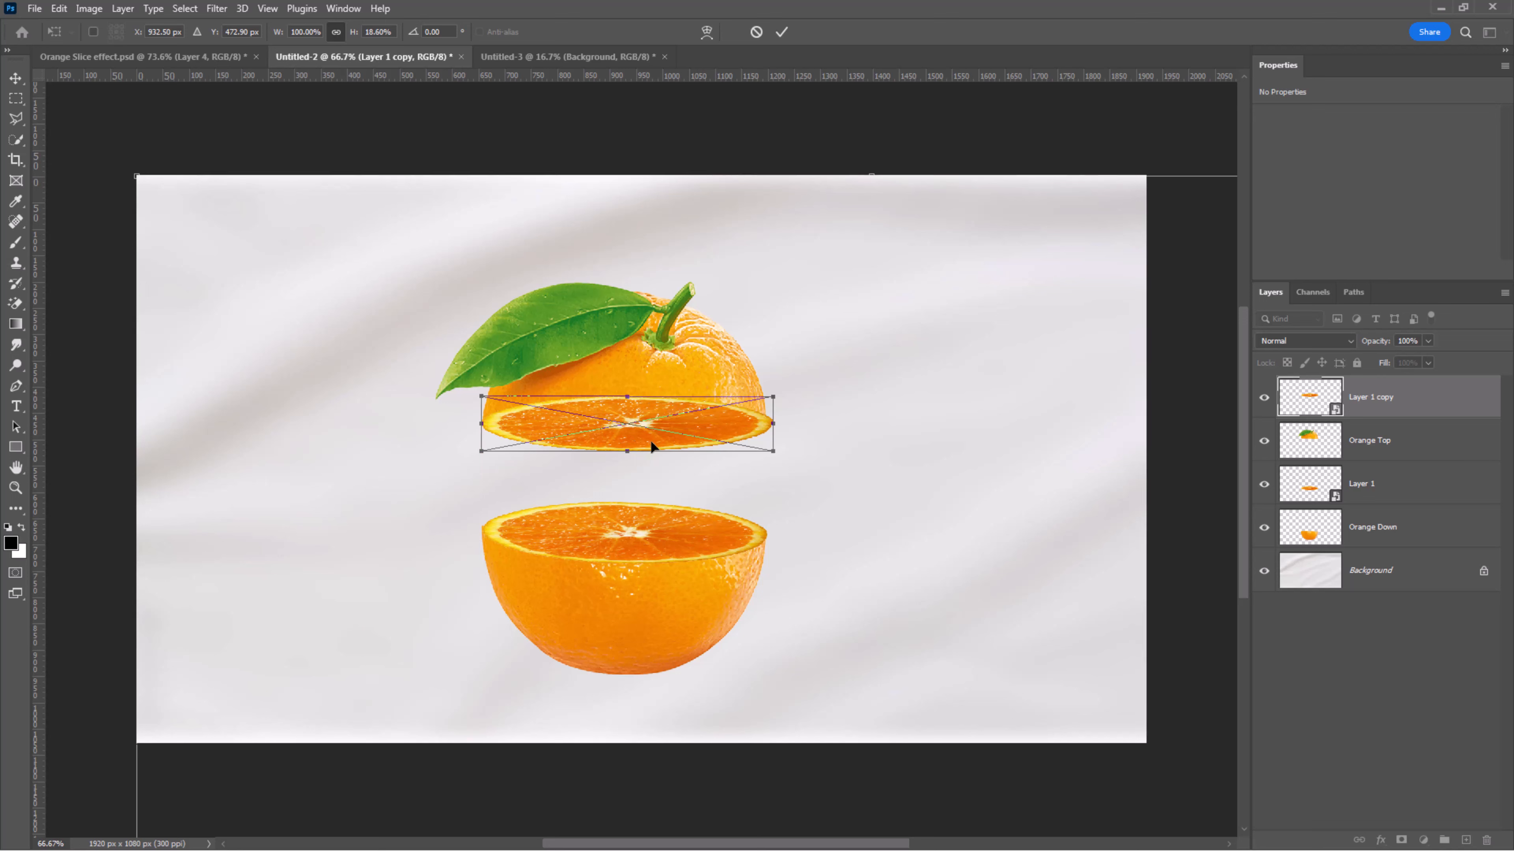
drag(773, 423, 766, 423)
drag(627, 398, 625, 412)
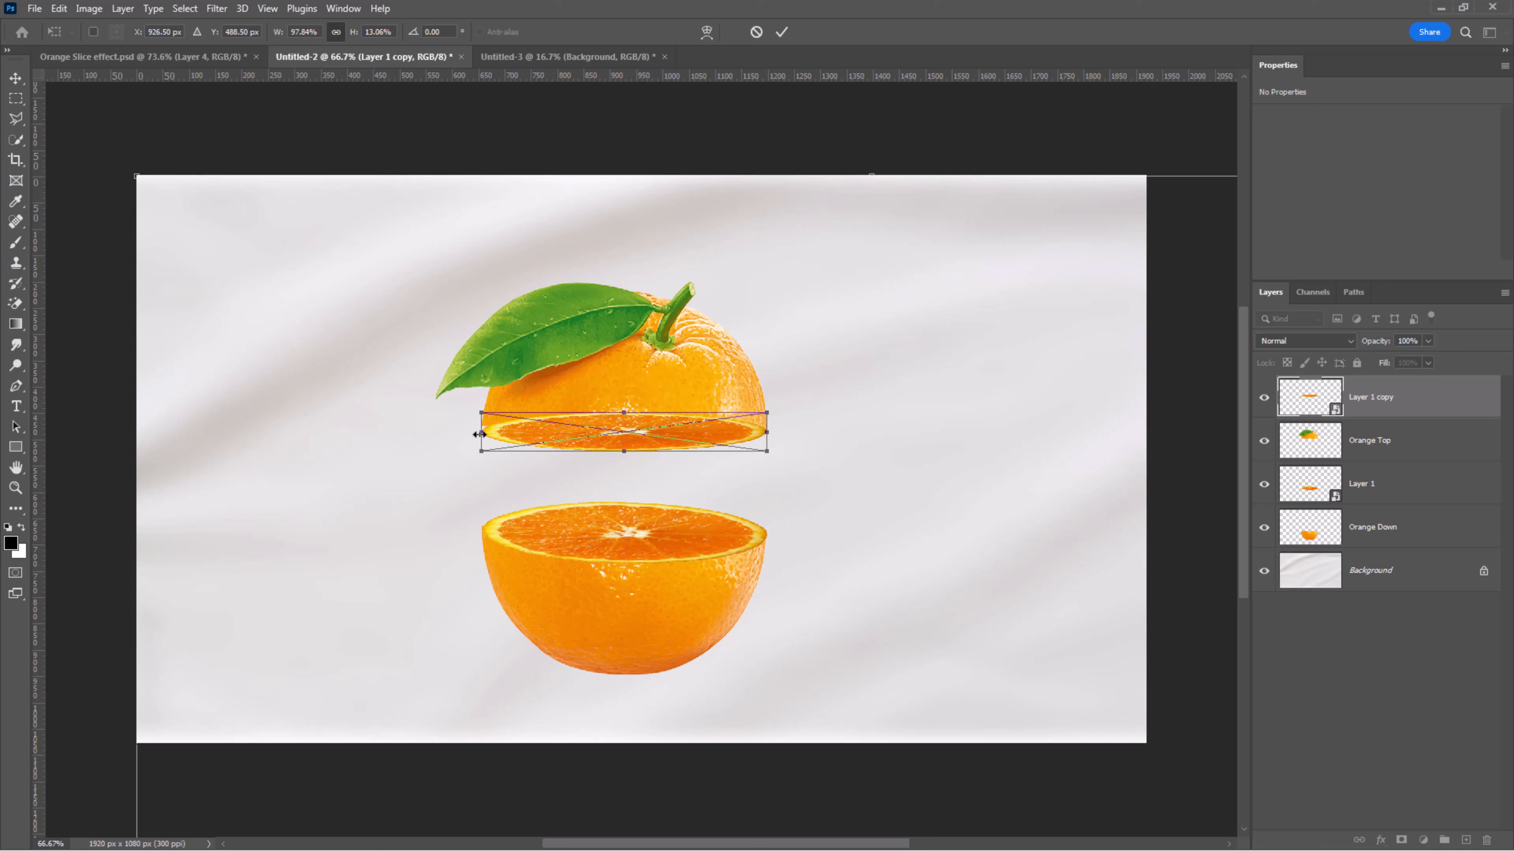
ctrl+drag(479, 434, 481, 428)
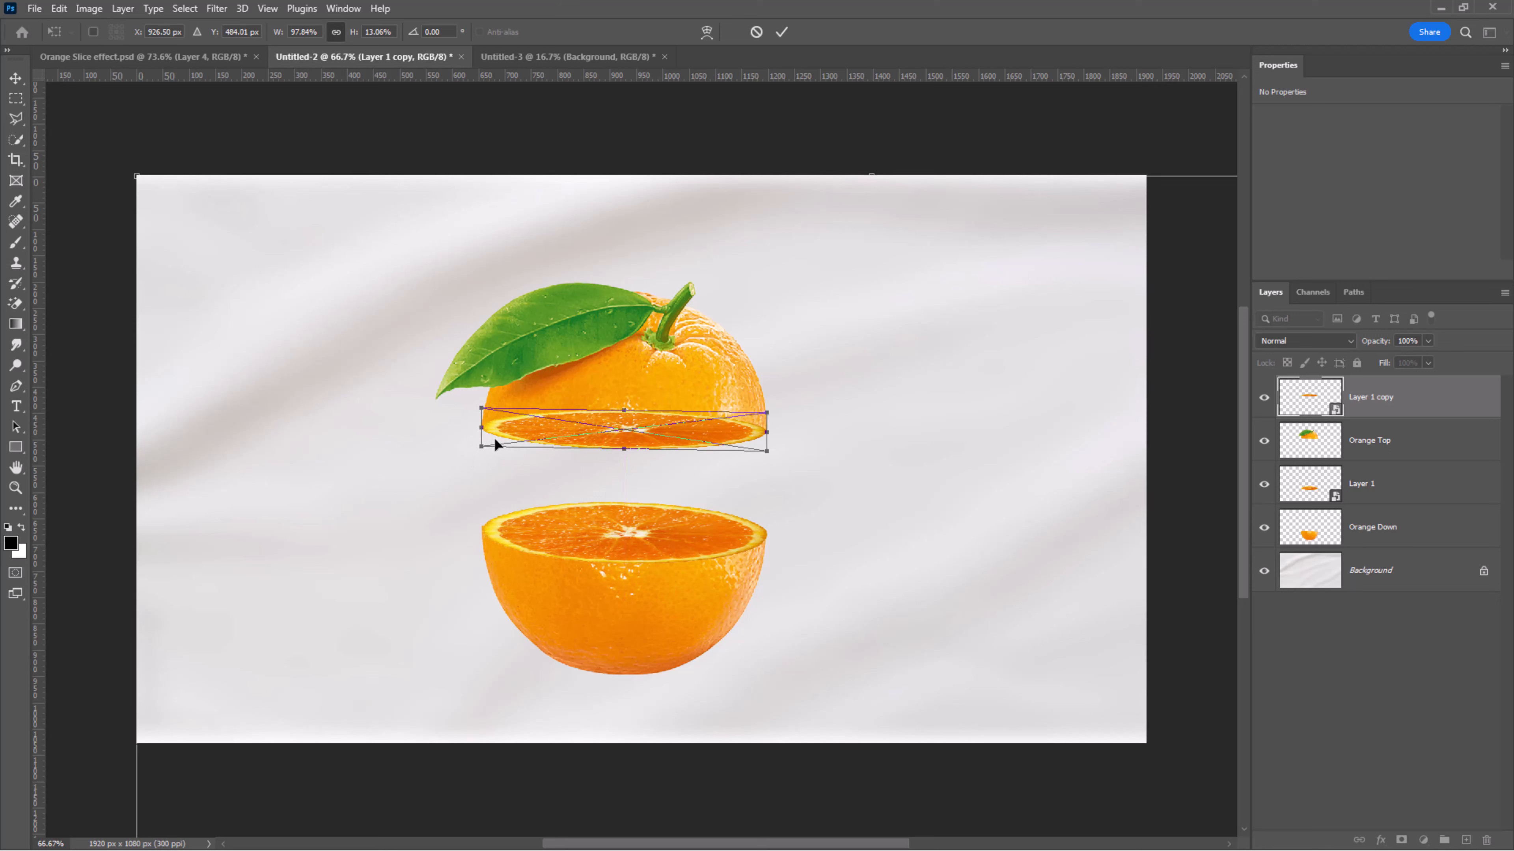
click(781, 32)
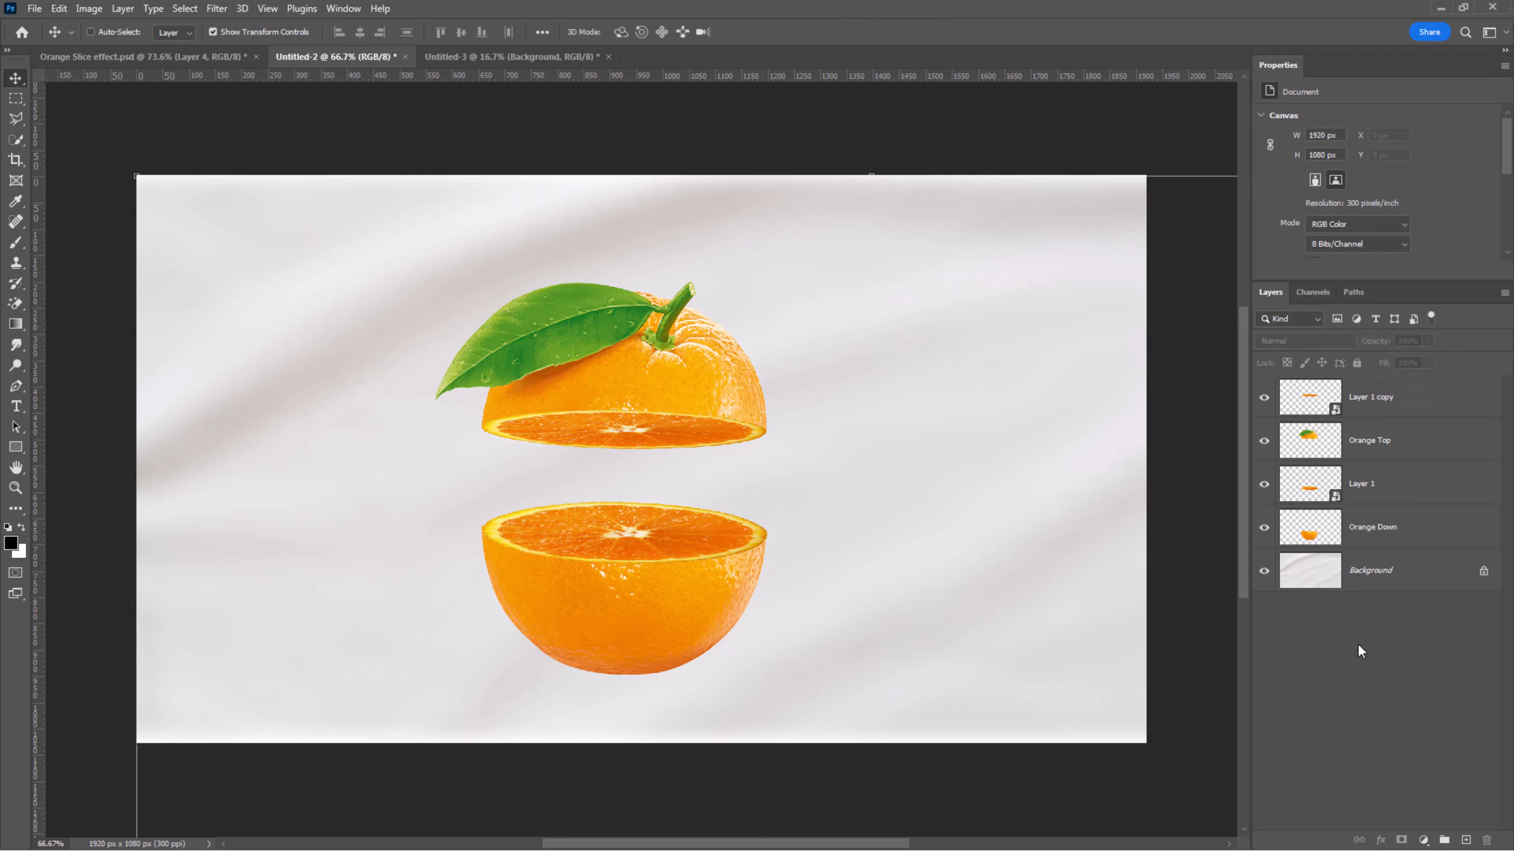
Step: Move Layer 1 copy and Orange Top down together to narrow the gap above the lower half
ctrl+click(1374, 438)
drag(708, 398, 705, 431)
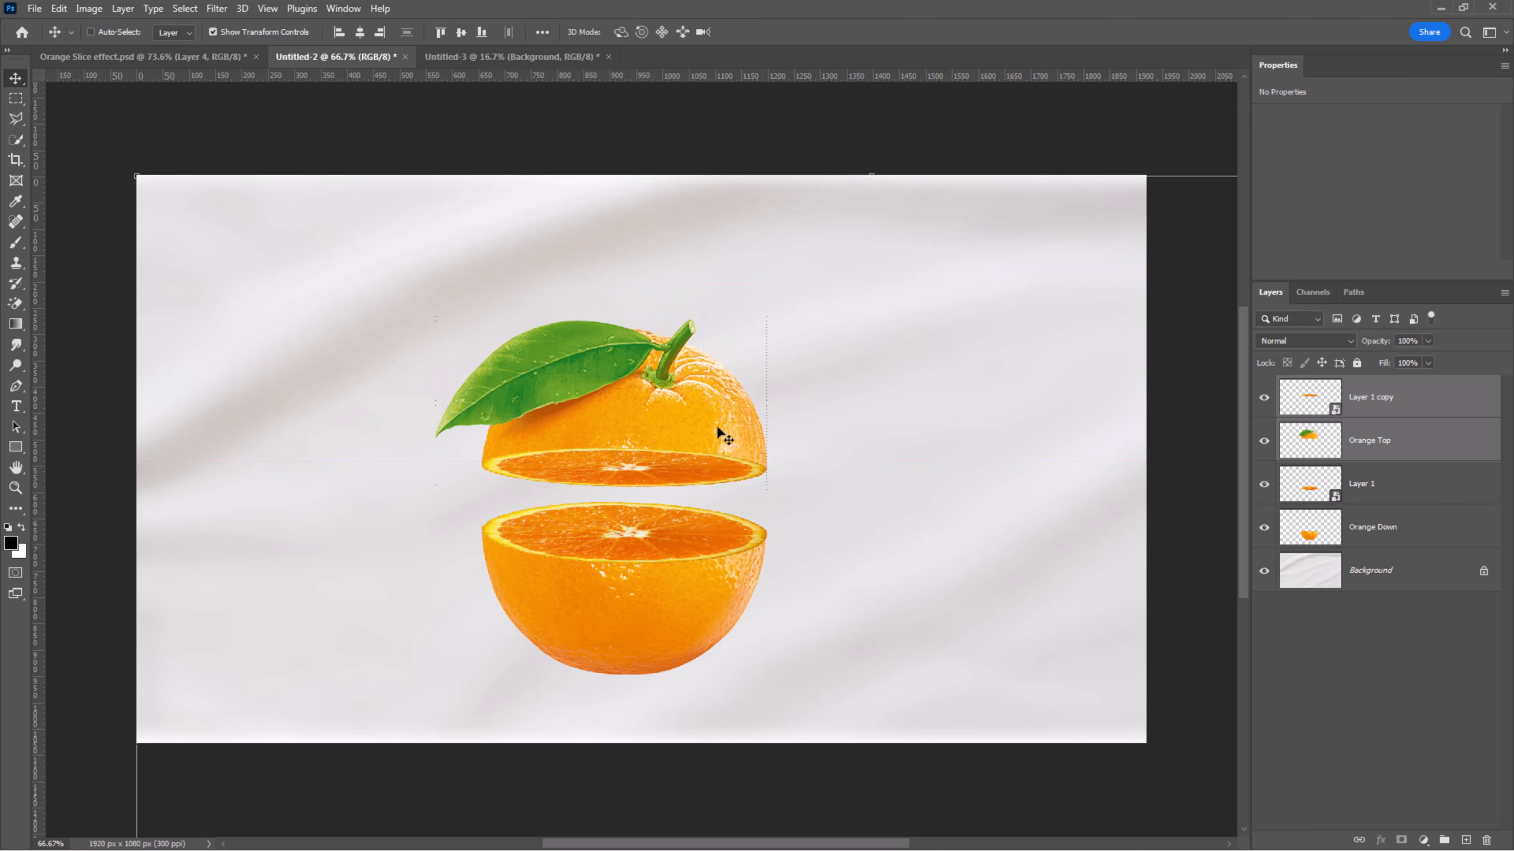
Step: Group the four layers above Background as Orange and move the group up on the canvas
click(1425, 413)
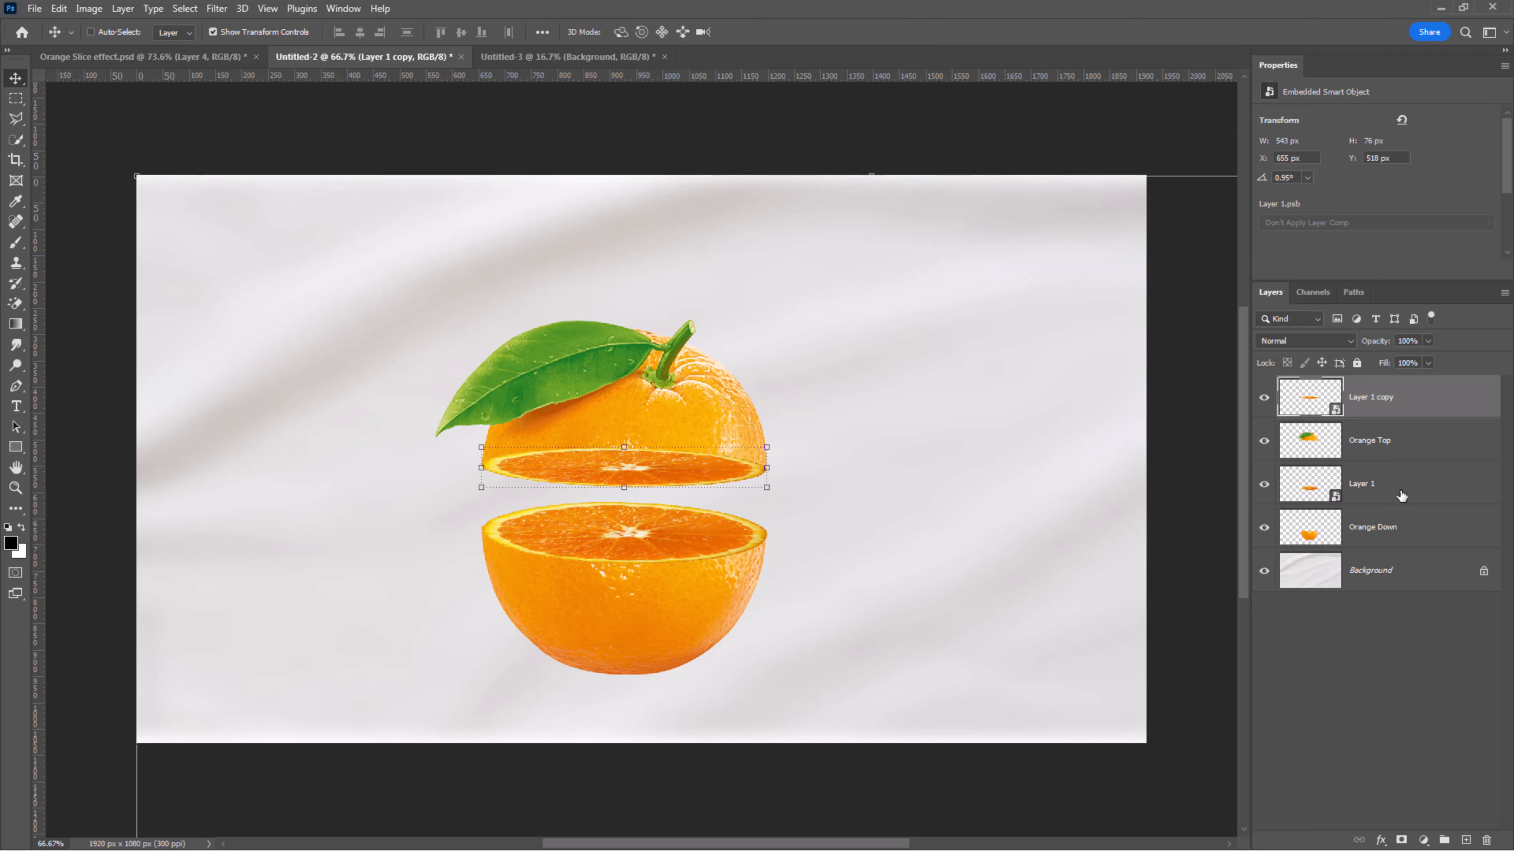
shift+click(1391, 523)
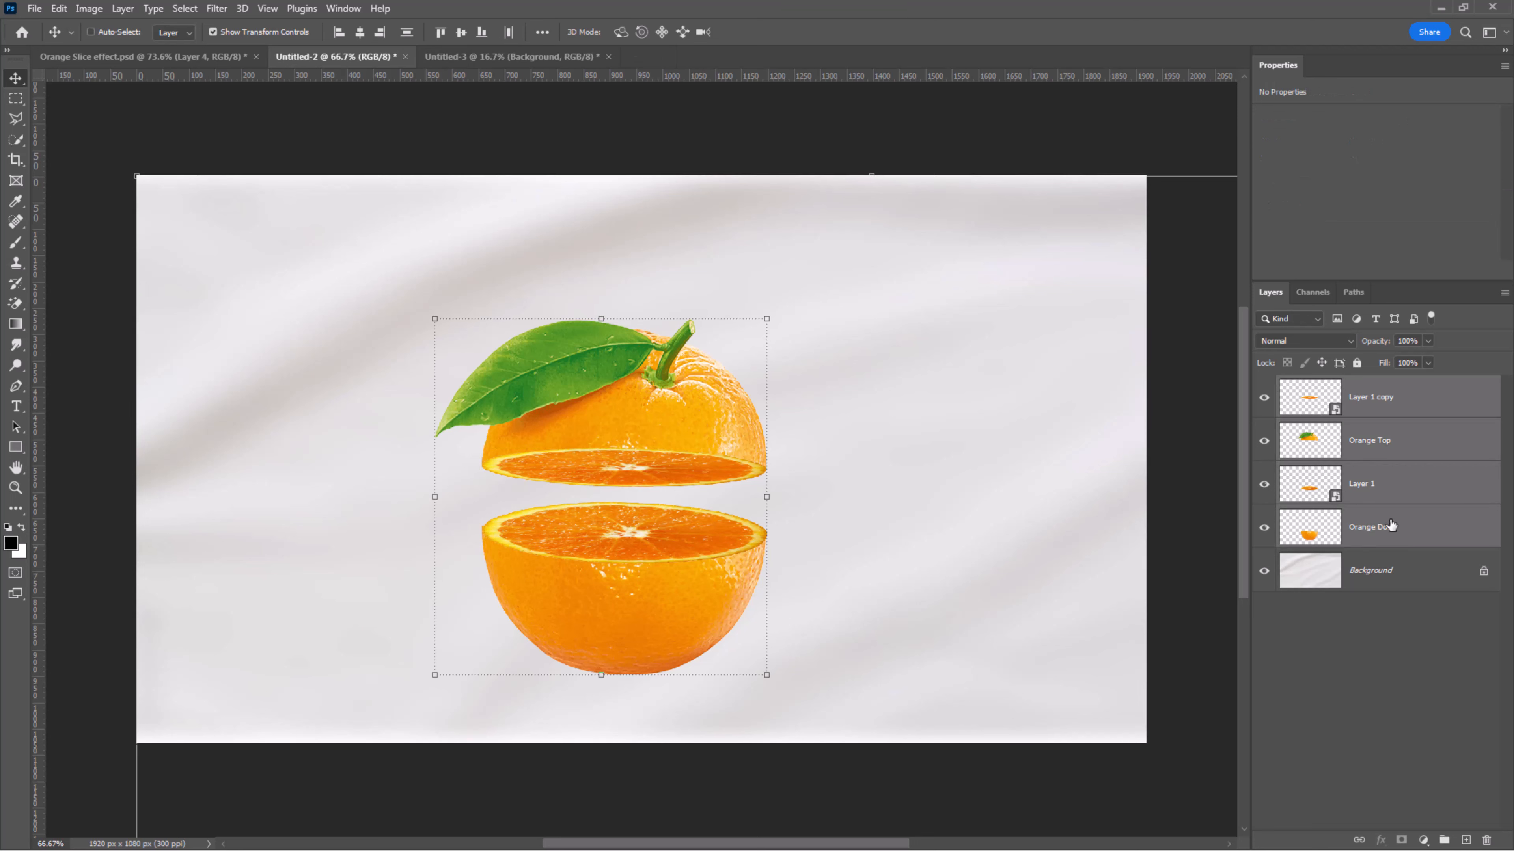
key(ctrl+g)
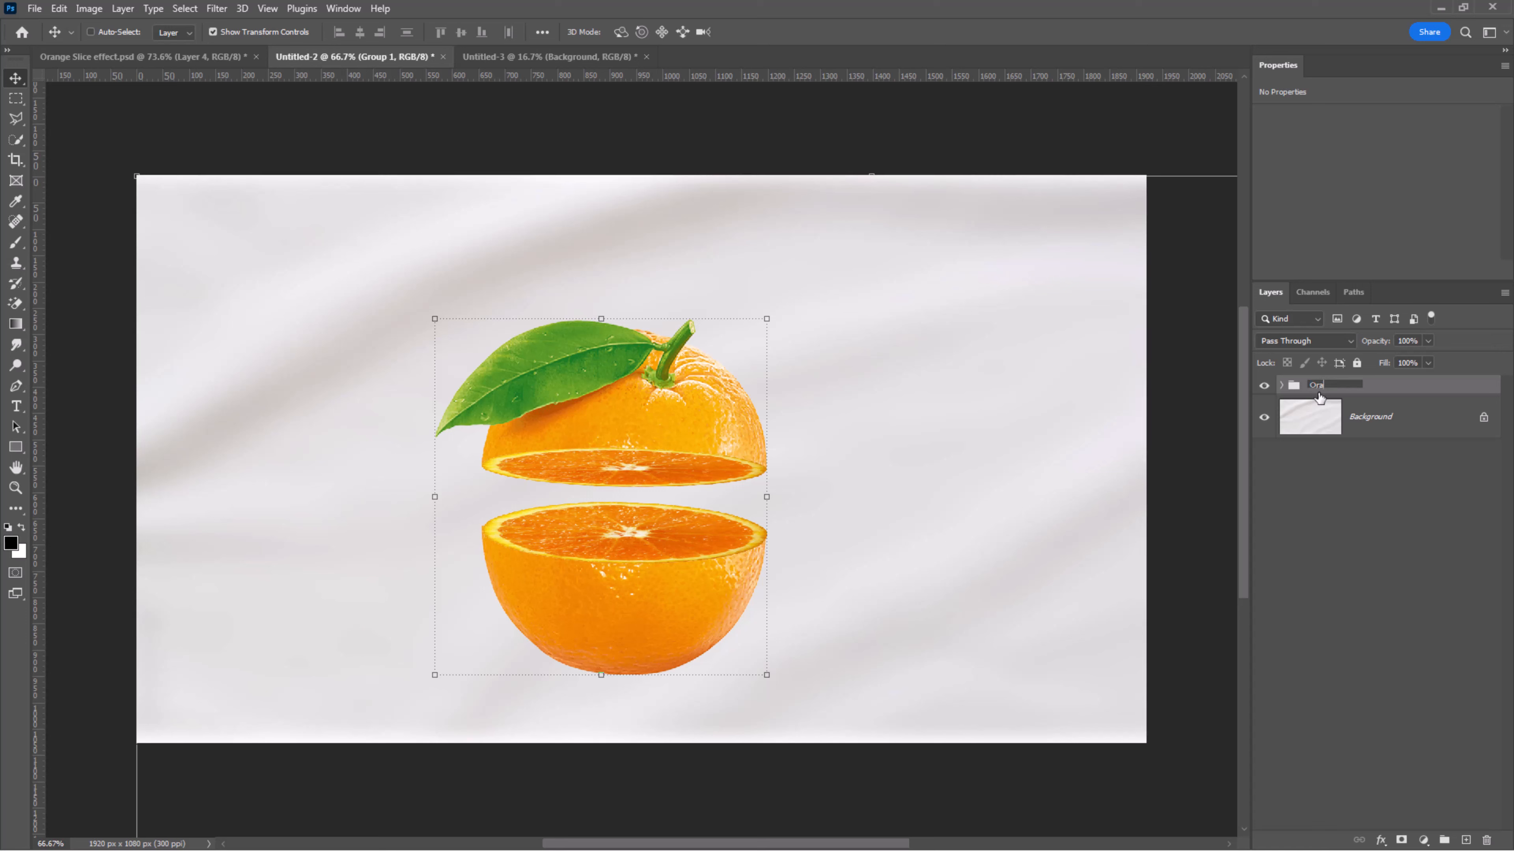
key(Return)
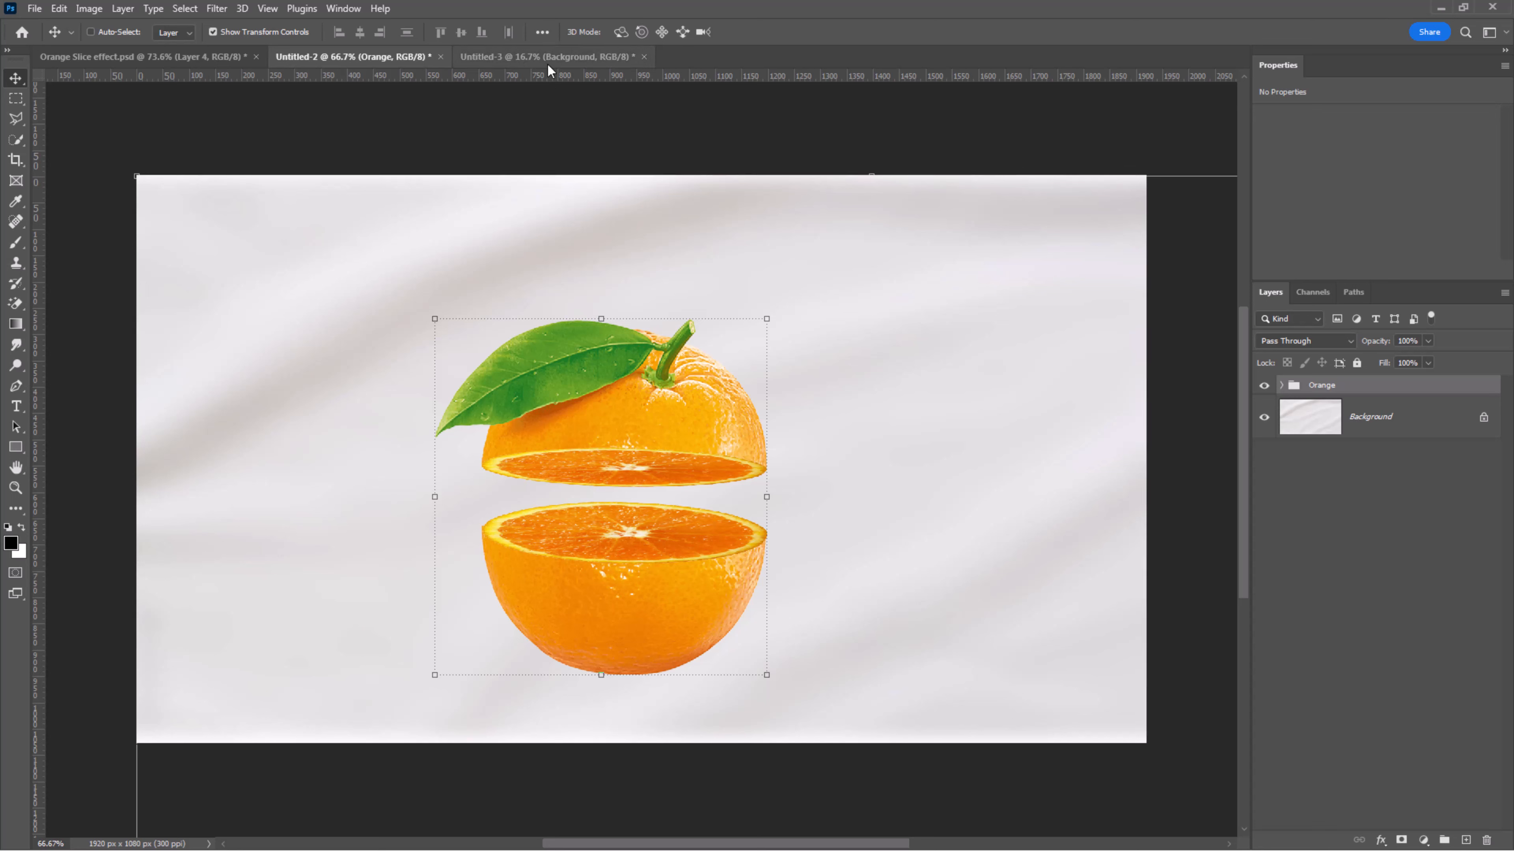
drag(701, 449, 702, 383)
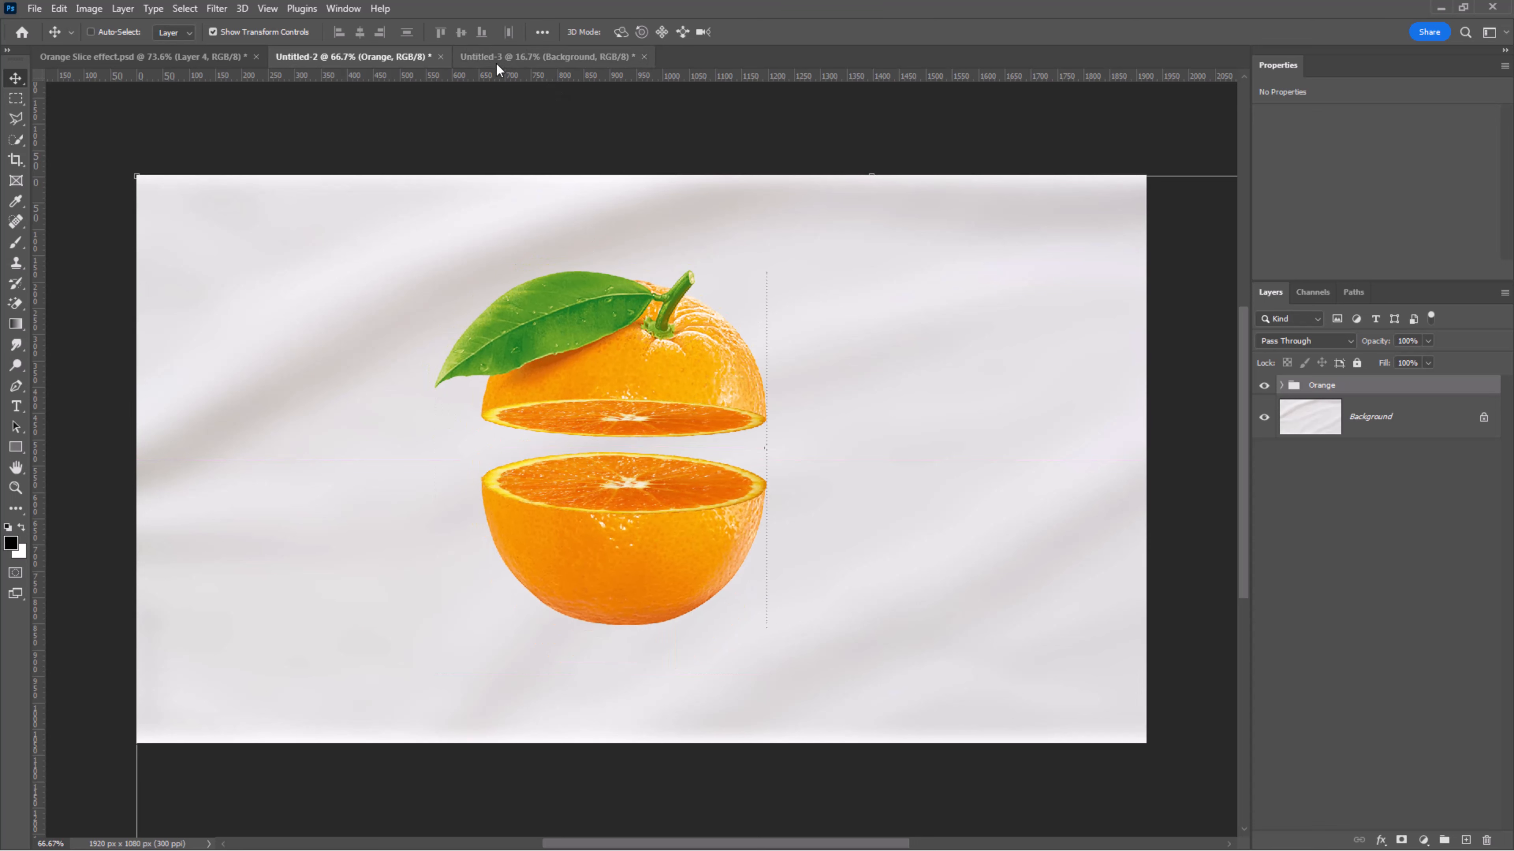
Step: Bring the juice splash layer from Orange Slice effect.psd into Untitled-2 and place it over the orange
click(482, 57)
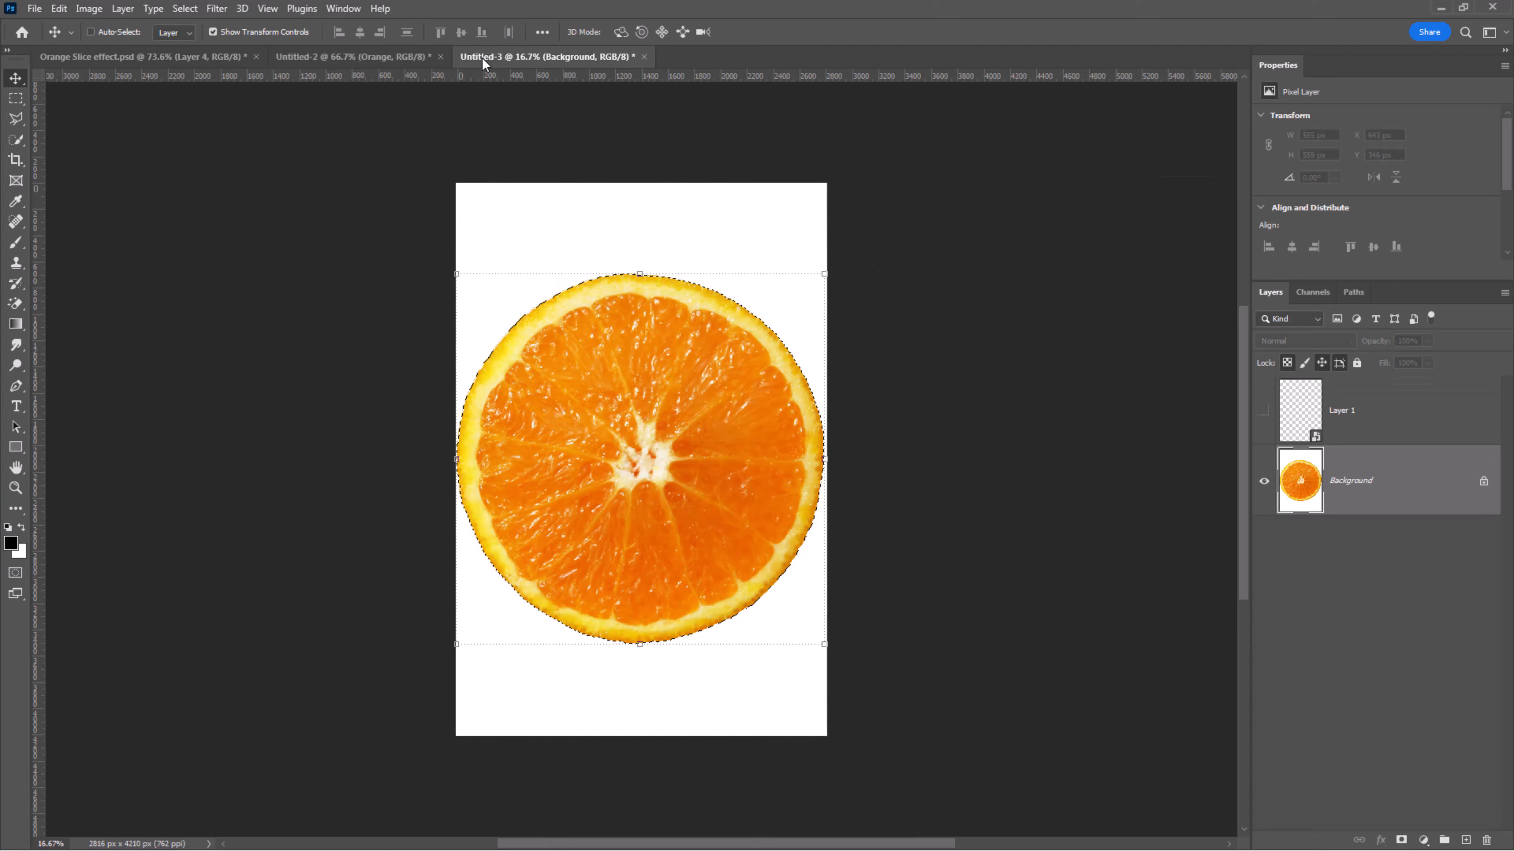
click(219, 57)
drag(771, 557, 667, 425)
drag(693, 444, 644, 456)
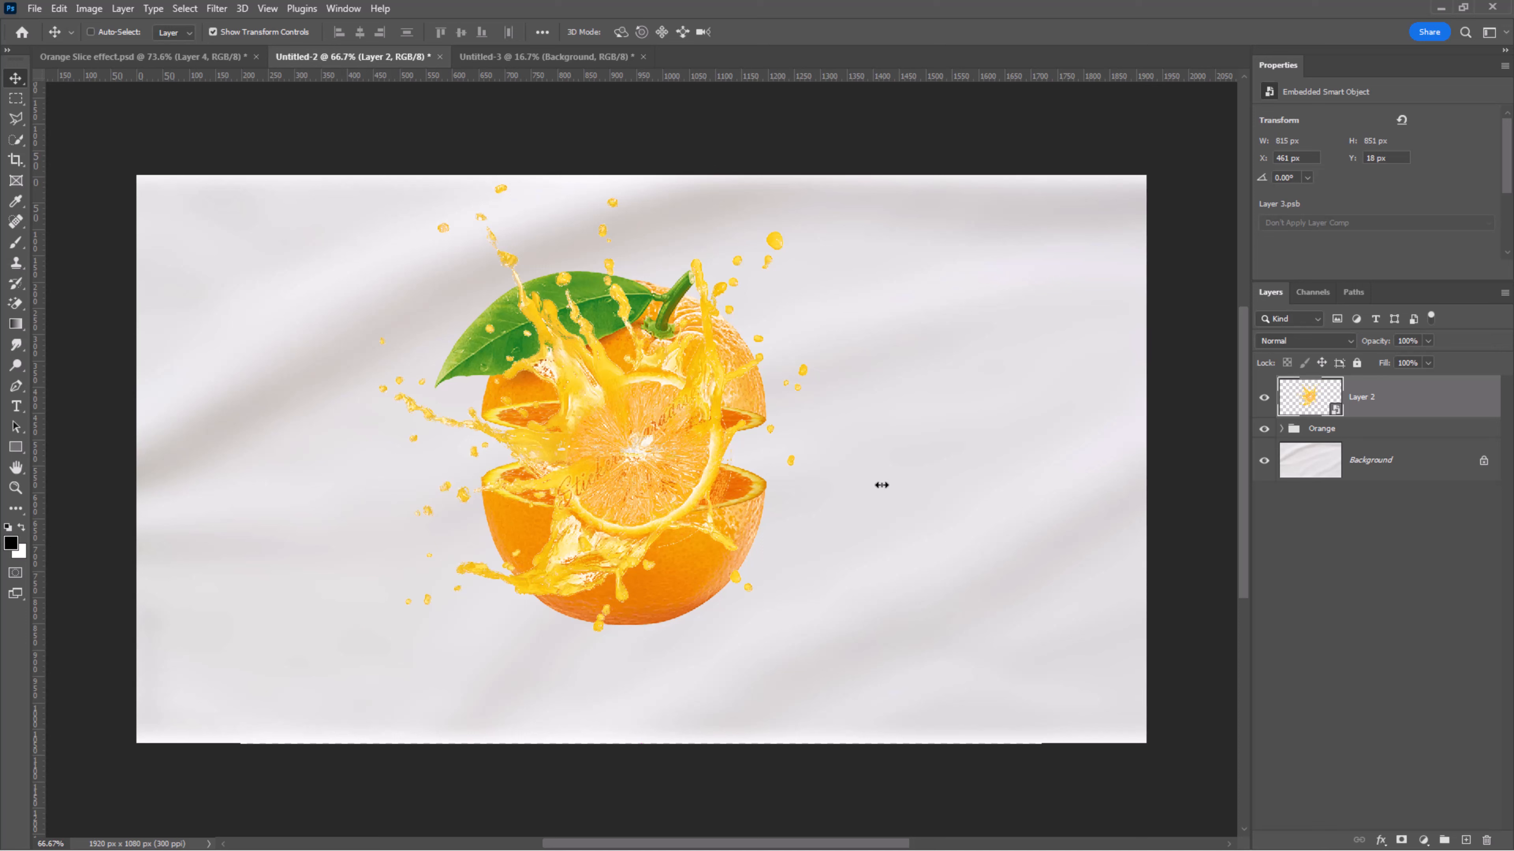
Step: Place the juice splash centred behind the Orange group, scaled to about 96.05% and rotated about 17°
drag(1484, 418, 1398, 443)
drag(619, 482, 676, 475)
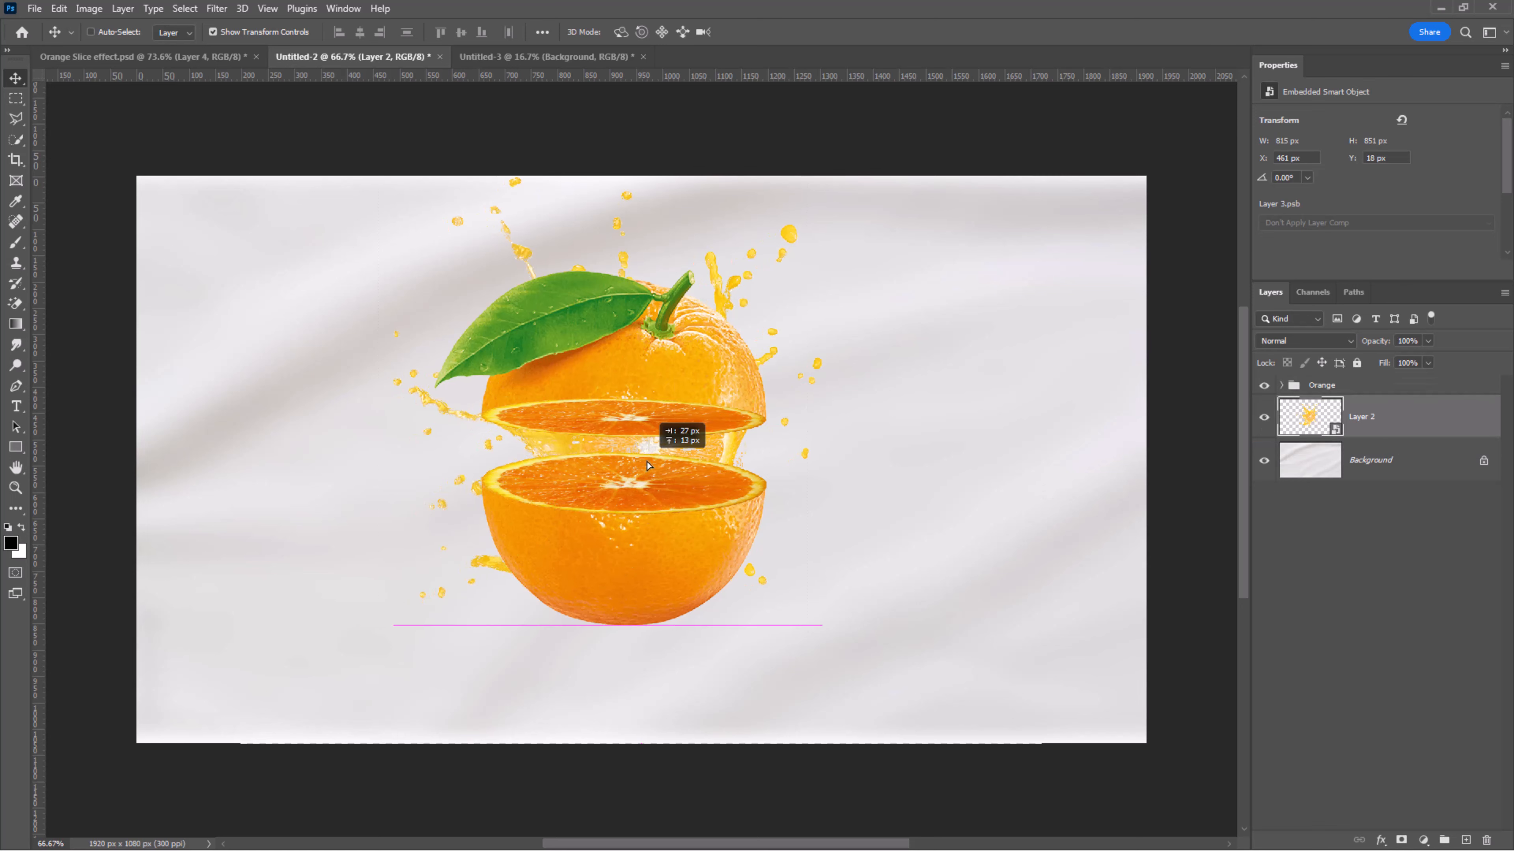
drag(863, 178, 820, 328)
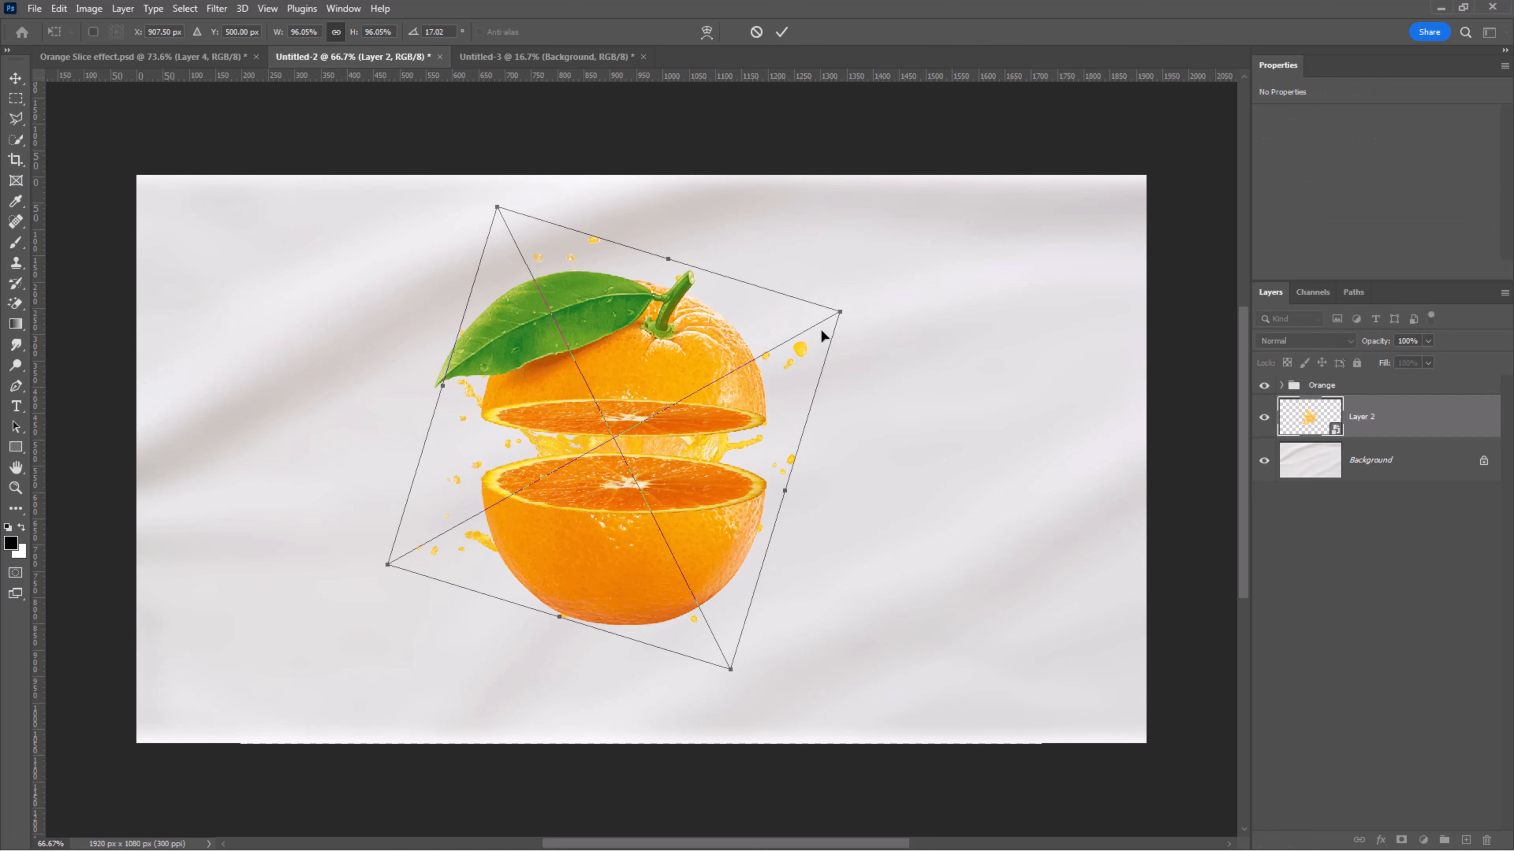
key(Return)
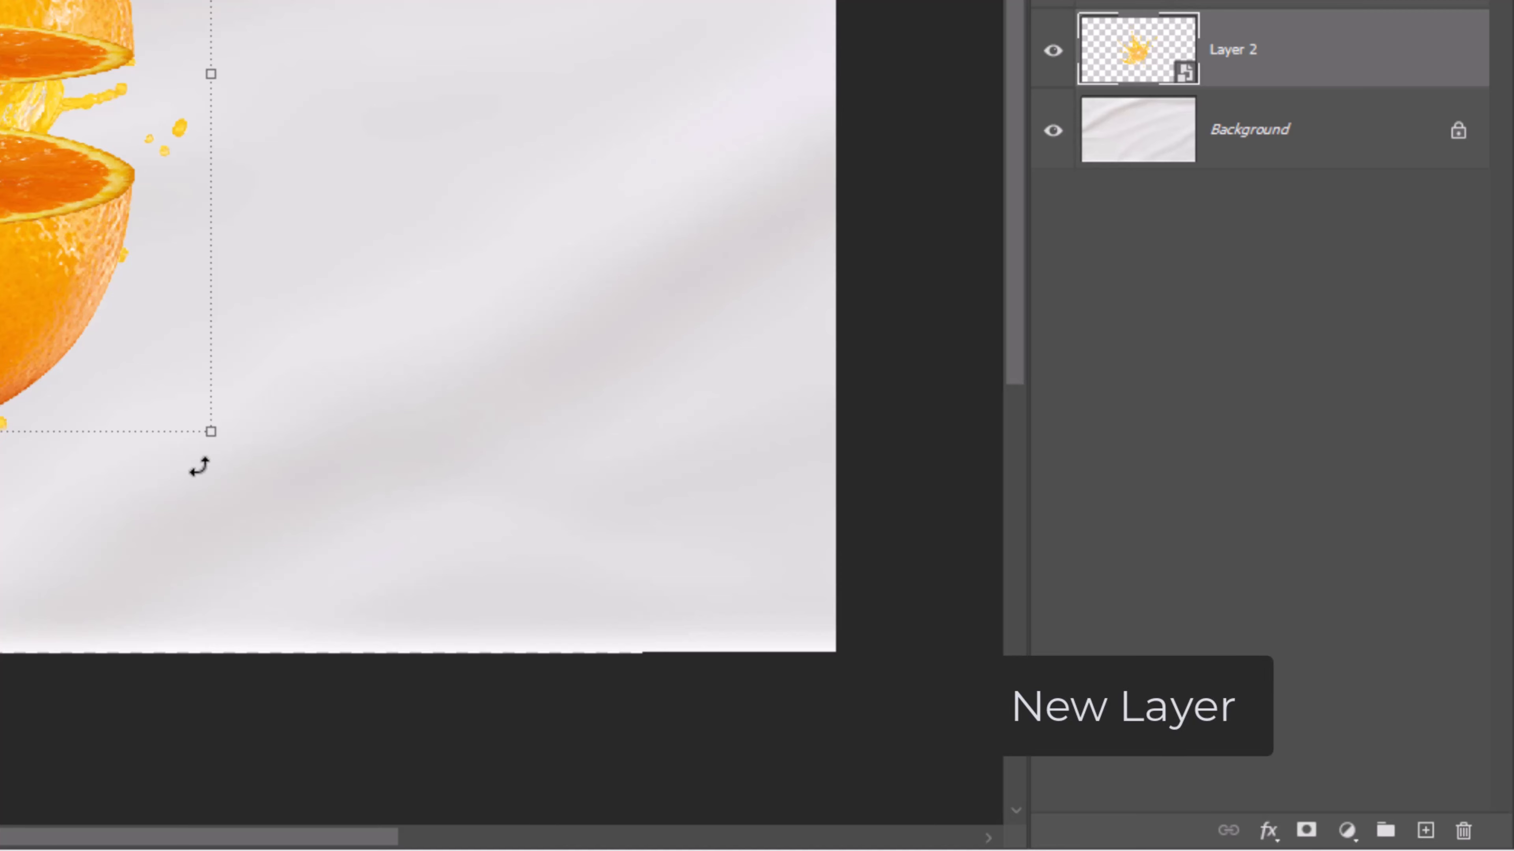
Step: Add a new layer directly above Background and name it Shadow
click(1263, 128)
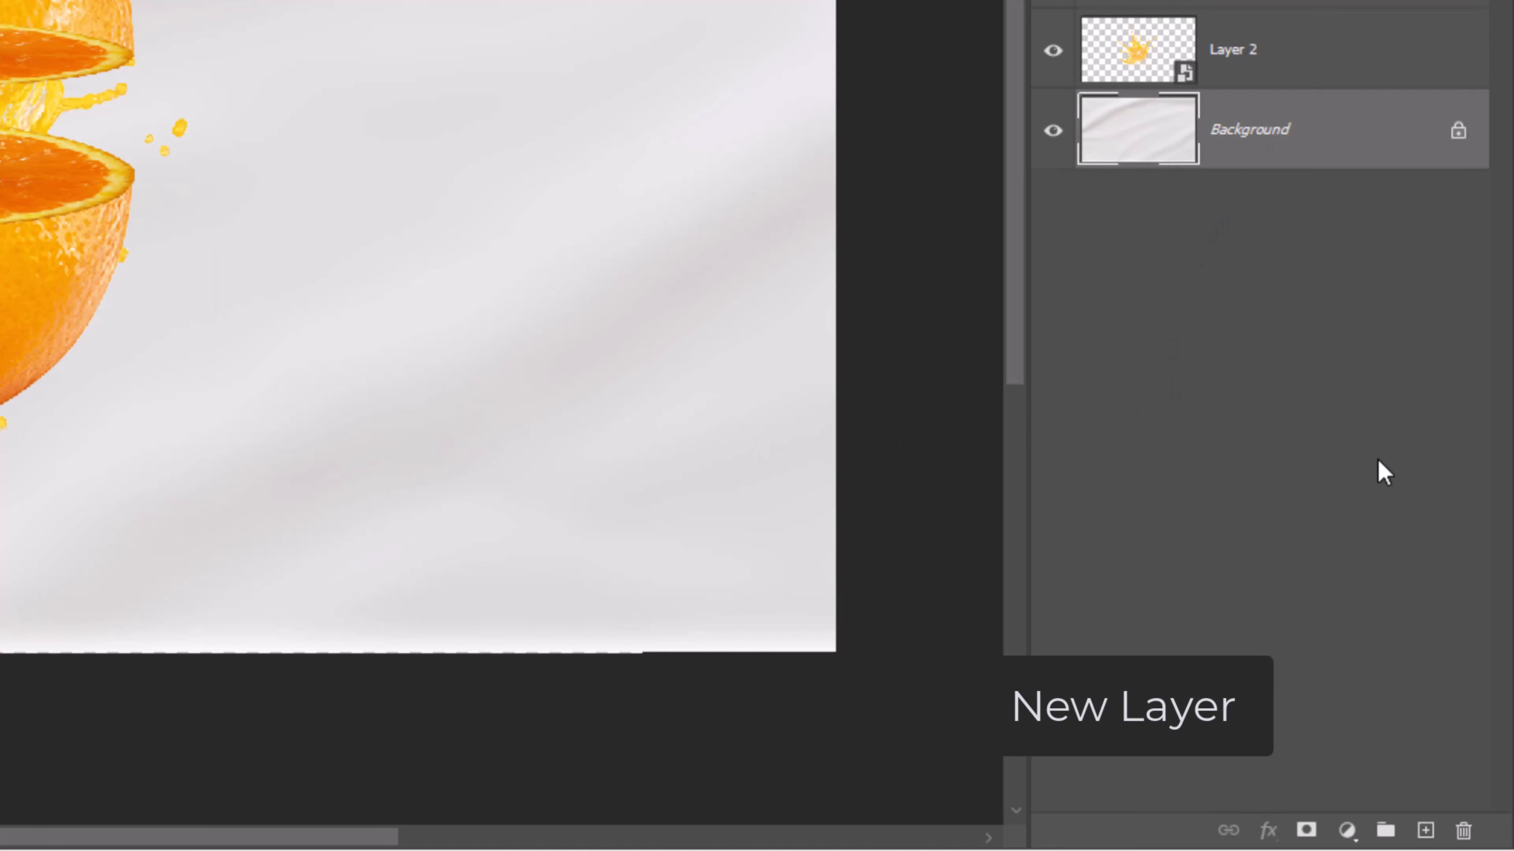
click(1424, 829)
double_click(1248, 130)
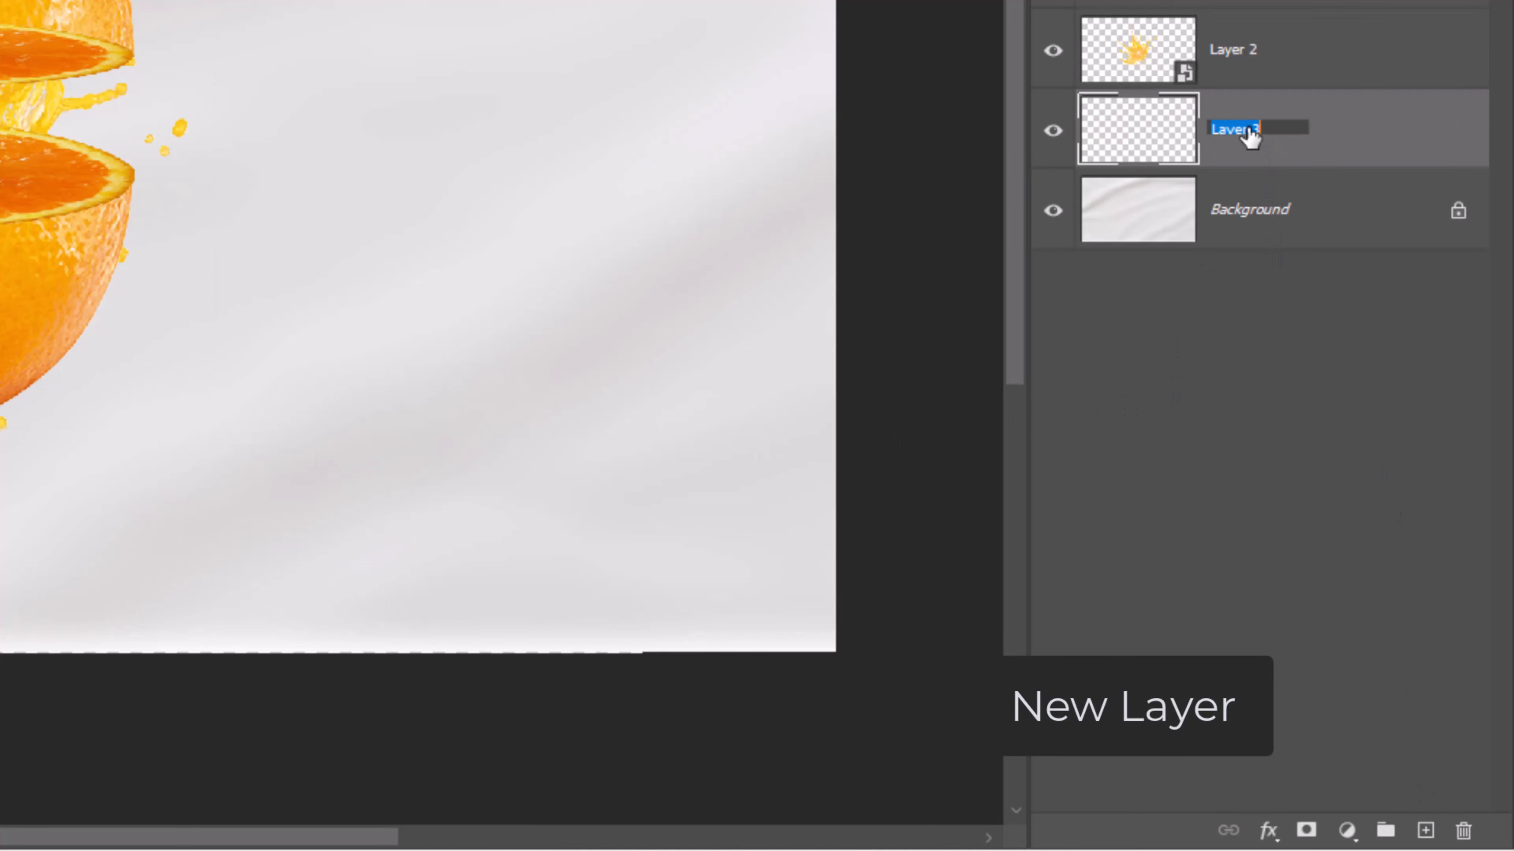
text(Shadow)
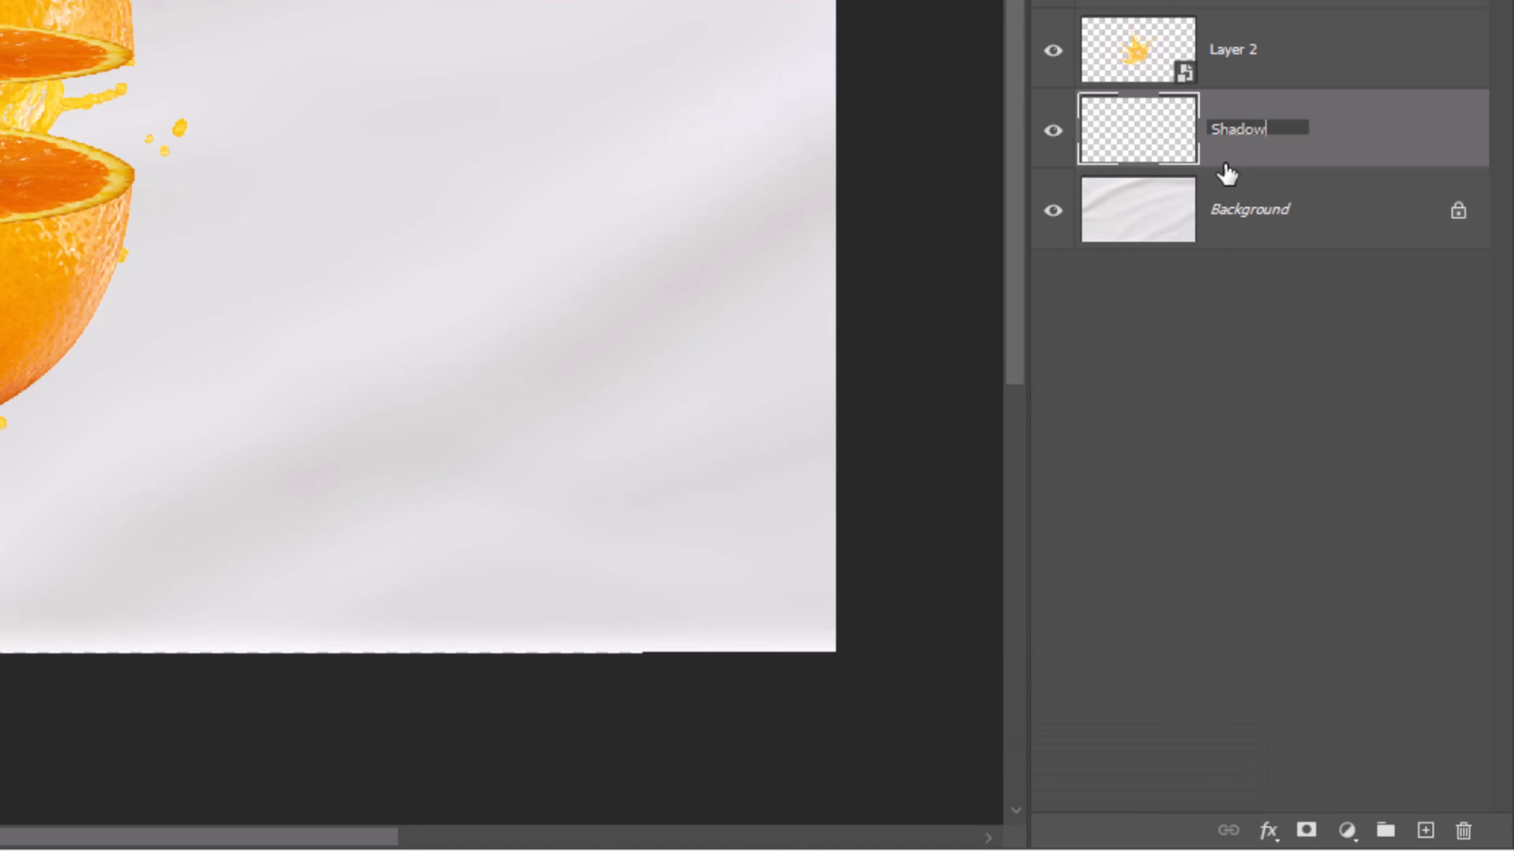
key(Return)
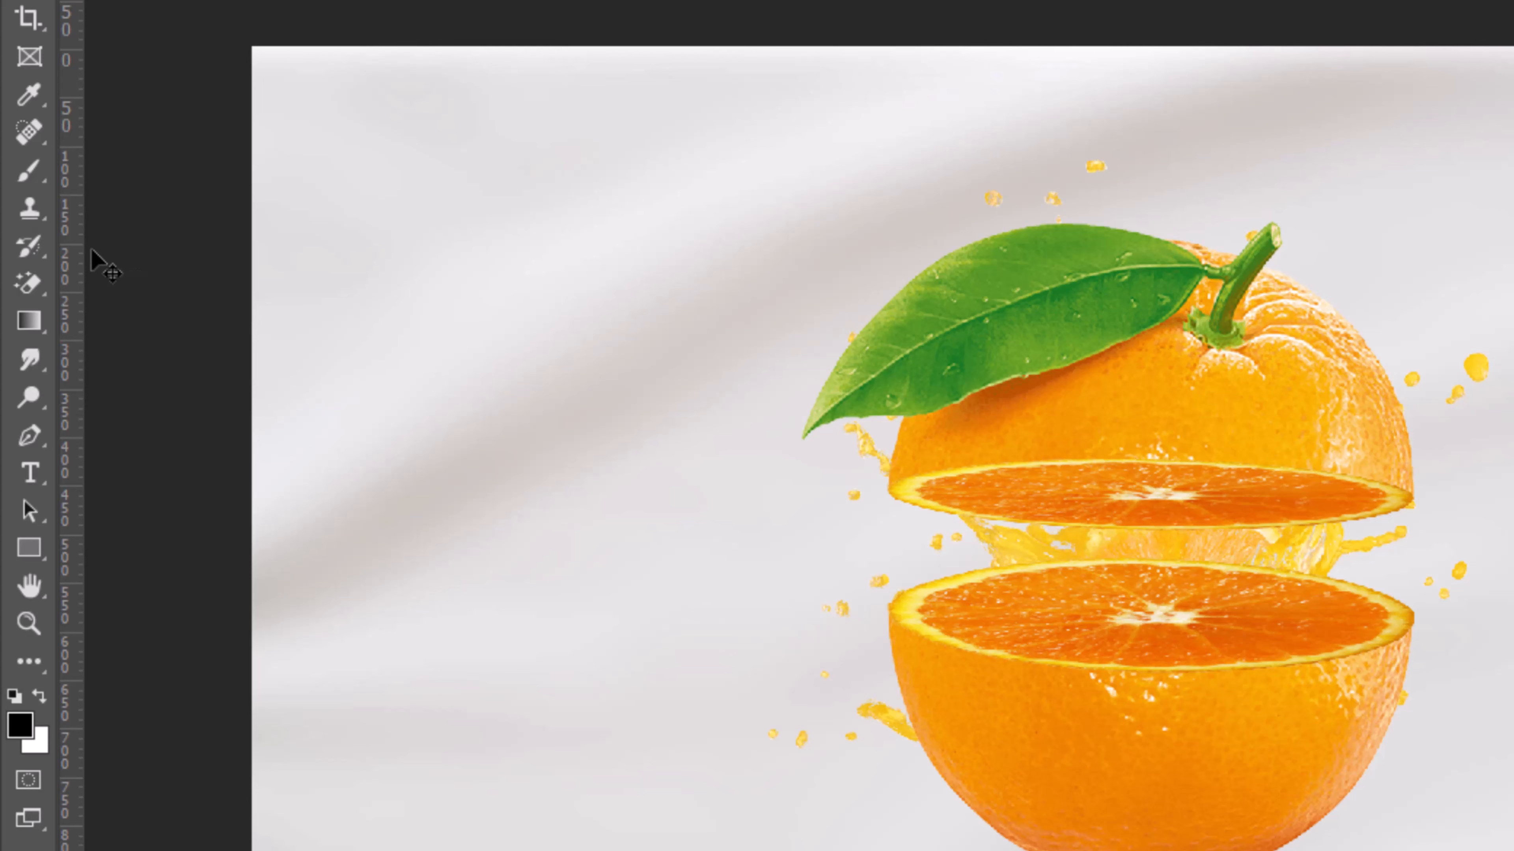
Step: Choose the Brush tool with the Soft Round preset
click(19, 170)
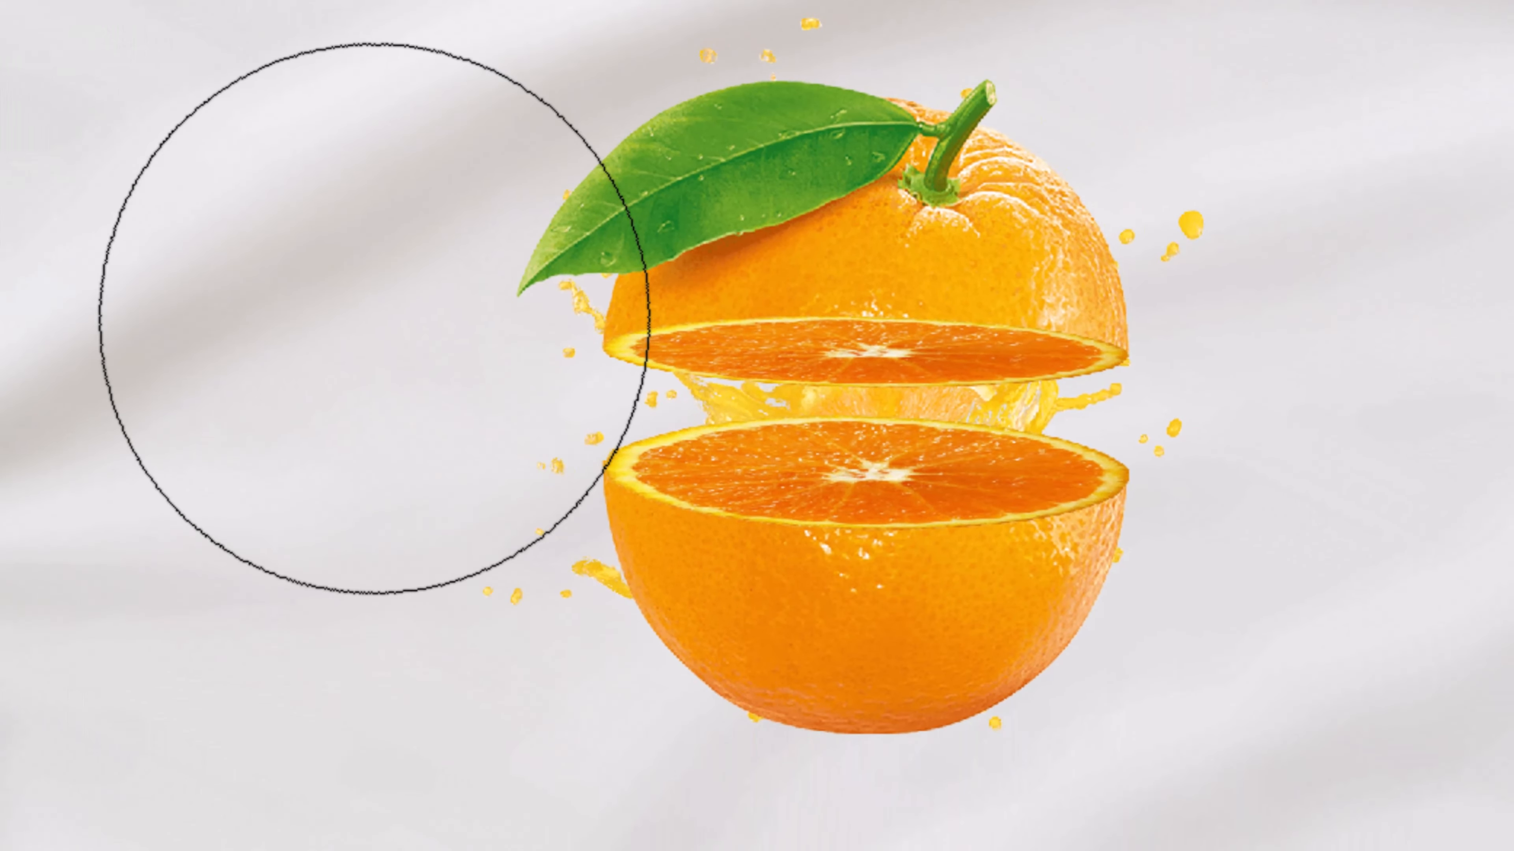
right_click(667, 477)
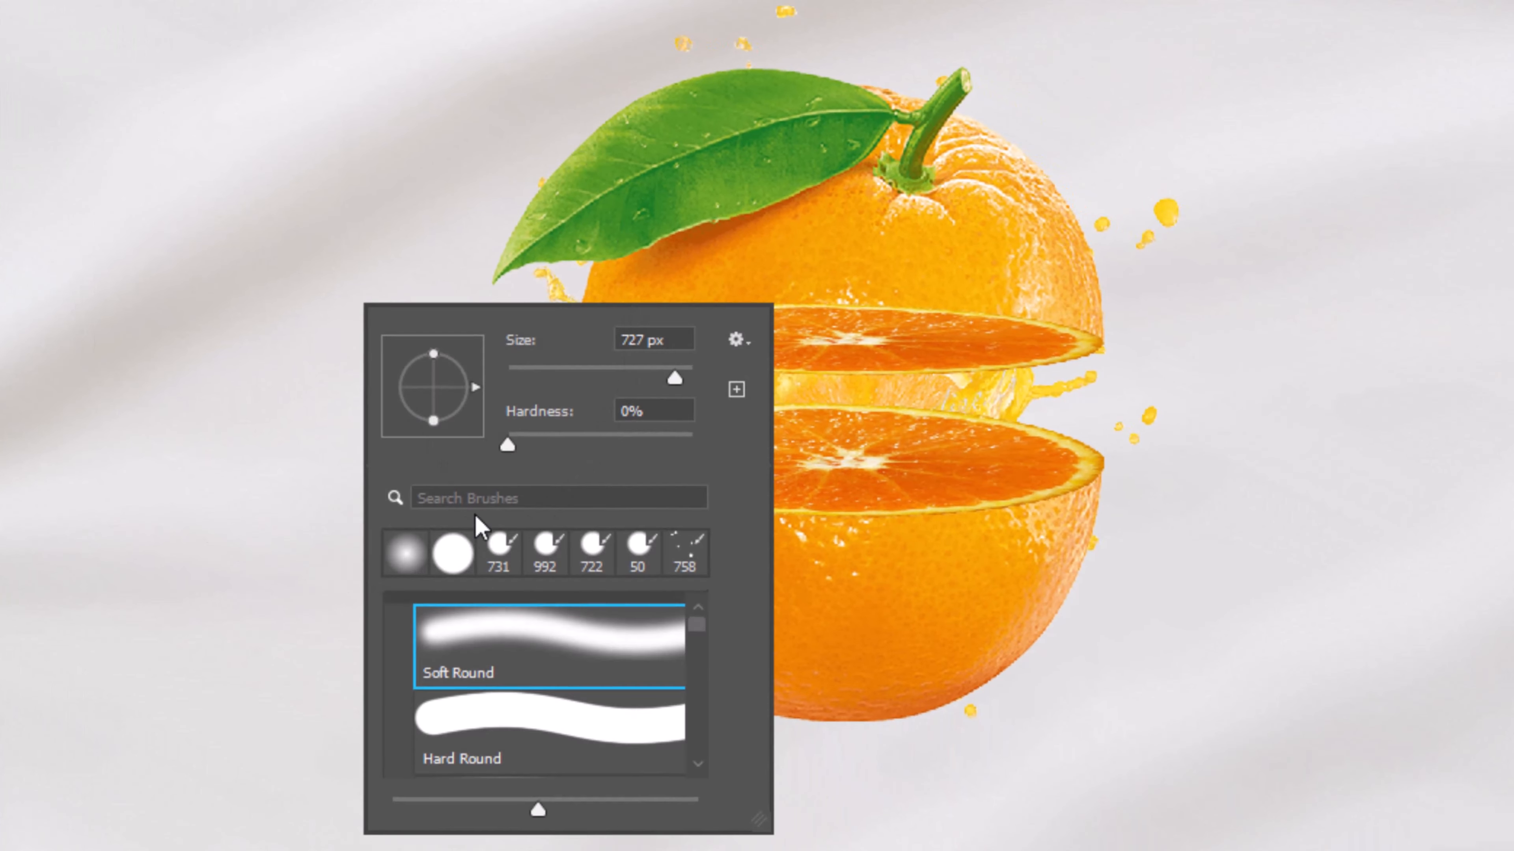
double_click(523, 630)
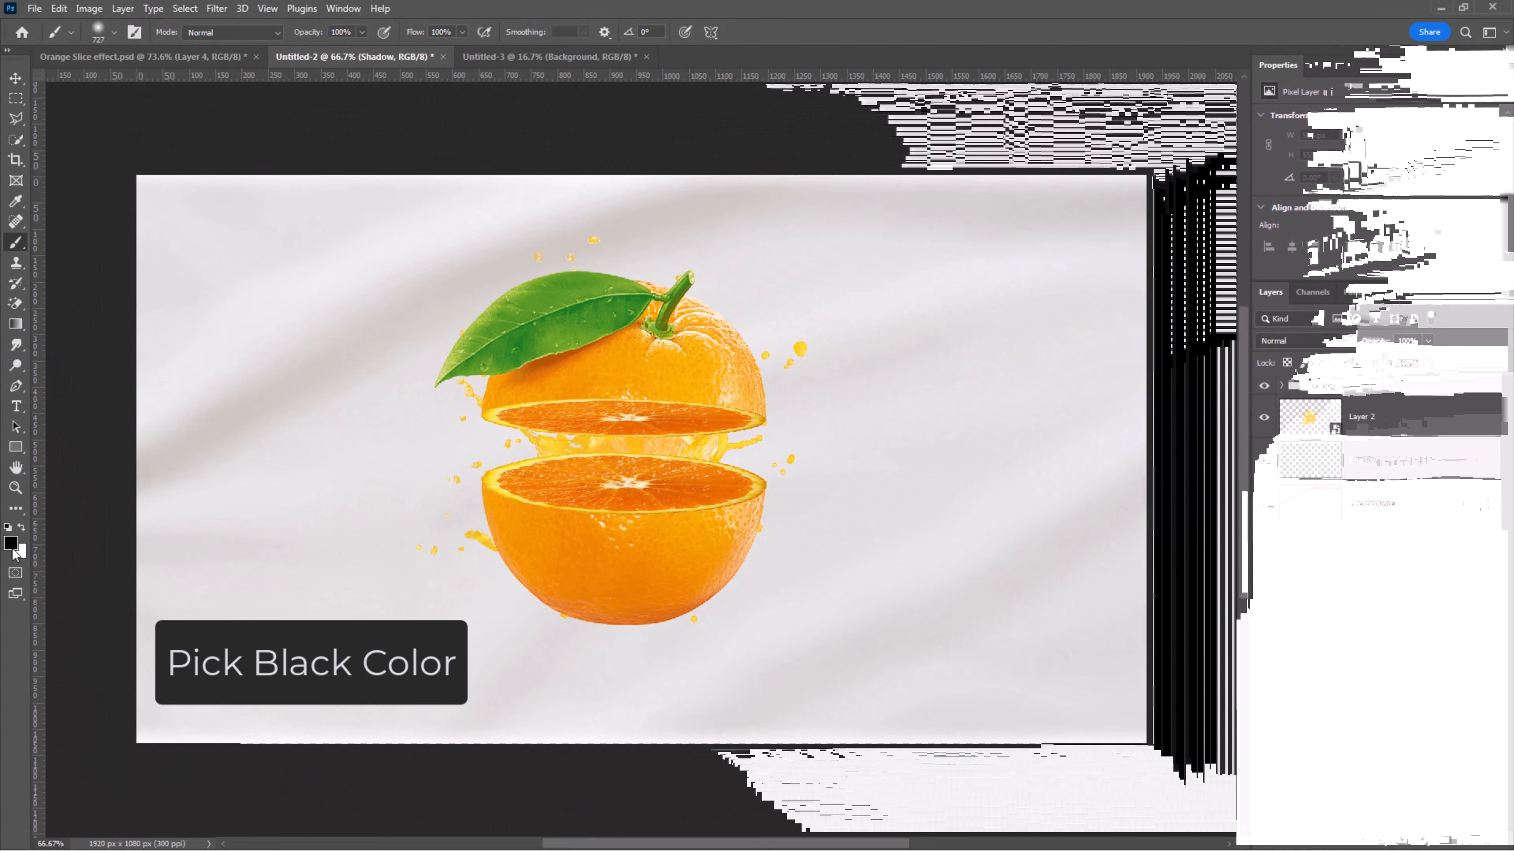
Step: Set the foreground colour to near-black #101010 and paint one large soft brush dab behind the orange on the Shadow layer
click(10, 543)
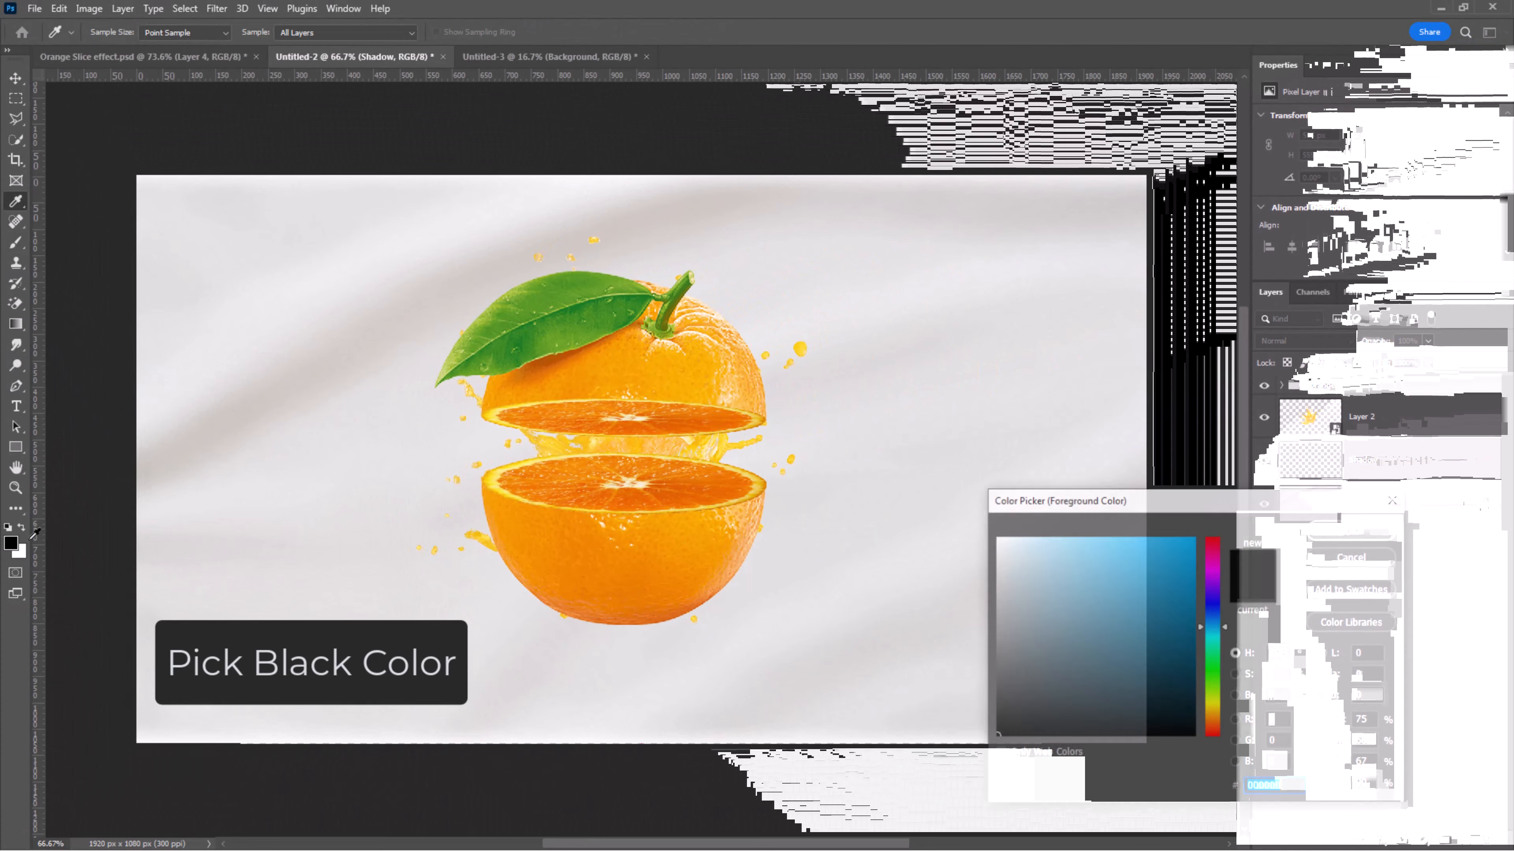
drag(1013, 704, 965, 725)
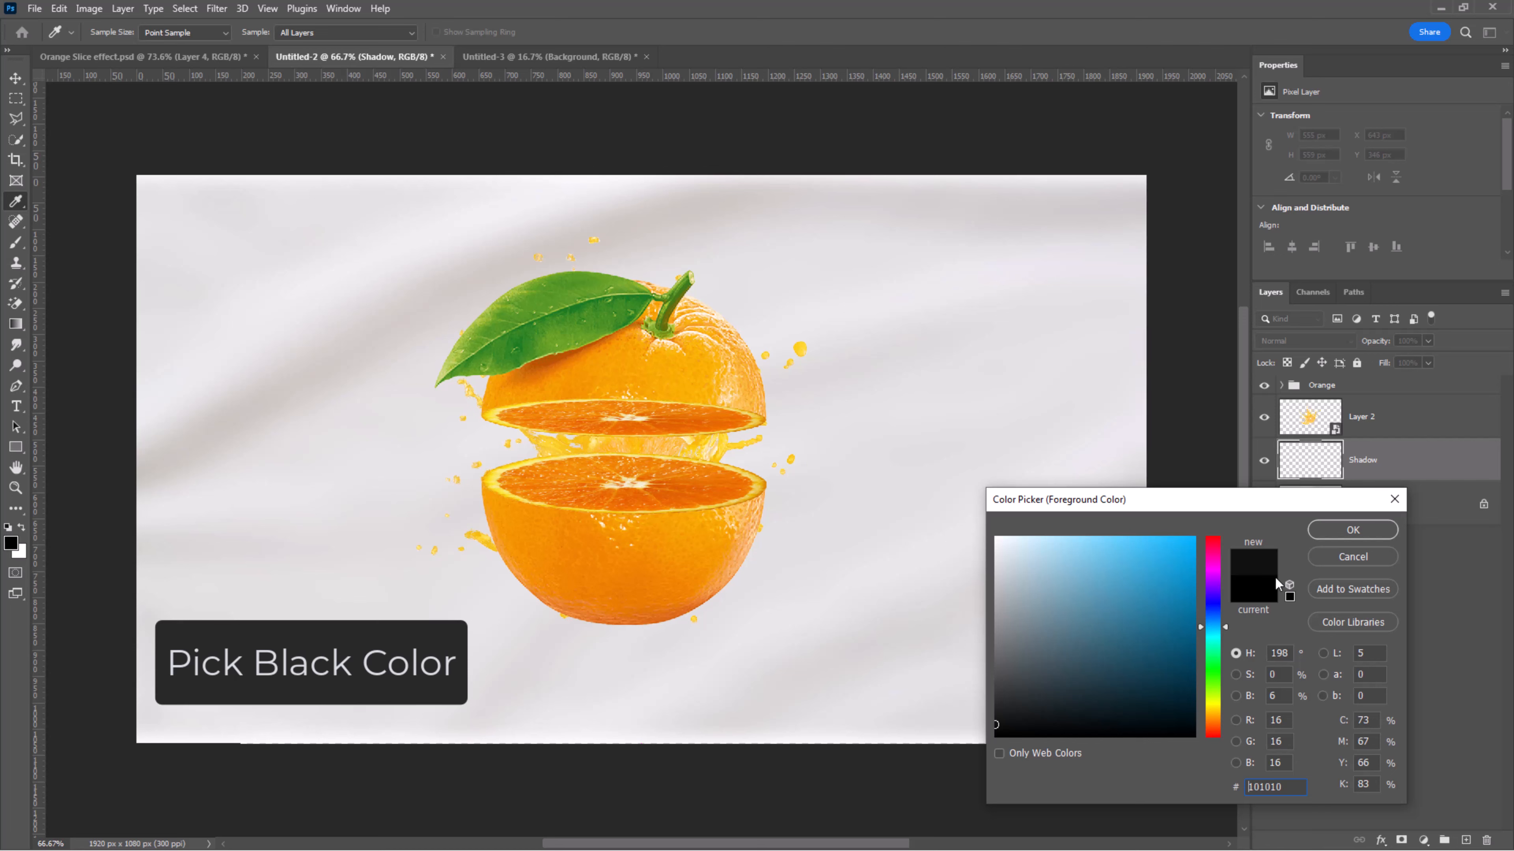
click(1367, 535)
click(633, 448)
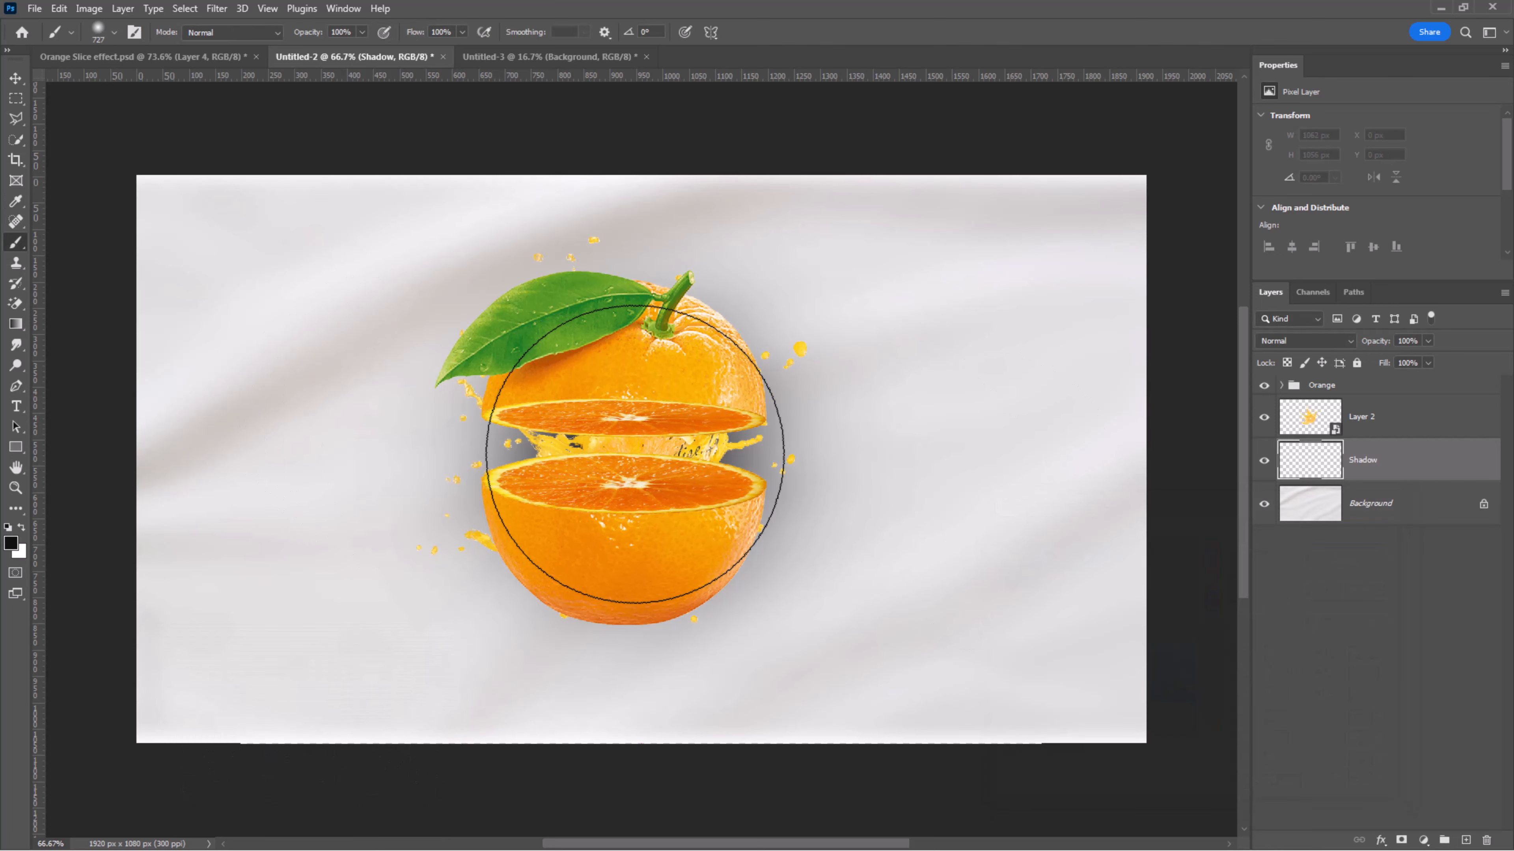
Step: Squash the dab on the Shadow layer into a thin, narrow ellipse just below the orange and slightly lower the layer's fill
click(13, 81)
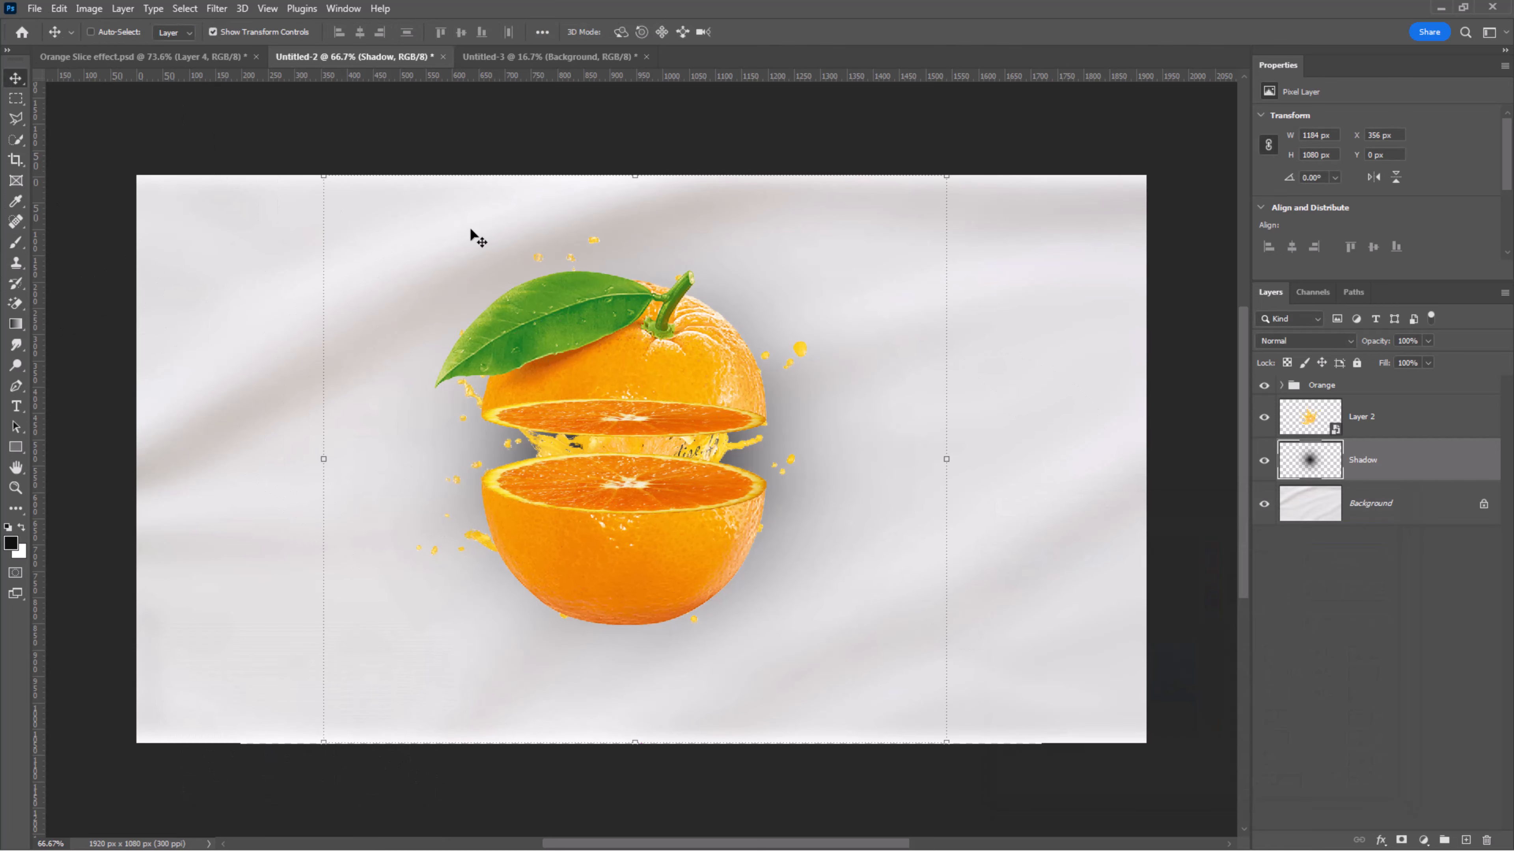
drag(635, 177, 608, 710)
drag(916, 722, 727, 659)
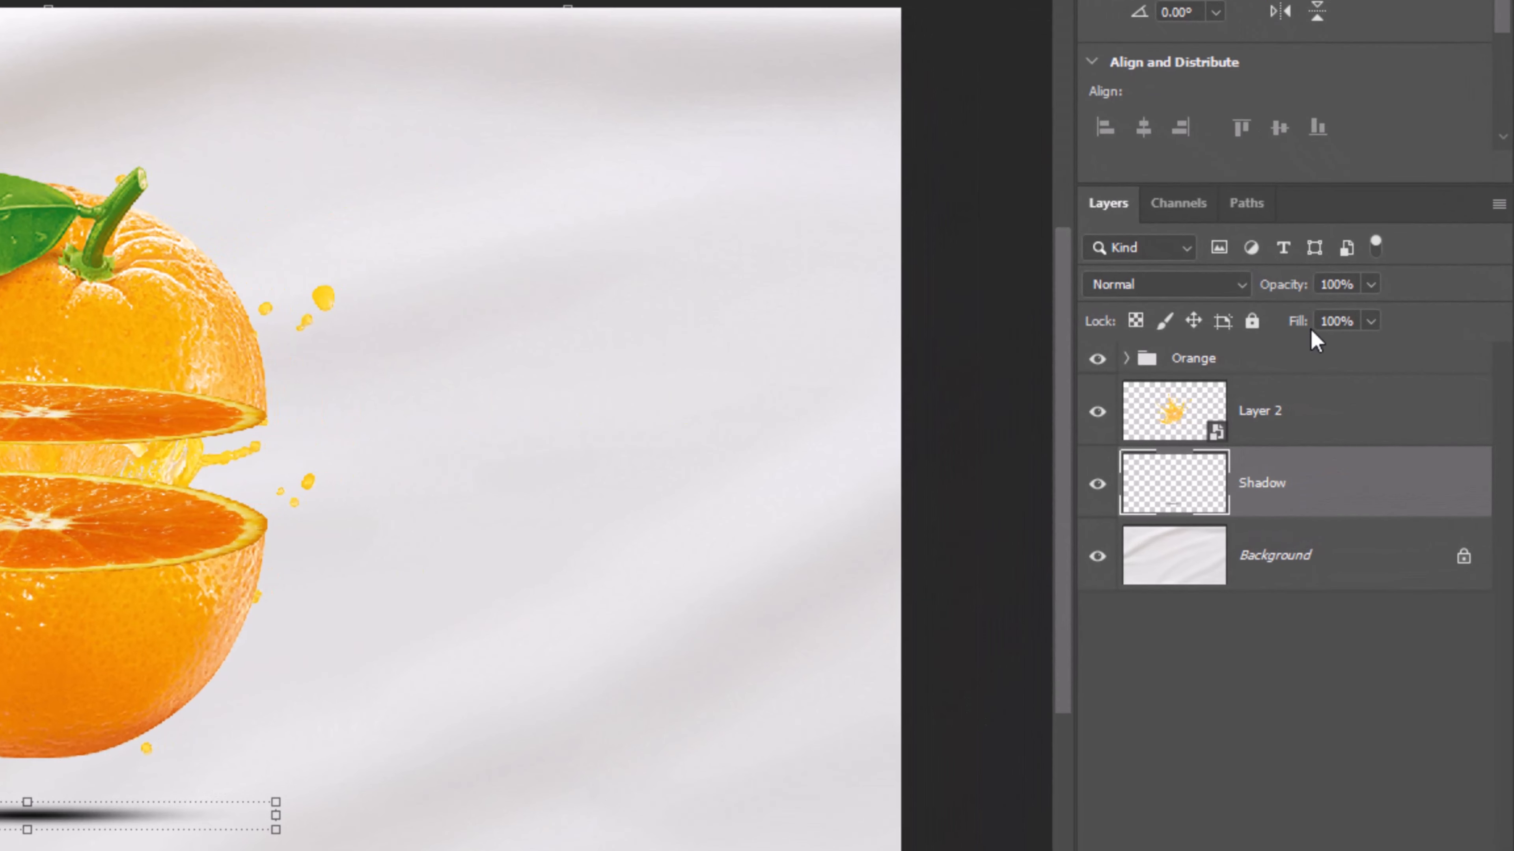
drag(1299, 325, 1265, 334)
Step: Select Layer 2 and the Orange group together, scale them down proportionally and centre them above the shadow
click(1251, 425)
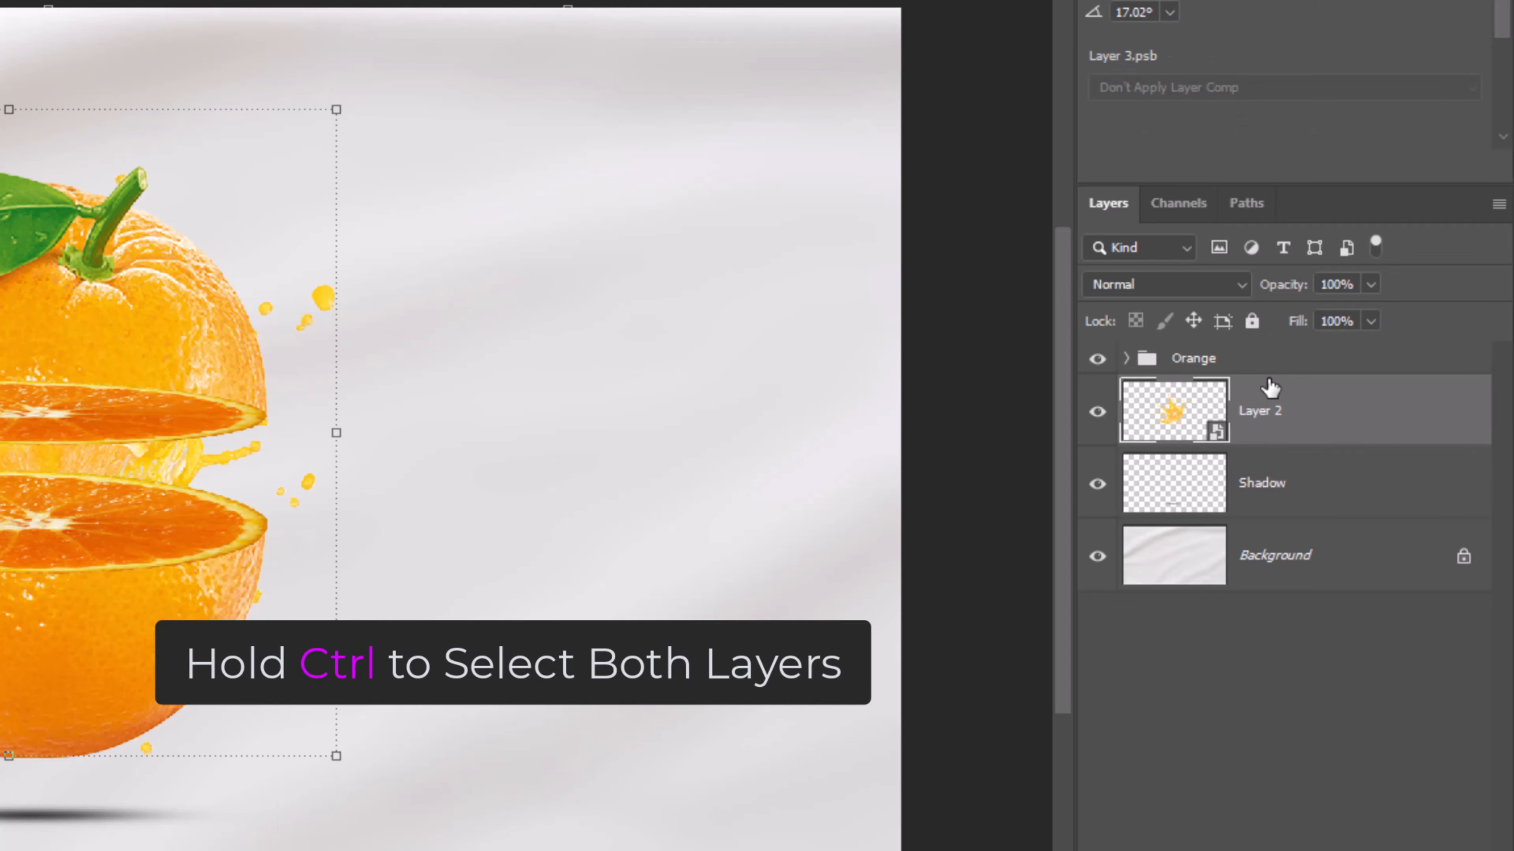
ctrl+click(1264, 360)
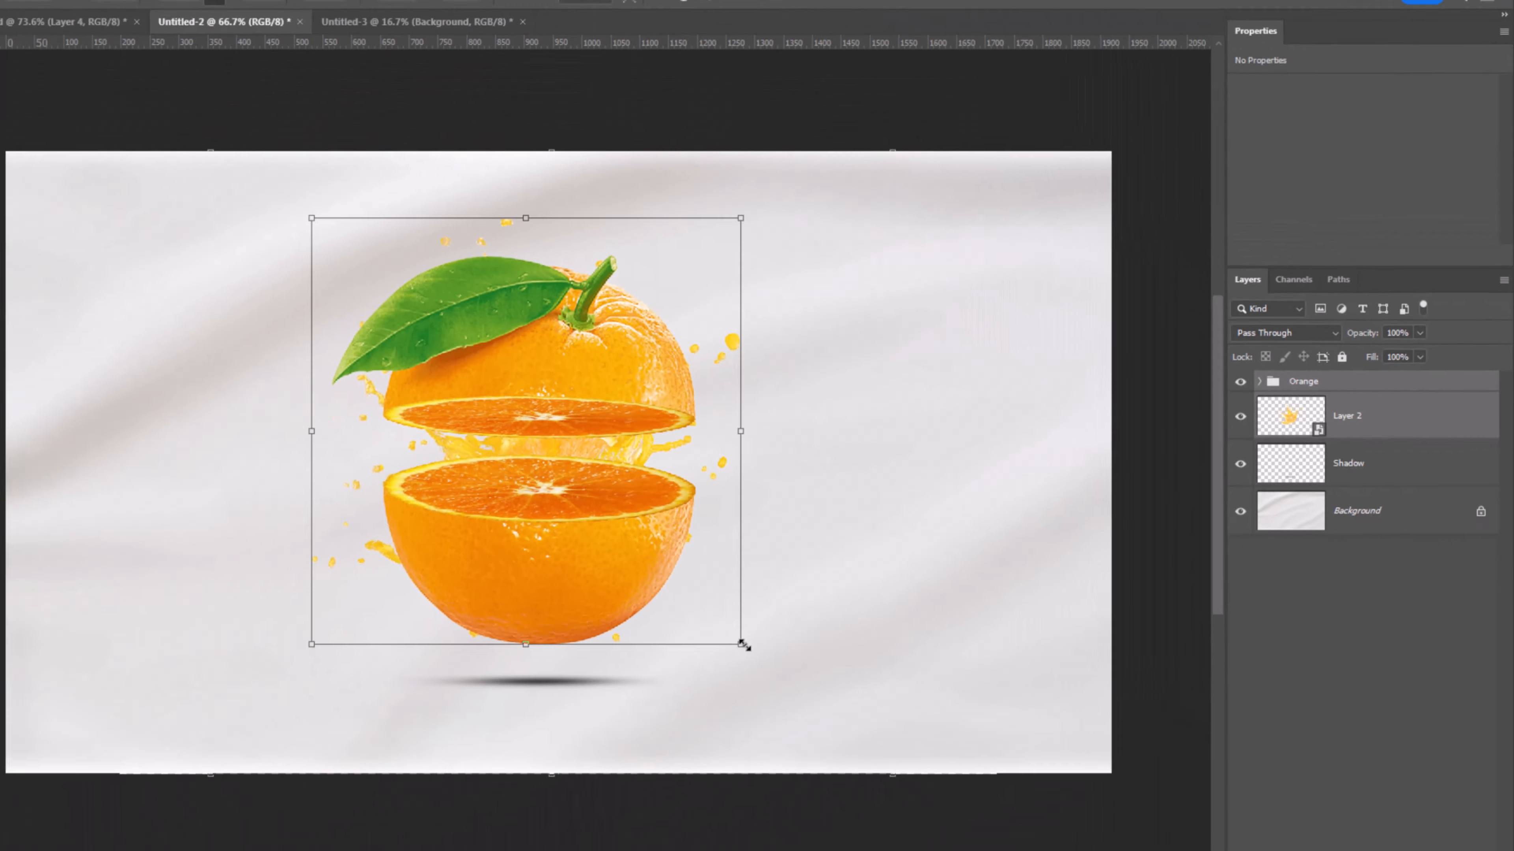
drag(387, 752, 323, 690)
drag(768, 590, 767, 588)
drag(637, 528, 642, 535)
key(Return)
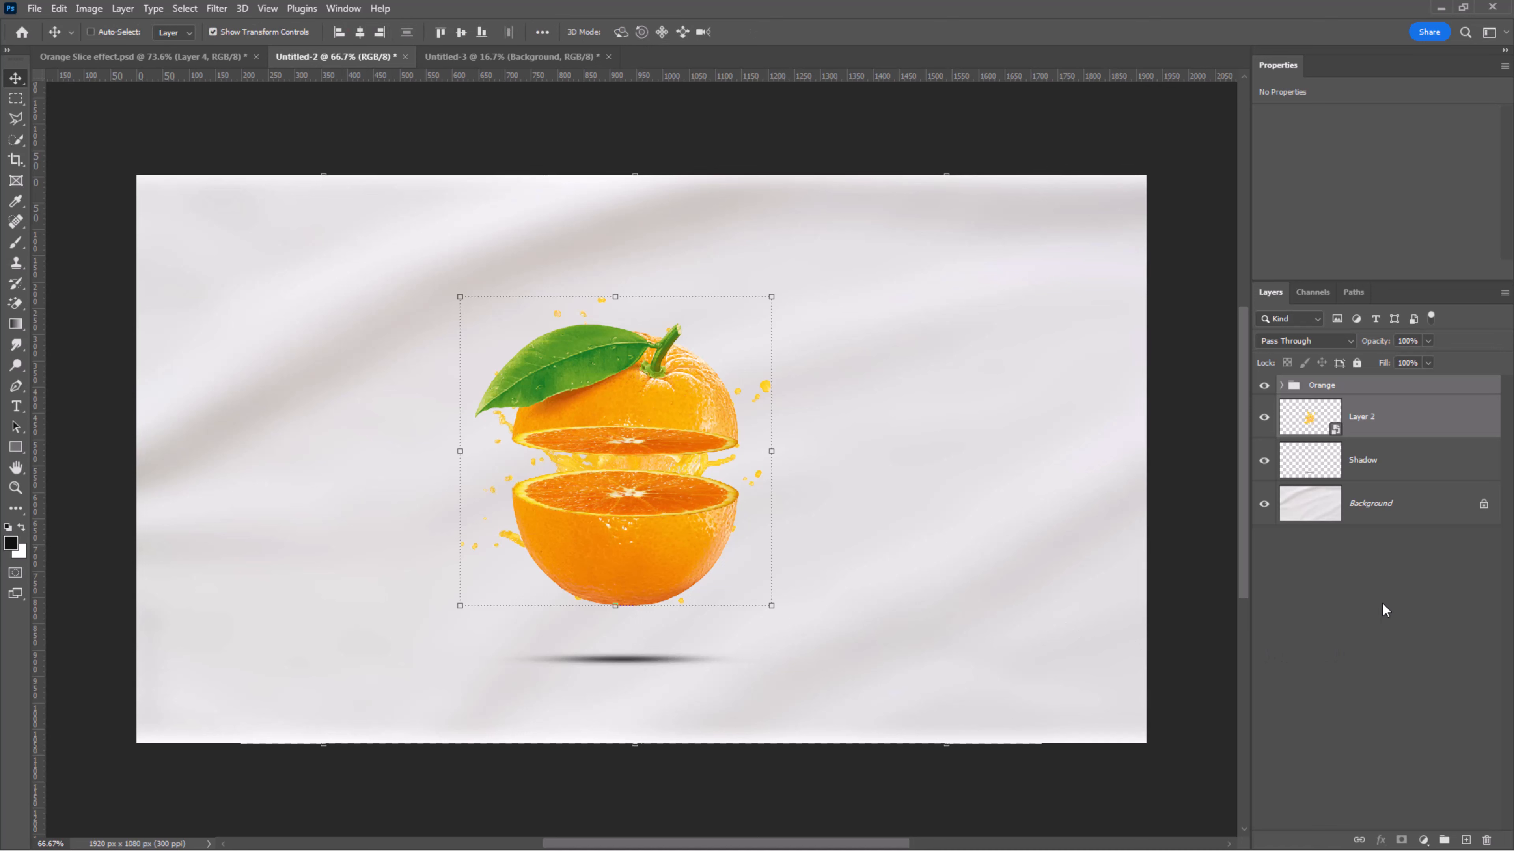